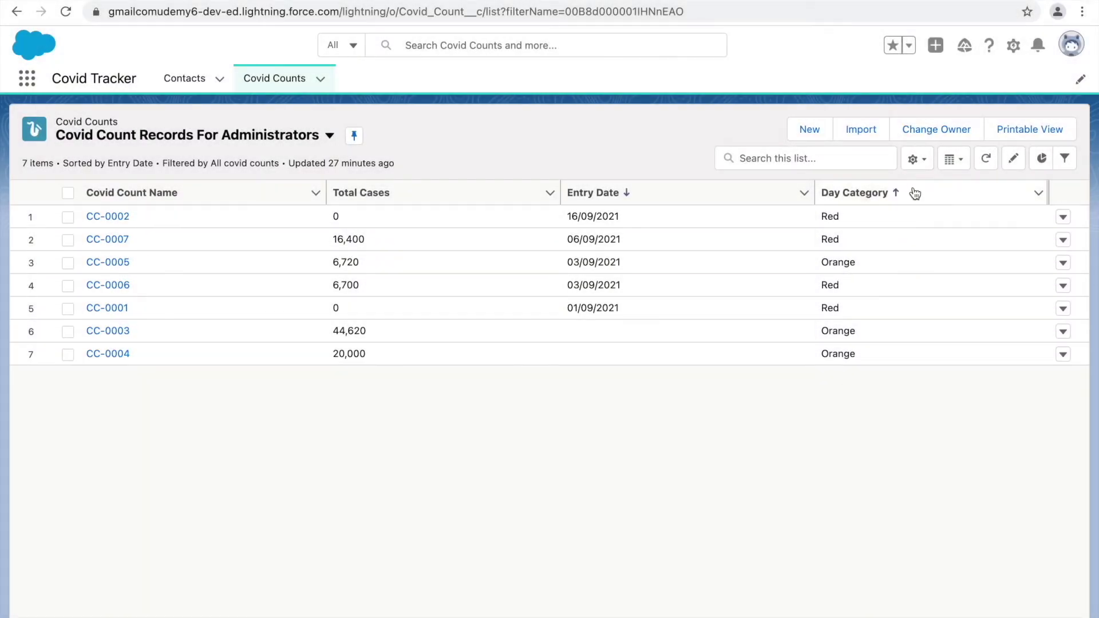
# Step: Open the sharing settings of the Covid Count Records For Administrators list view and review who can see it
pyautogui.click(916, 160)
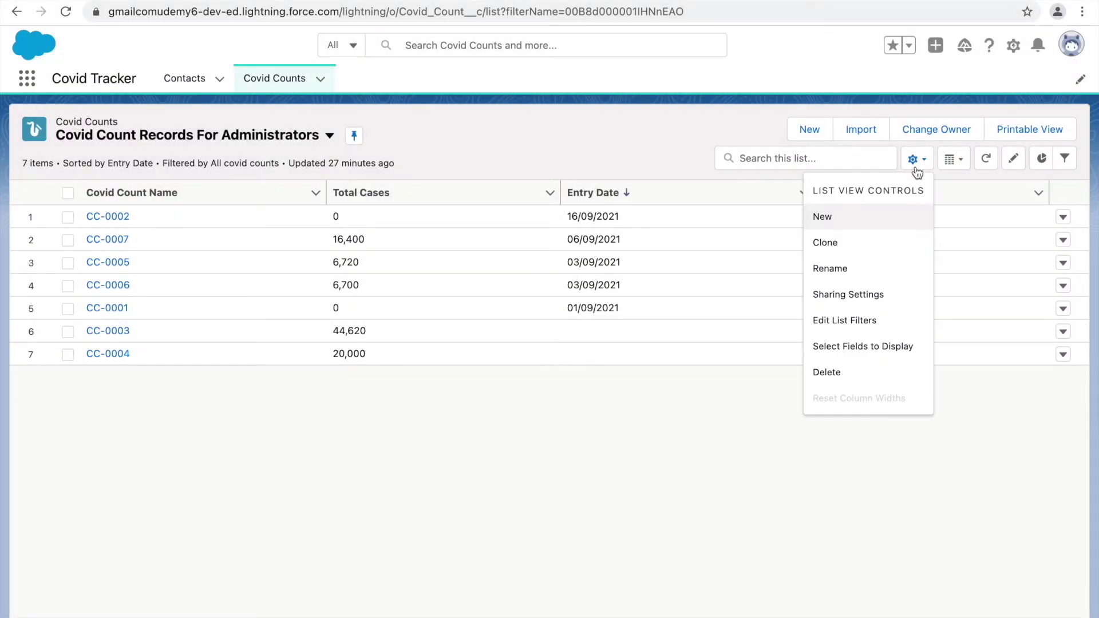
pyautogui.click(839, 297)
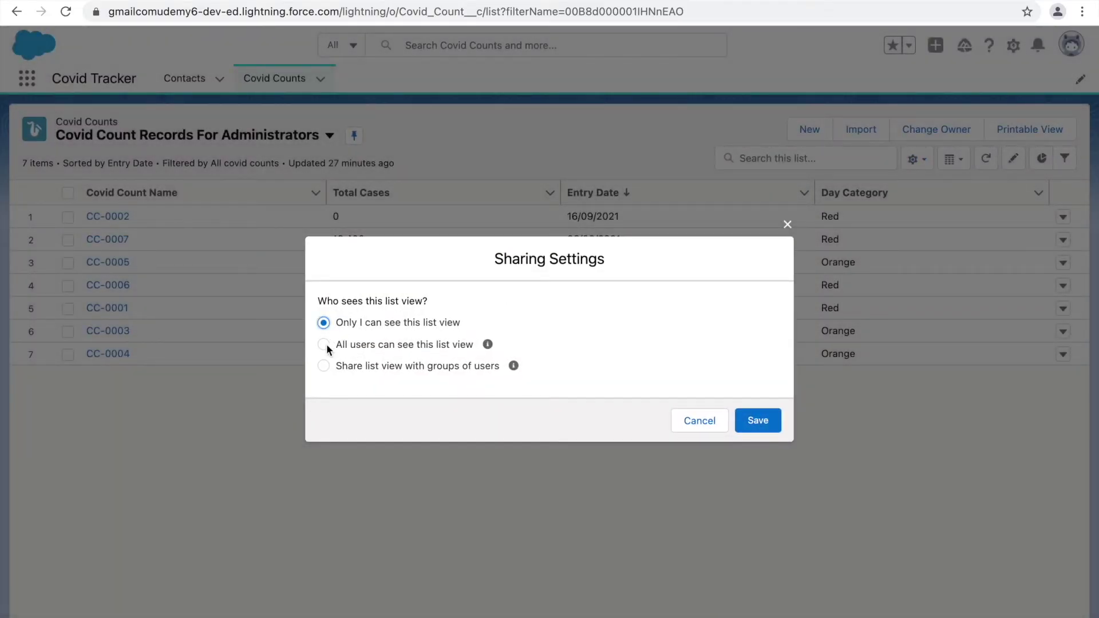
pyautogui.moveTo(337, 322); pyautogui.dragTo(454, 326)
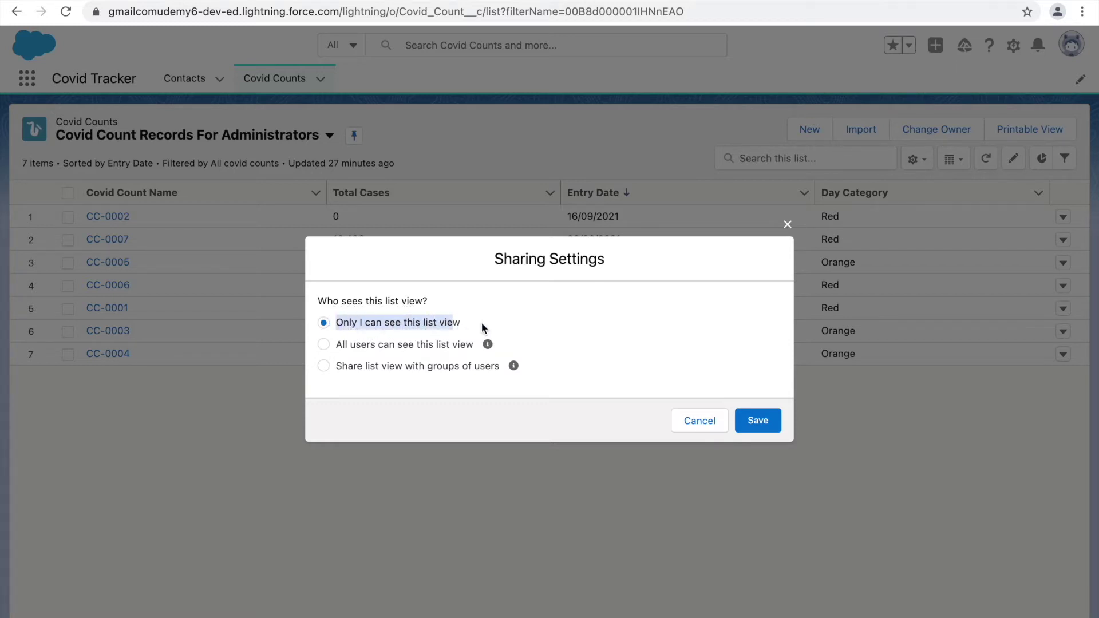
pyautogui.click(481, 322)
pyautogui.moveTo(337, 323); pyautogui.dragTo(390, 324)
pyautogui.moveTo(336, 346); pyautogui.dragTo(503, 344)
pyautogui.click(513, 345)
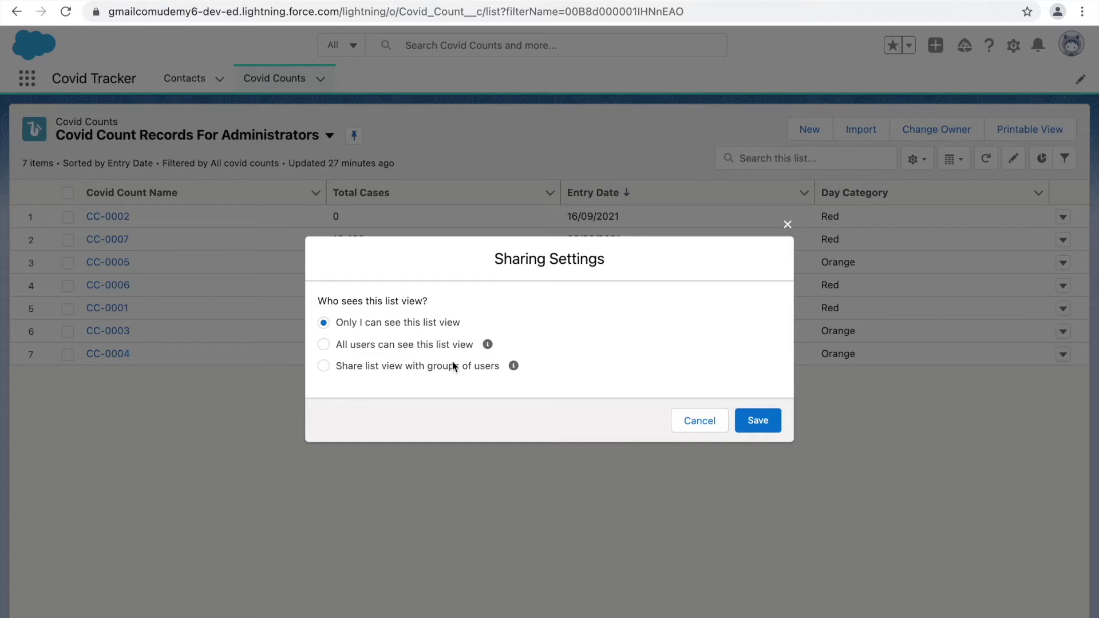
# Step: Select sharing the list view with groups of users and view the roles it can be shared with
pyautogui.click(325, 345)
pyautogui.click(322, 366)
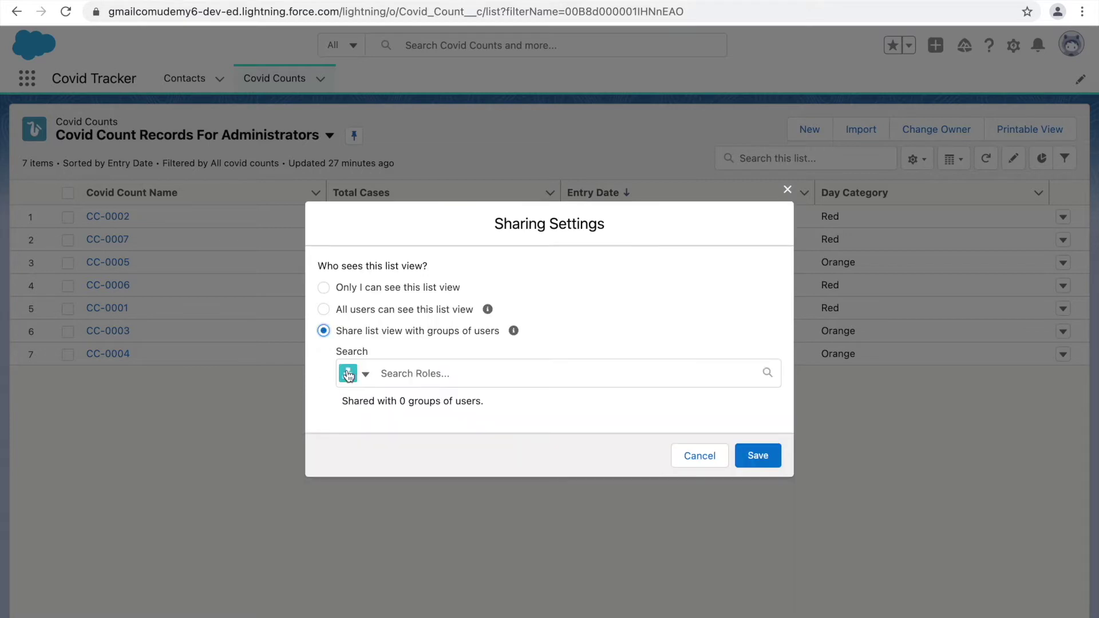
pyautogui.moveTo(340, 331); pyautogui.dragTo(421, 334)
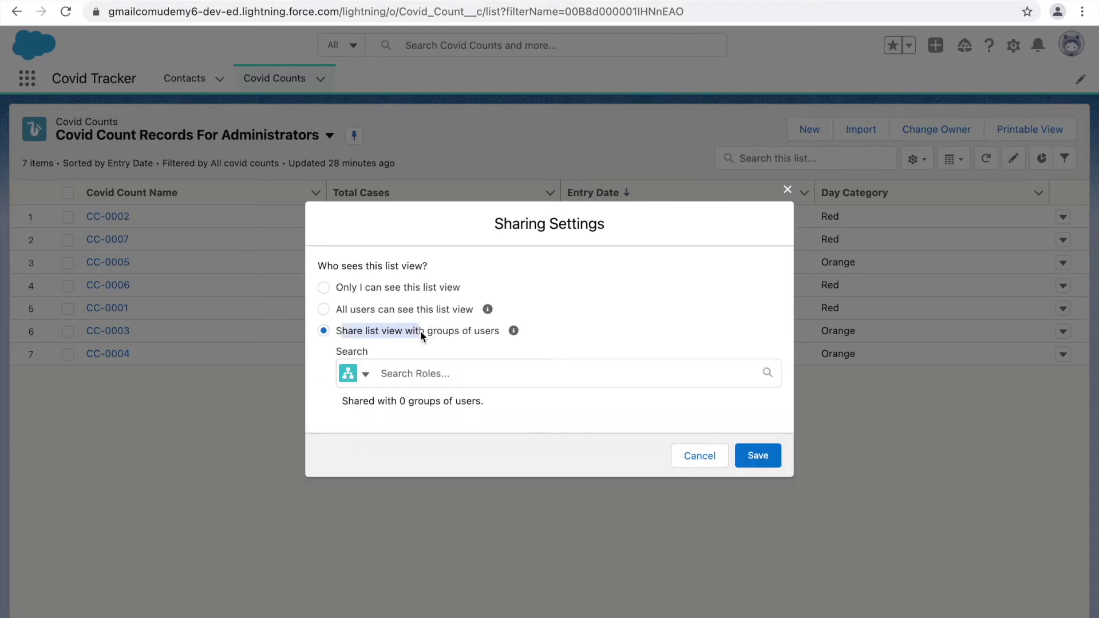
pyautogui.click(460, 334)
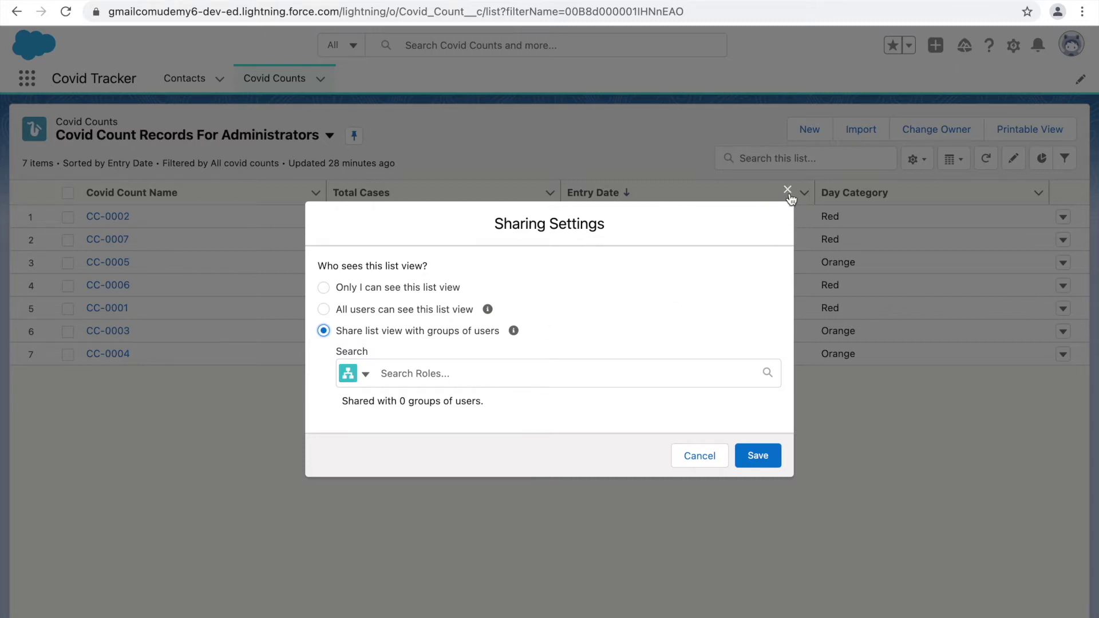
pyautogui.click(443, 335)
pyautogui.click(411, 377)
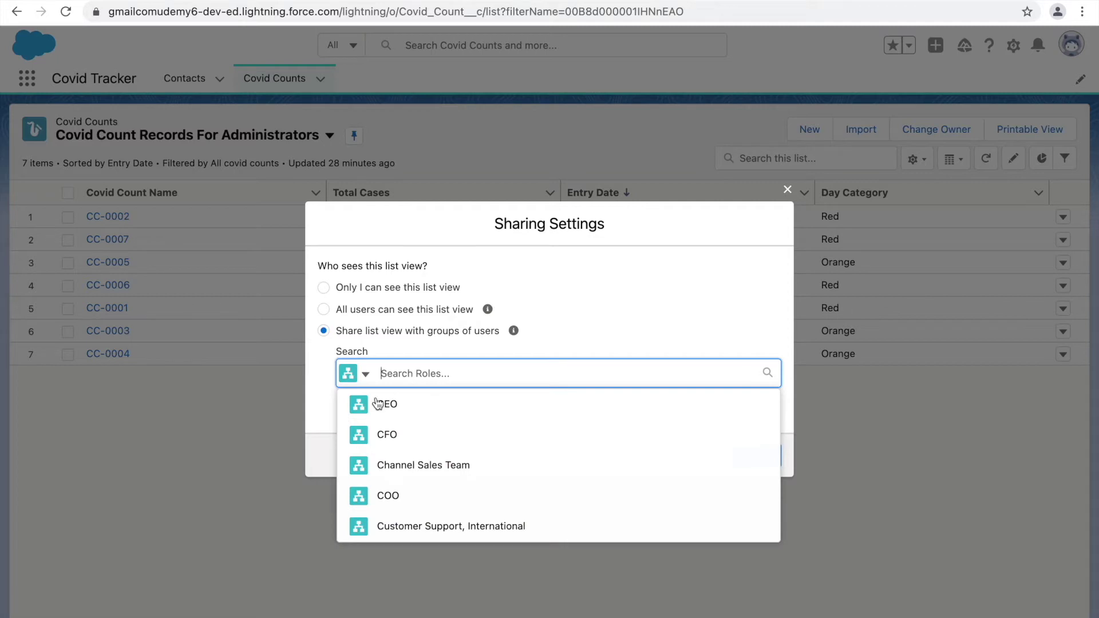
pyautogui.click(308, 411)
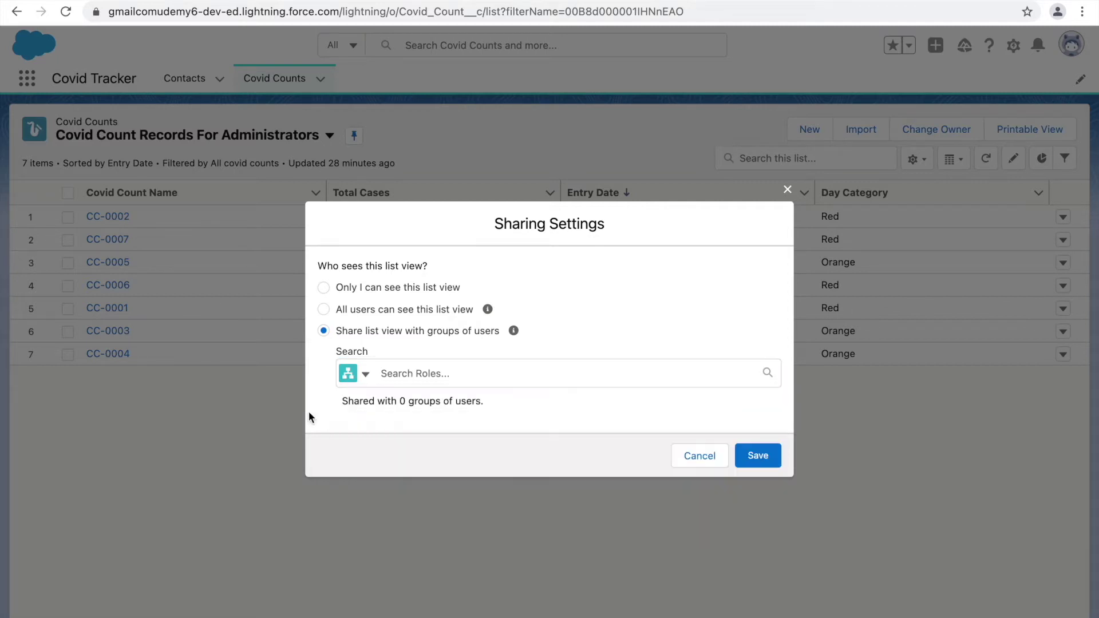
# Step: Examine the Roles and Roles and Subordinates sharing categories and the available roles, then close the sharing settings without saving
pyautogui.click(354, 375)
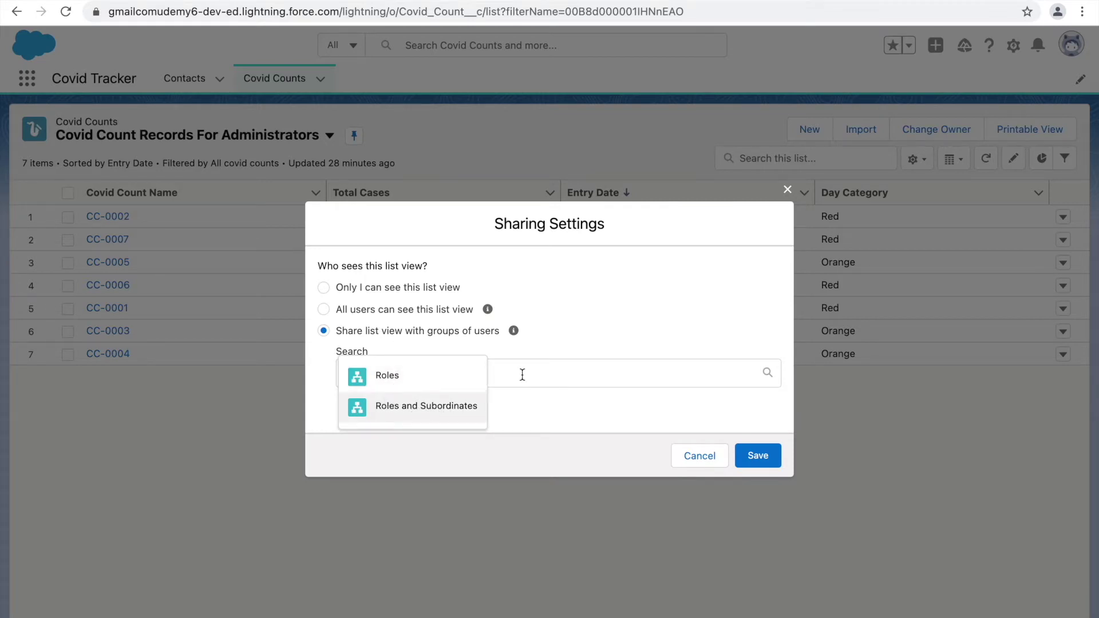
pyautogui.click(479, 405)
pyautogui.click(545, 350)
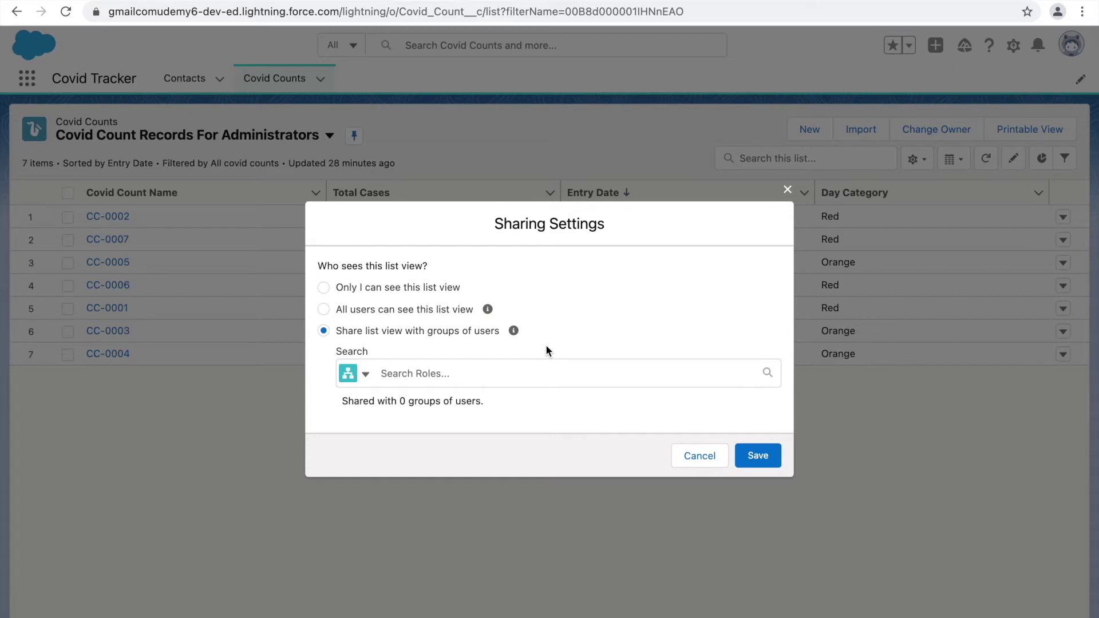
pyautogui.click(349, 378)
pyautogui.click(326, 395)
pyautogui.click(401, 374)
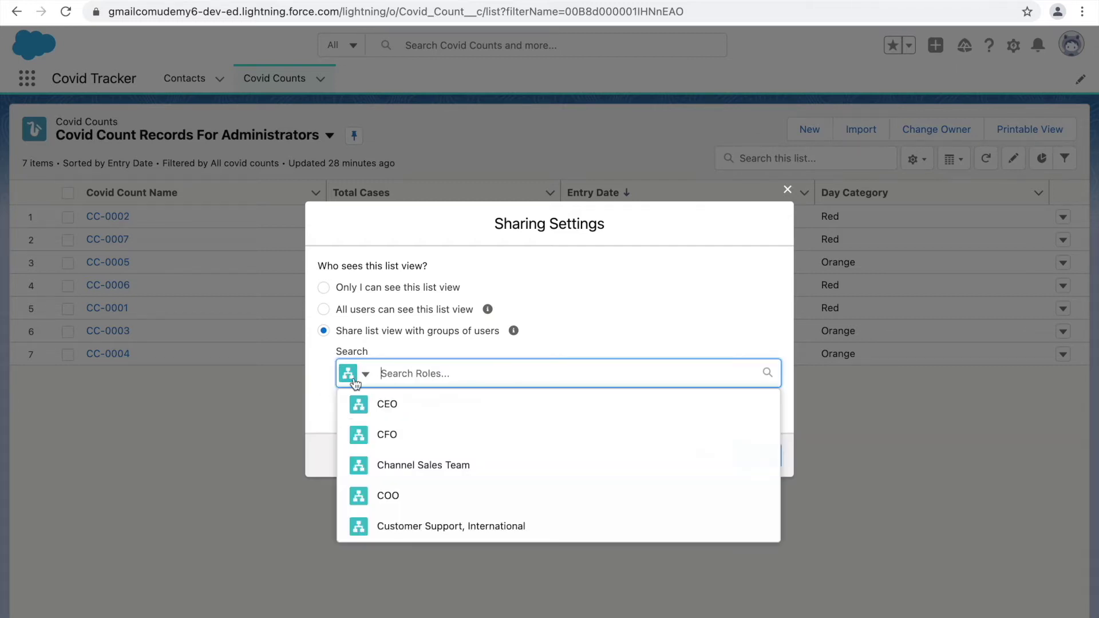
pyautogui.click(319, 388)
pyautogui.click(393, 372)
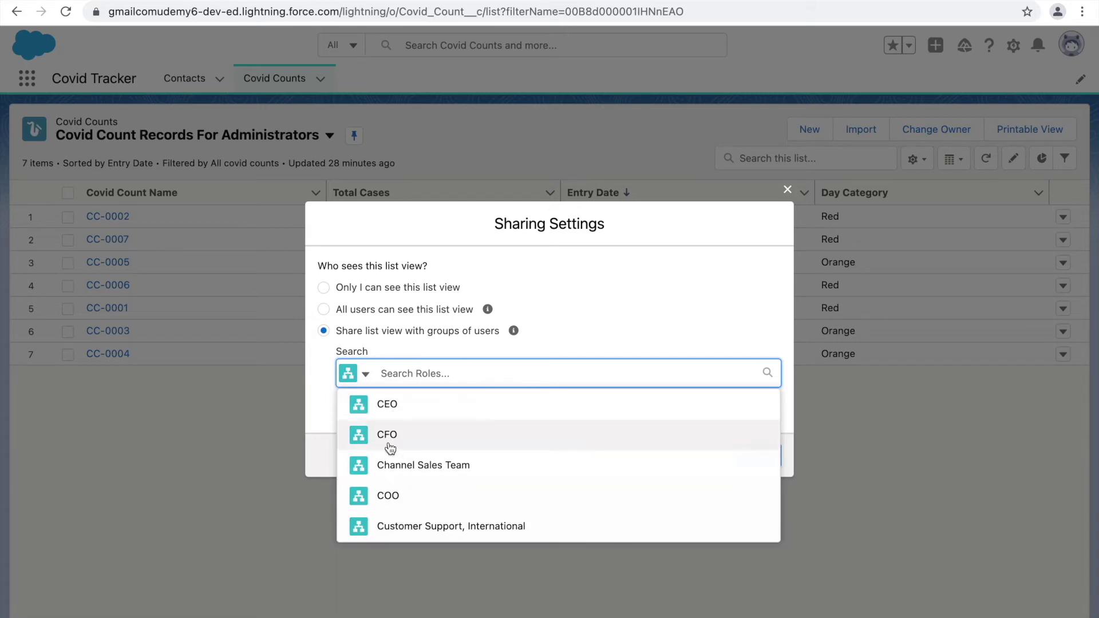
pyautogui.click(321, 410)
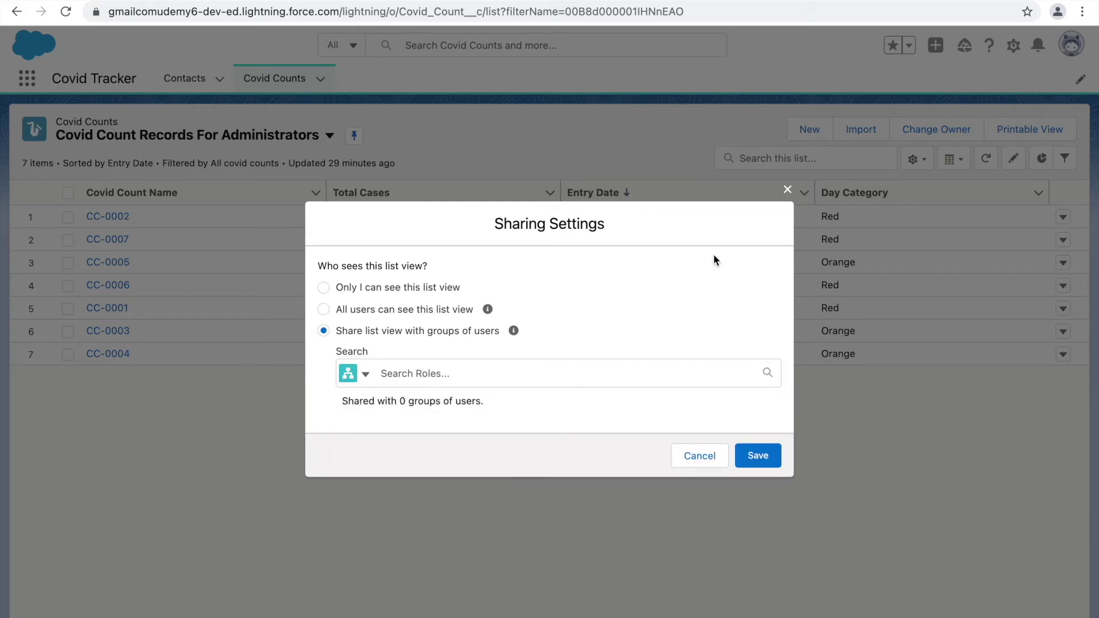
pyautogui.click(788, 189)
# Step: Open Setup, search for "role", and open the organization's role hierarchy from the Roles page
pyautogui.click(1013, 46)
pyautogui.click(946, 86)
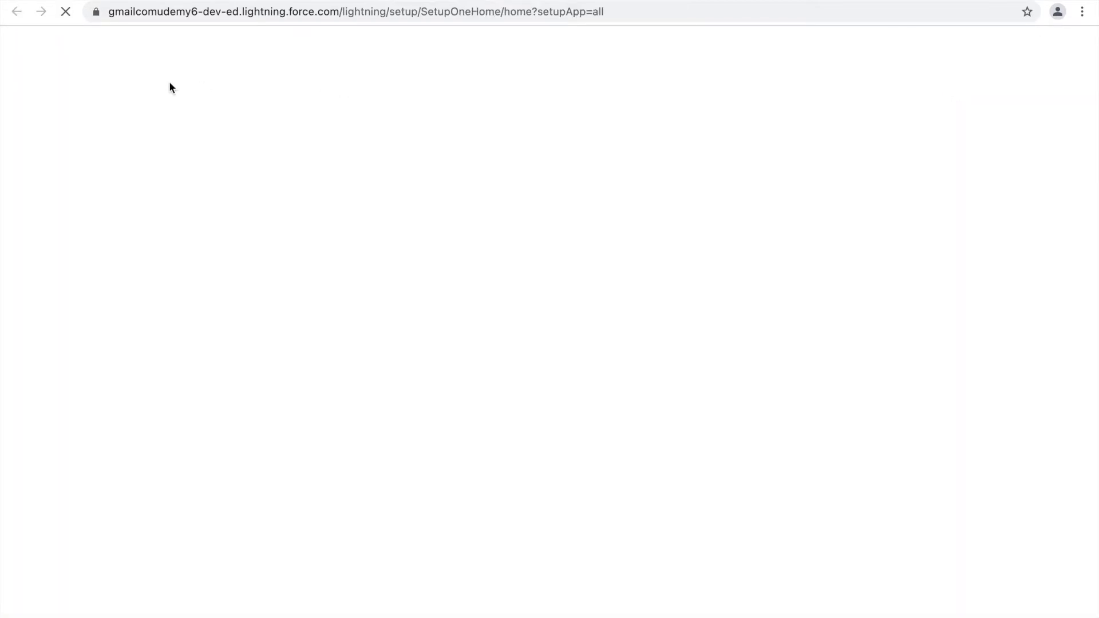
pyautogui.write('role')
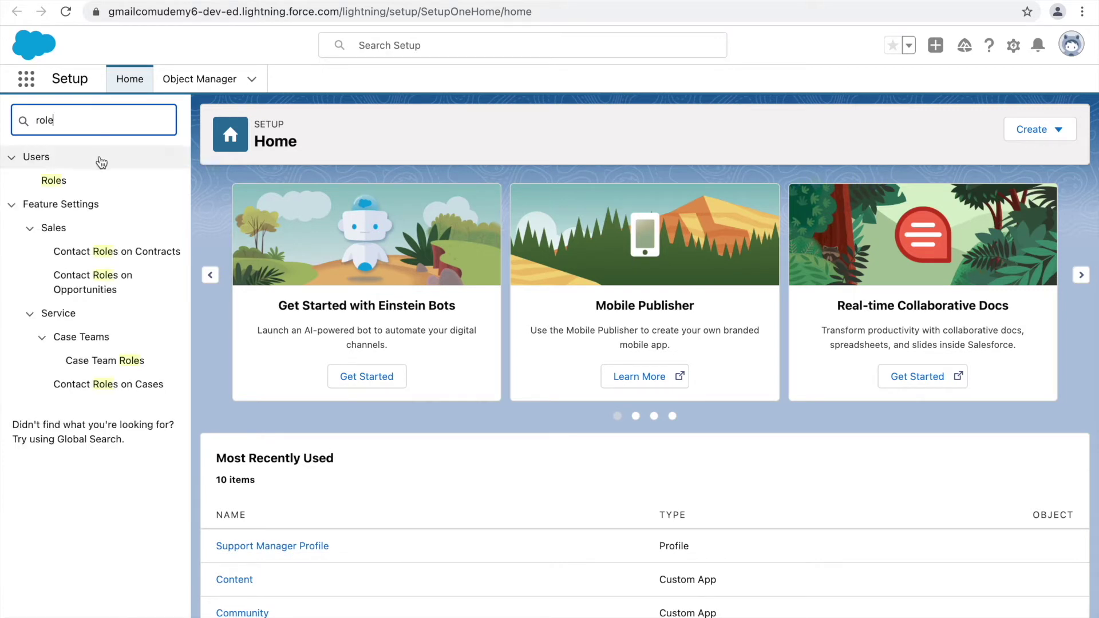
pyautogui.click(57, 182)
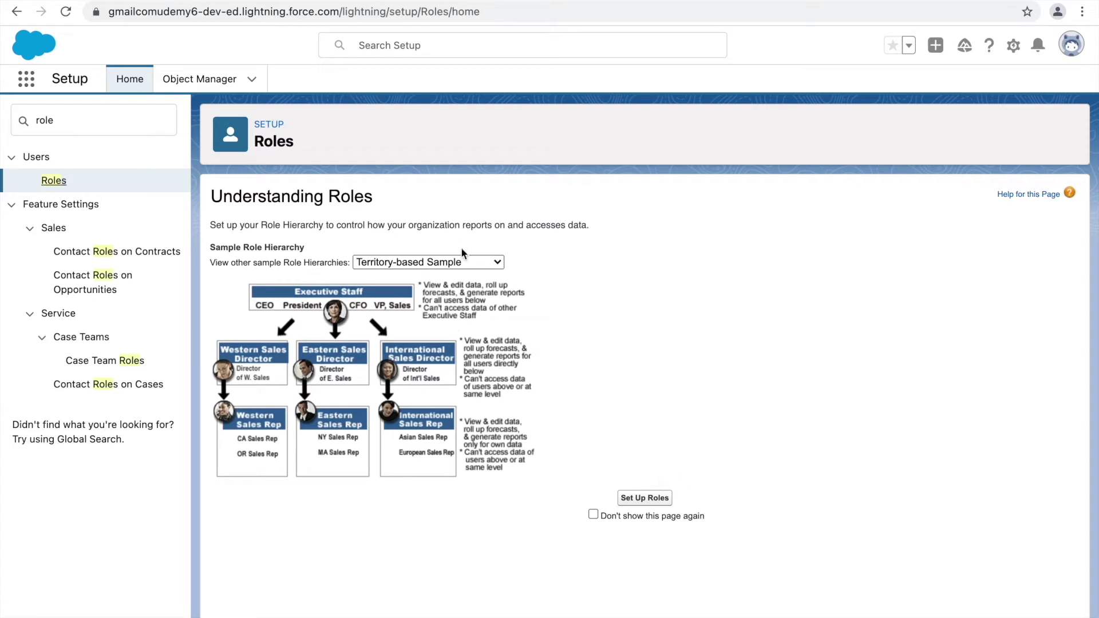
pyautogui.click(598, 514)
pyautogui.click(645, 499)
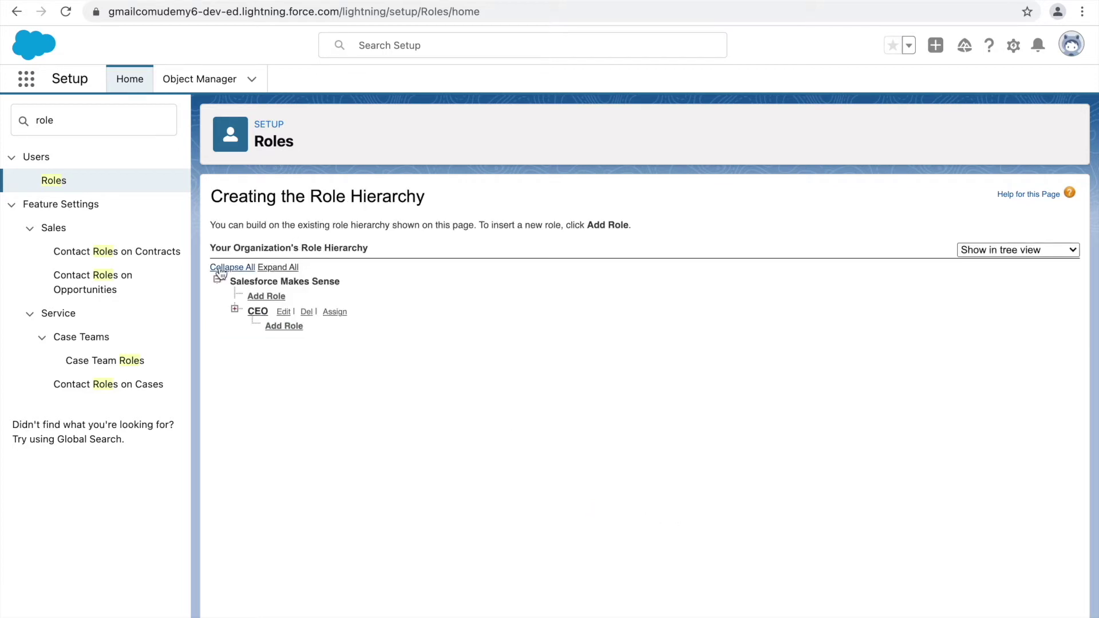
# Step: Expand the entire role hierarchy and review the roles beneath the Salesforce Makes Sense organization
pyautogui.click(277, 268)
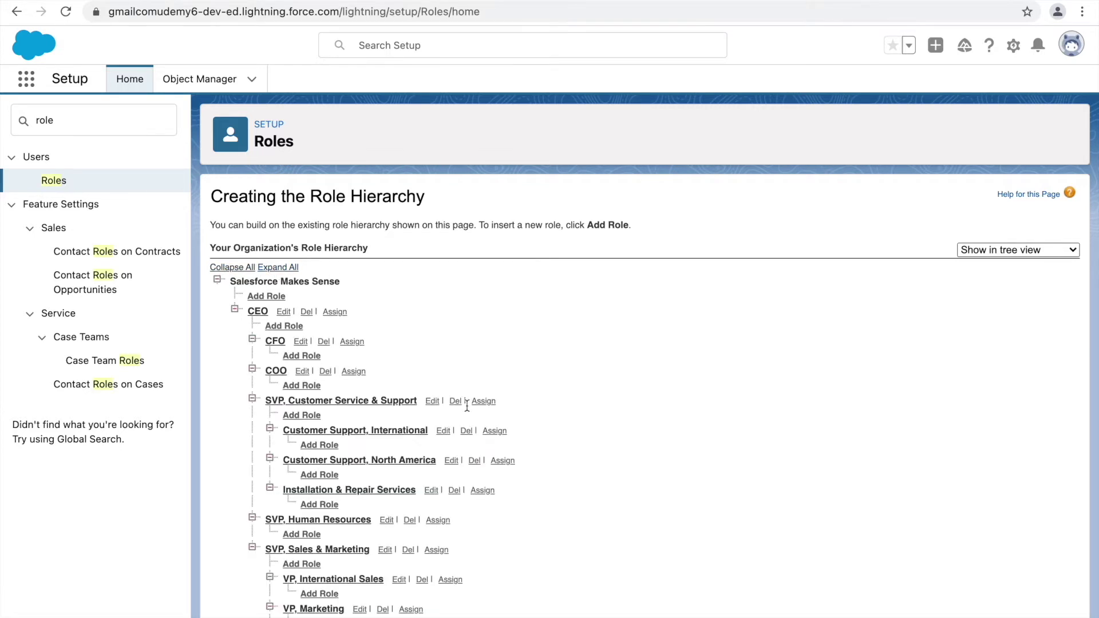
pyautogui.scroll(-5, 467, 406)
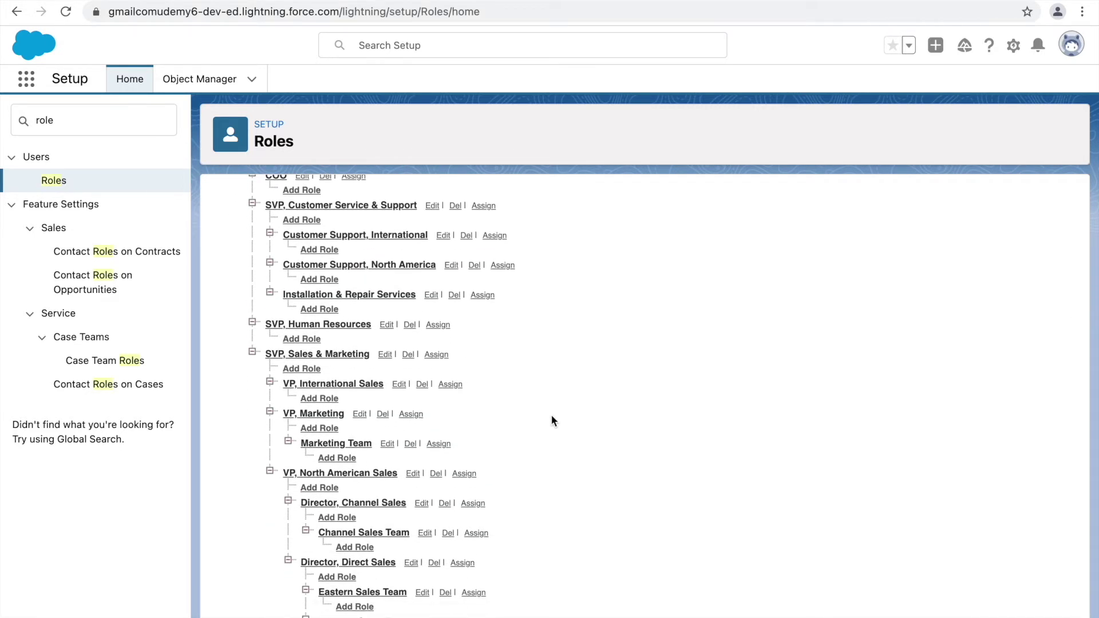
pyautogui.scroll(5, 552, 415)
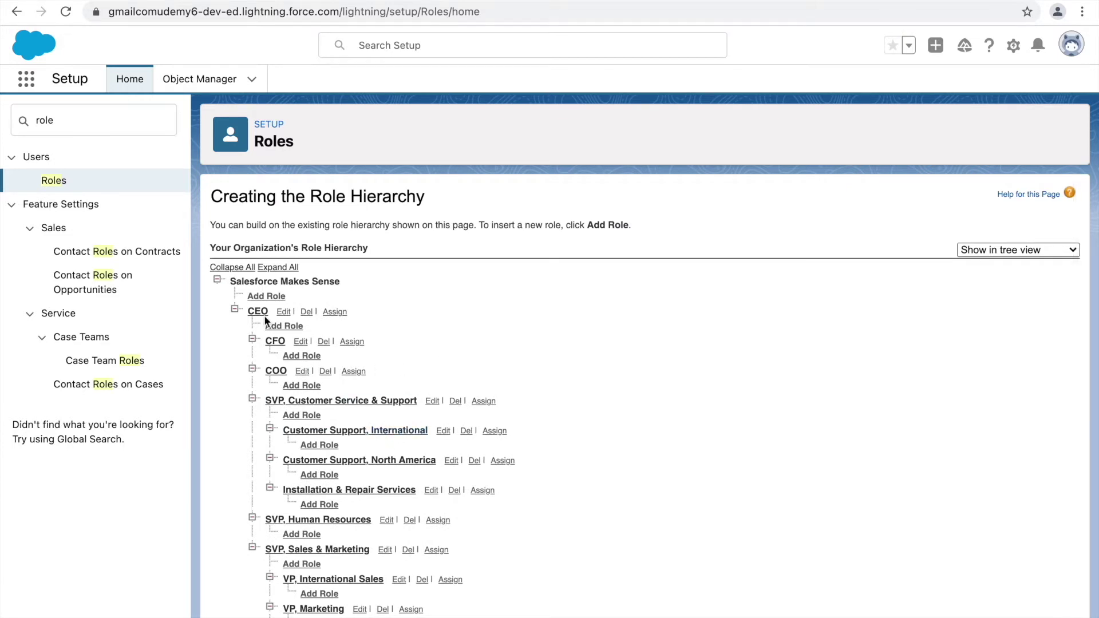
pyautogui.click(232, 282)
pyautogui.moveTo(232, 282); pyautogui.dragTo(342, 277)
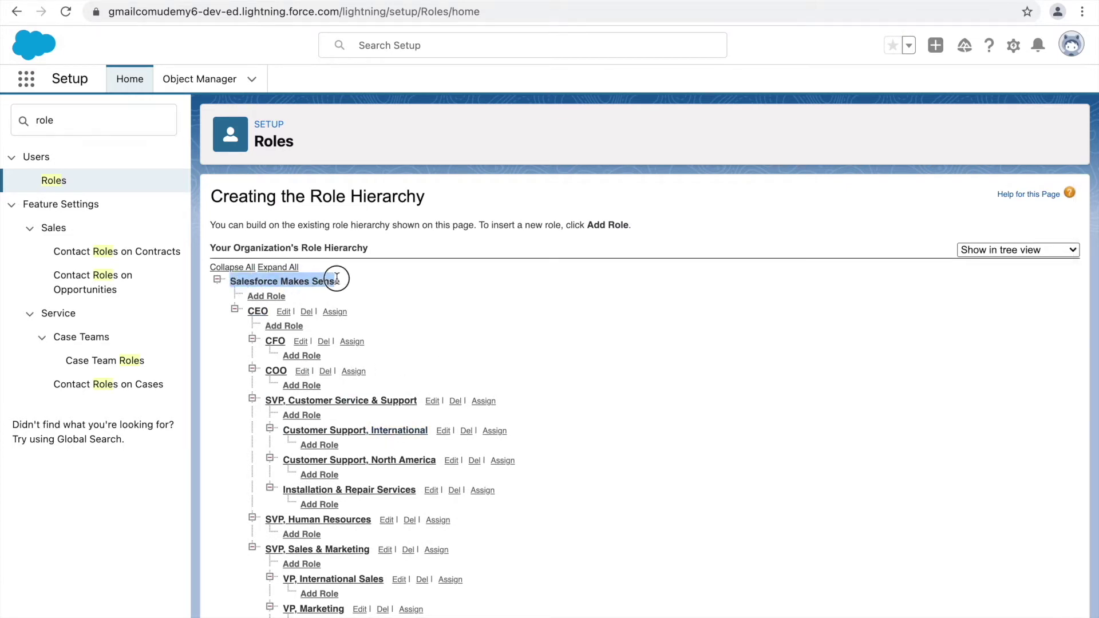
pyautogui.click(362, 277)
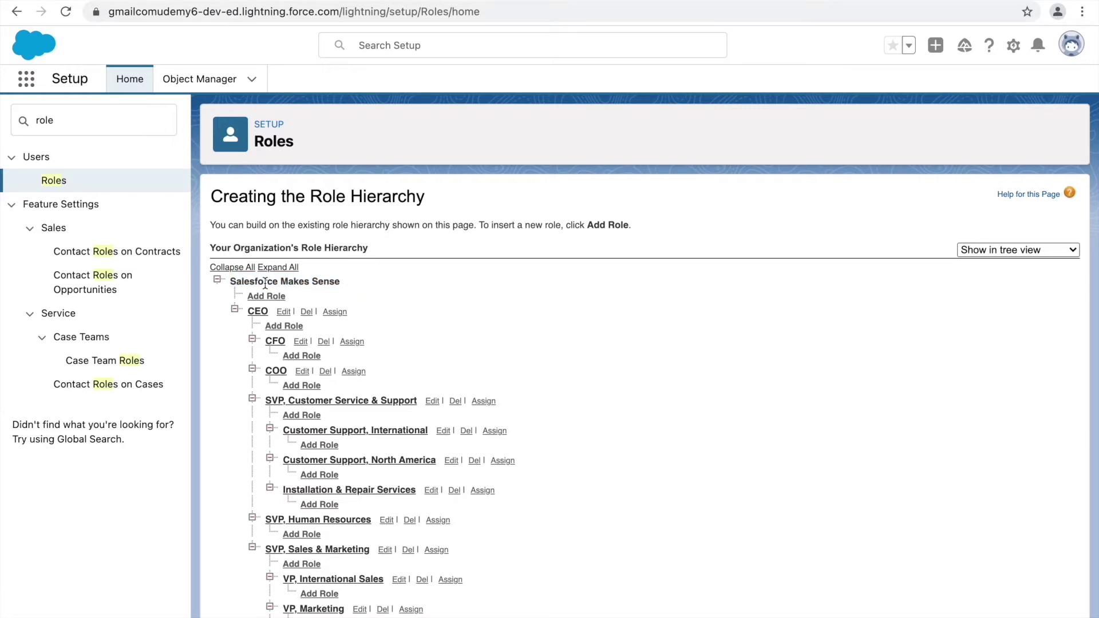
# Step: Collapse and re-expand the CEO and SVP, Customer Service & Support branches to examine their subordinate roles
pyautogui.click(235, 309)
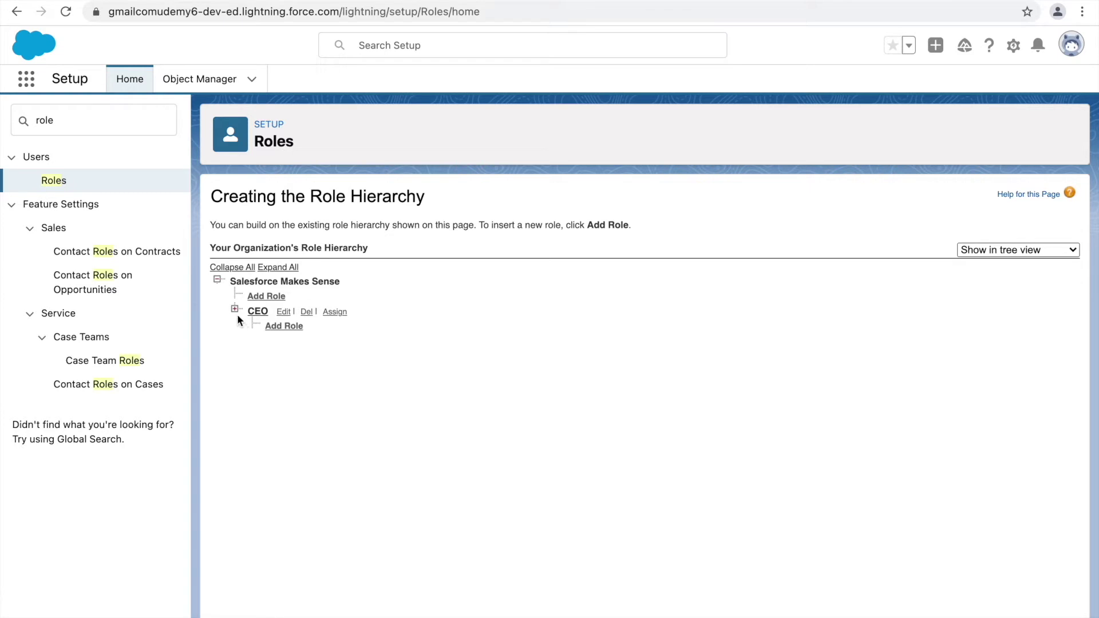
pyautogui.click(234, 309)
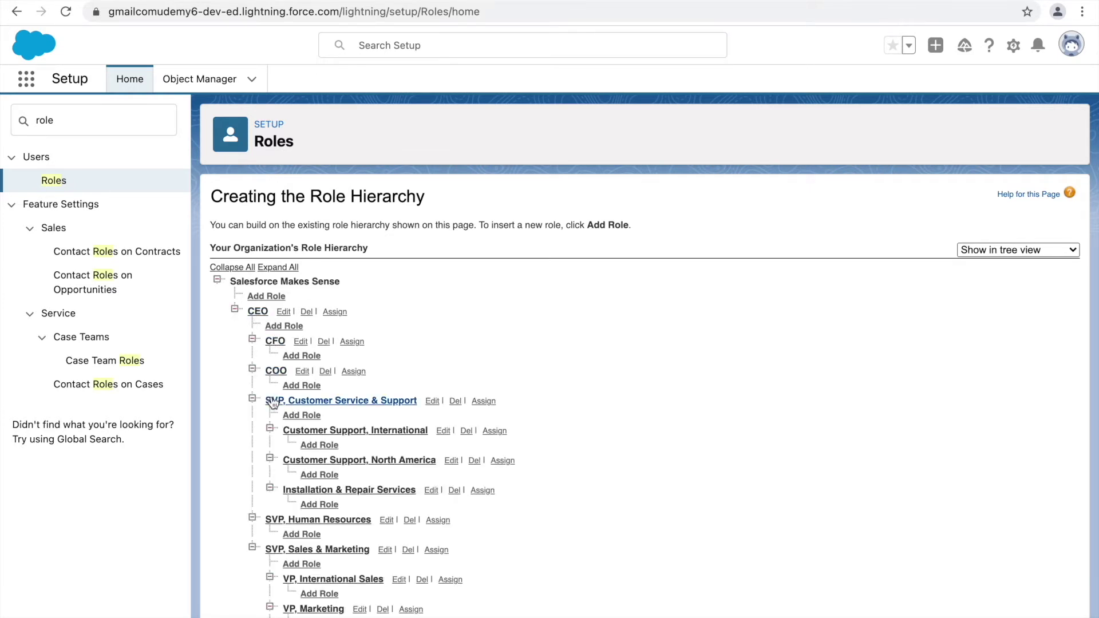
pyautogui.scroll(-3, 275, 403)
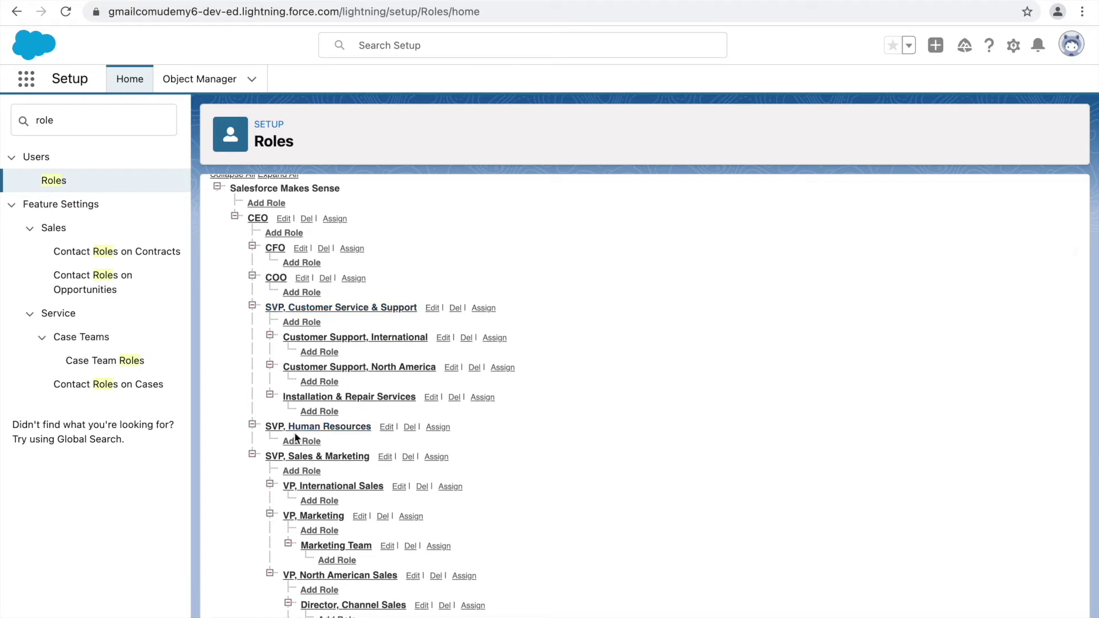
pyautogui.click(252, 305)
pyautogui.click(252, 305)
pyautogui.scroll(-2, 328, 435)
pyautogui.scroll(4, 329, 441)
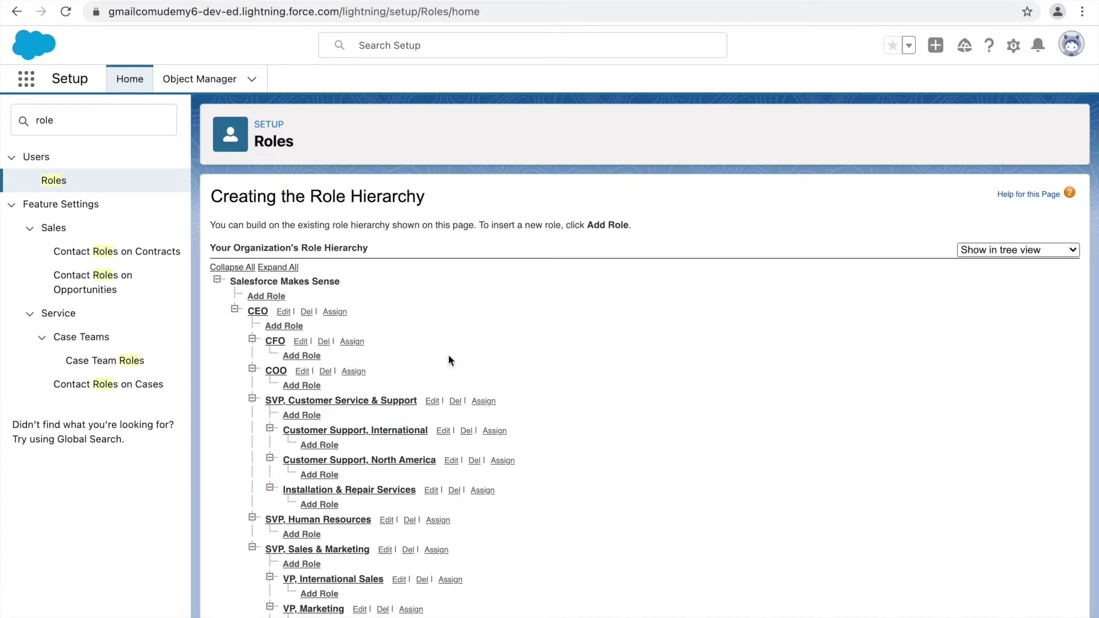
# Step: Add a role beneath CEO with the label and role name CTO, reporting to CEO, and save it
pyautogui.scroll(-2, 524, 360)
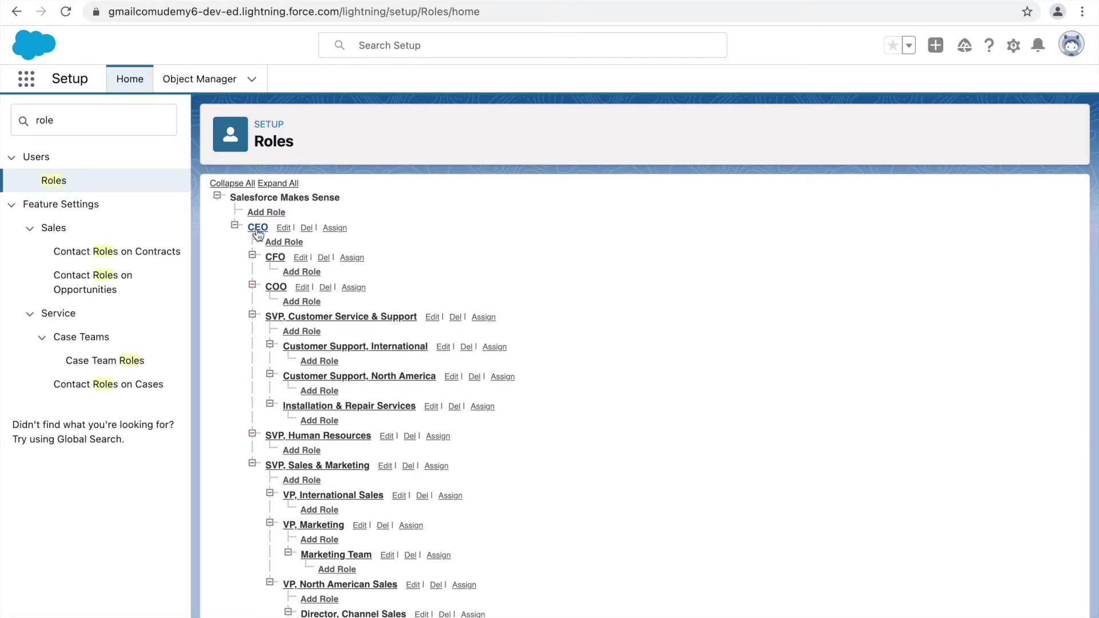
pyautogui.click(272, 243)
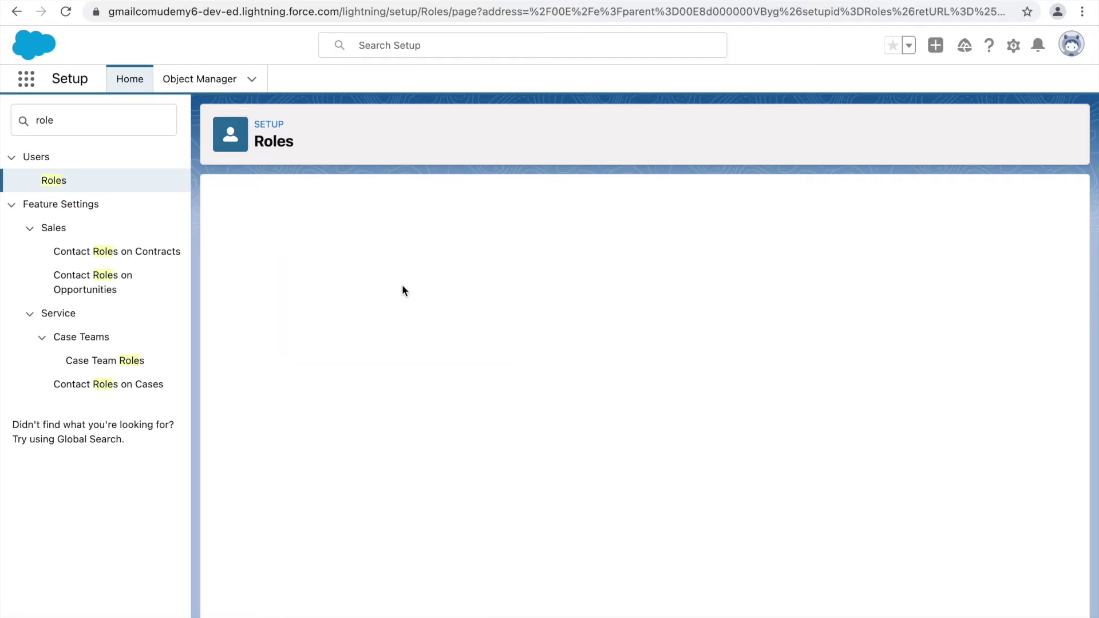
pyautogui.write('CE')
pyautogui.press('BackSpace')
pyautogui.write('TO')
pyautogui.press('Tab')
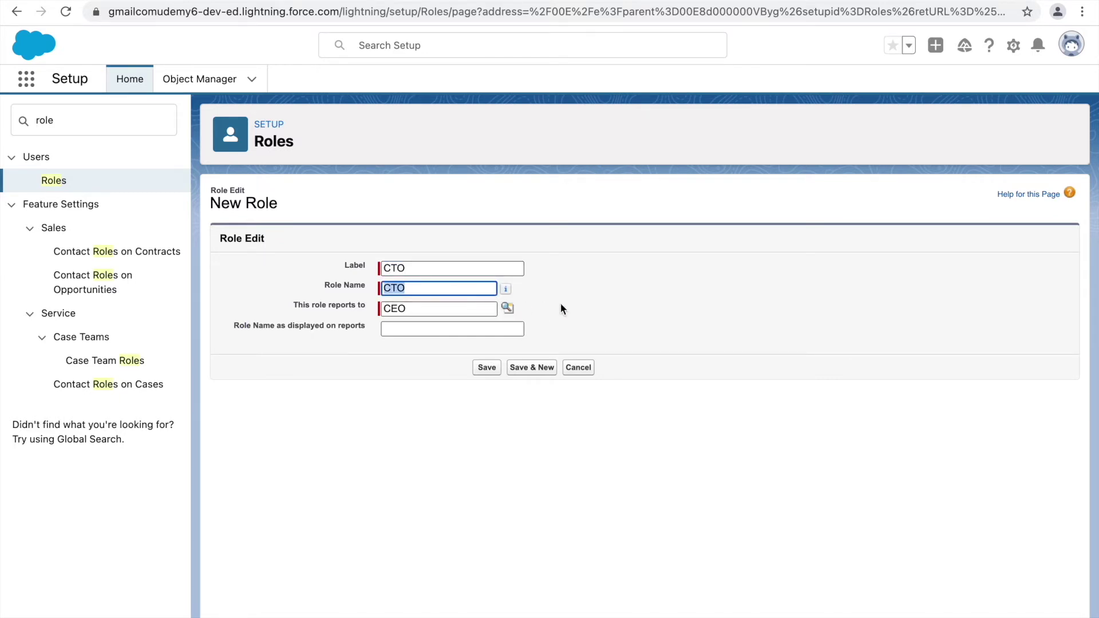
pyautogui.click(418, 308)
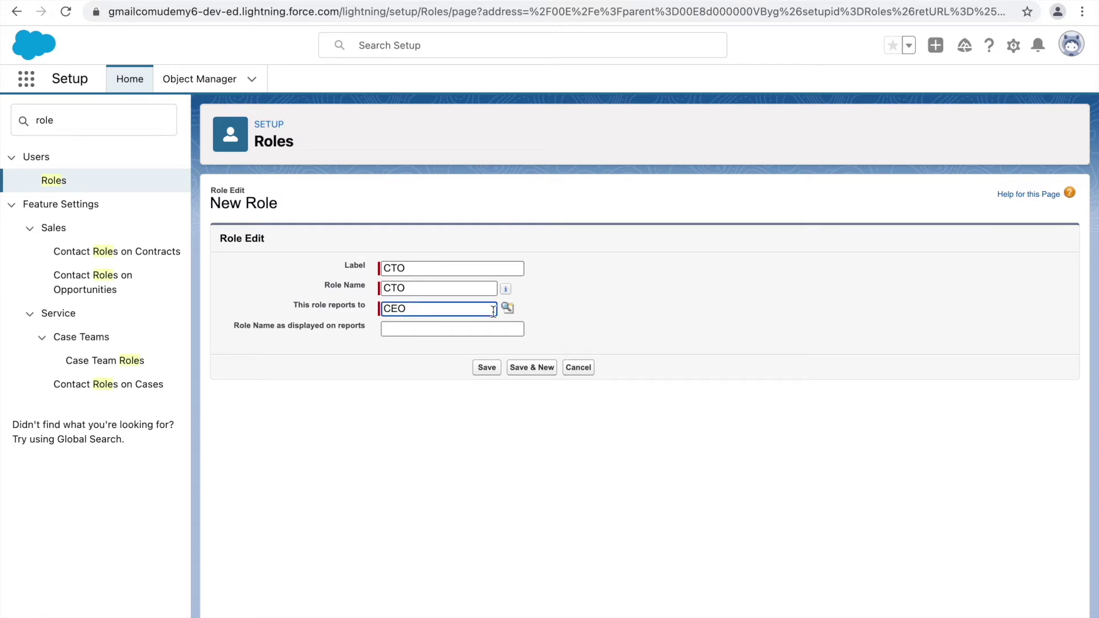
pyautogui.moveTo(441, 311); pyautogui.dragTo(388, 316)
pyautogui.click(486, 368)
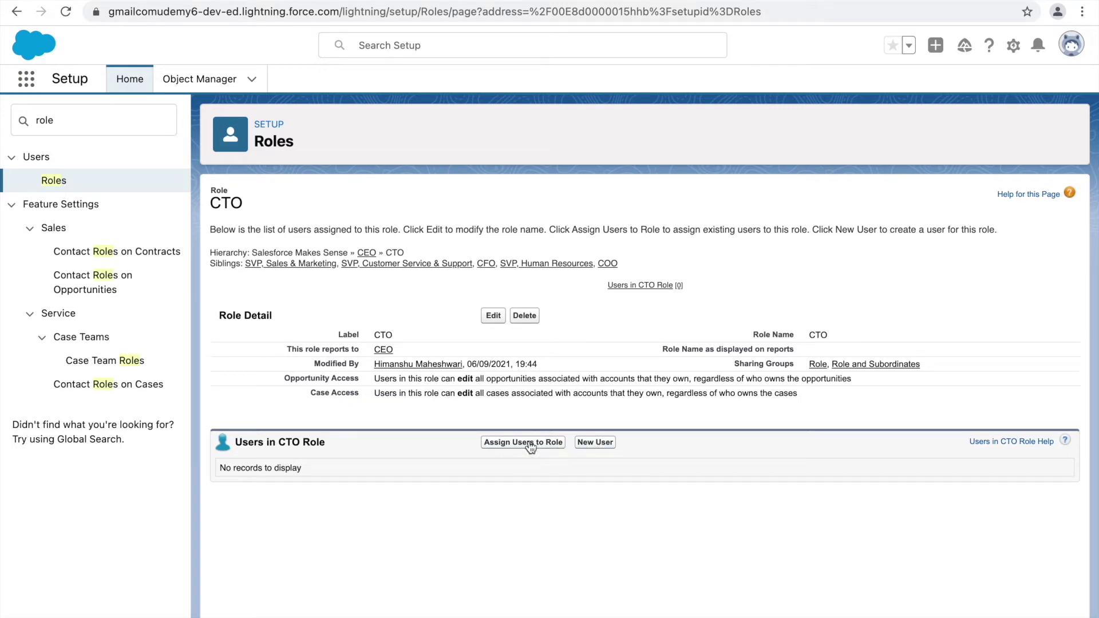
# Step: Open user assignment for the CEO role from the organization's role hierarchy and add the first unassigned user to the selected users
pyautogui.click(48, 181)
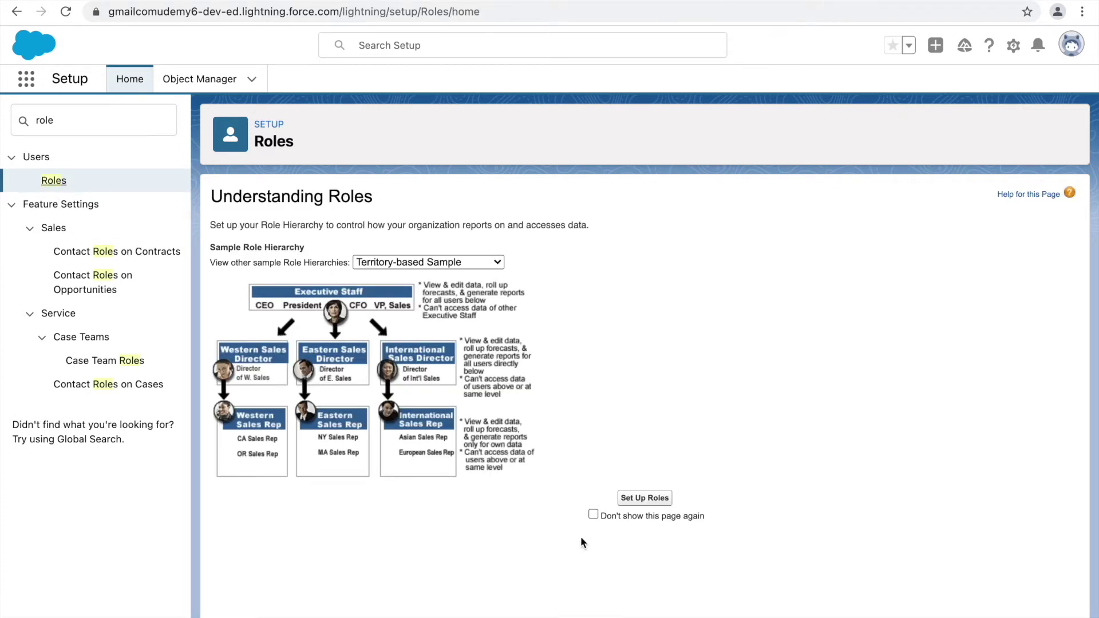
pyautogui.click(644, 498)
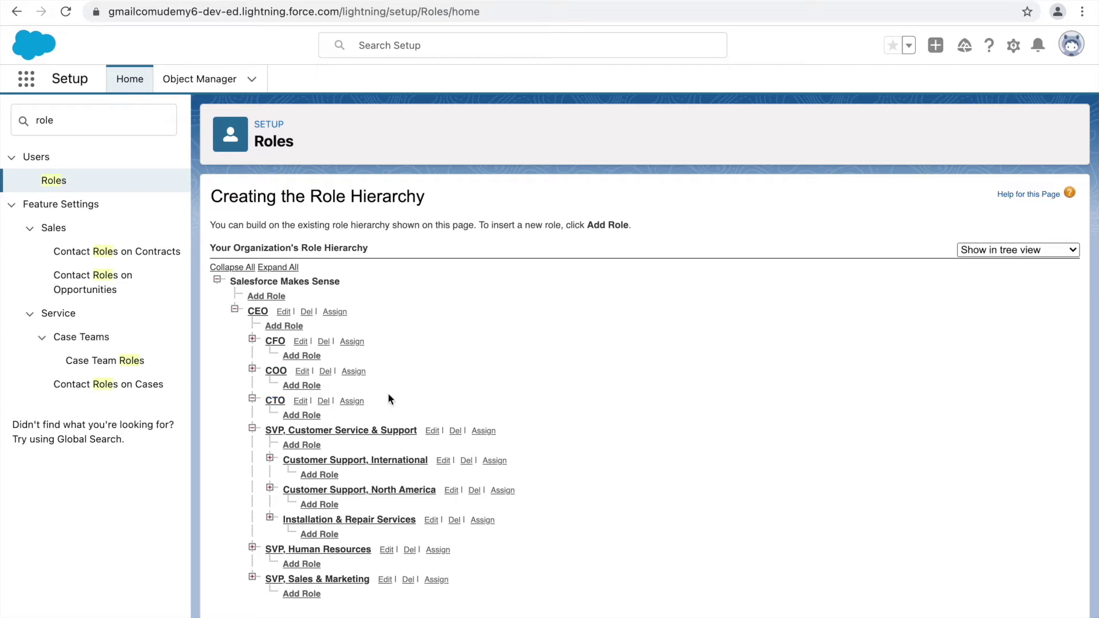
pyautogui.click(338, 314)
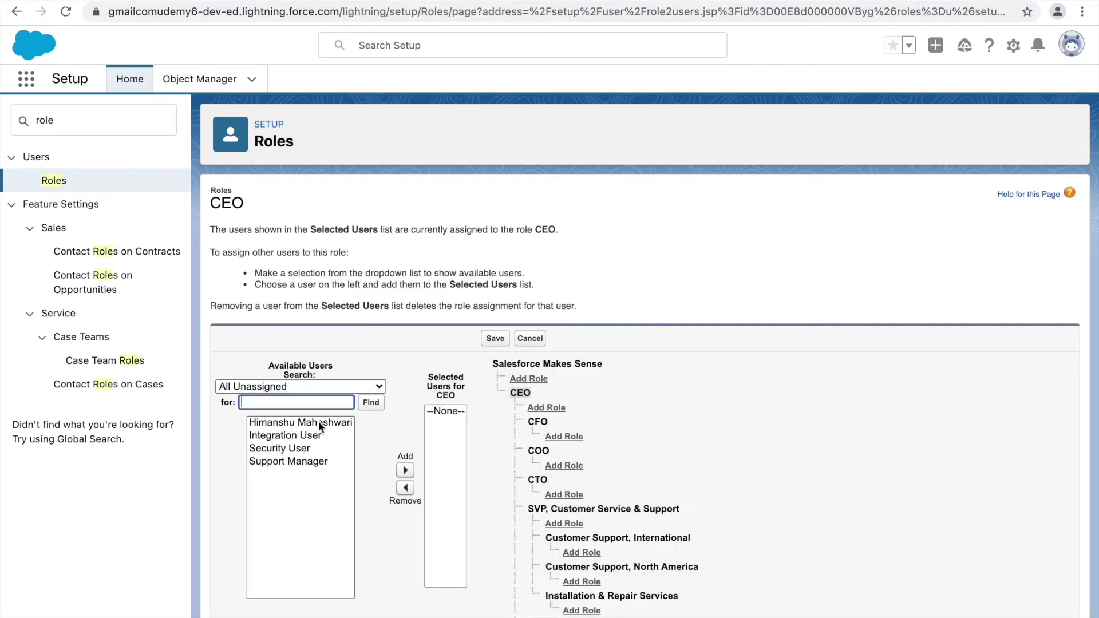
pyautogui.click(290, 424)
pyautogui.click(405, 471)
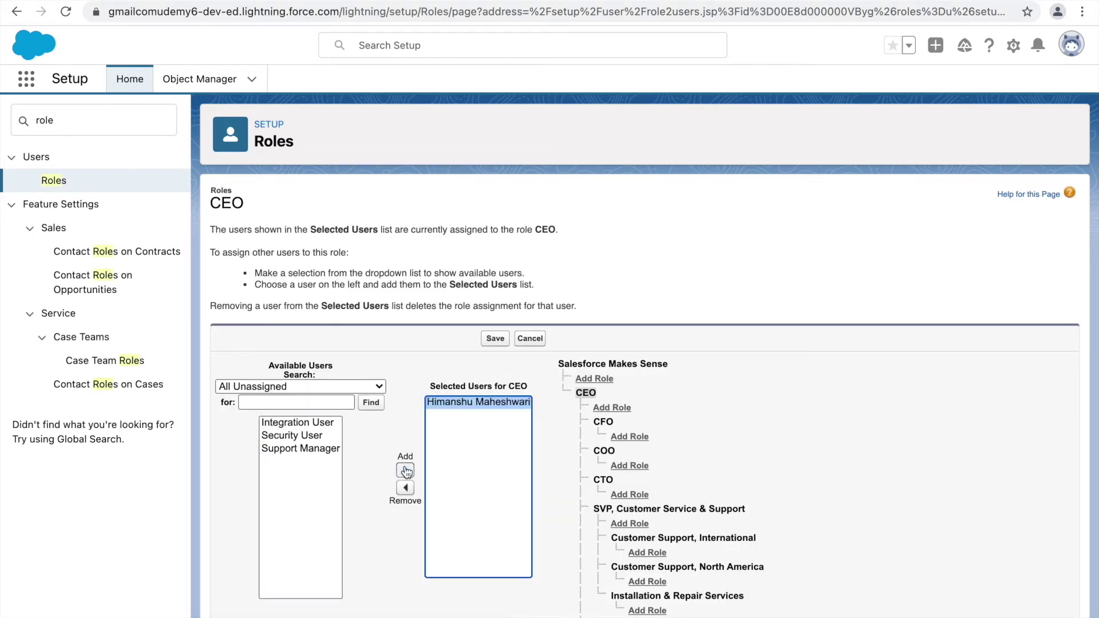
# Step: Filter the available users for CEO by All Users, All Unassigned, All Unassigned Active and CTO to compare who is listed
pyautogui.click(255, 383)
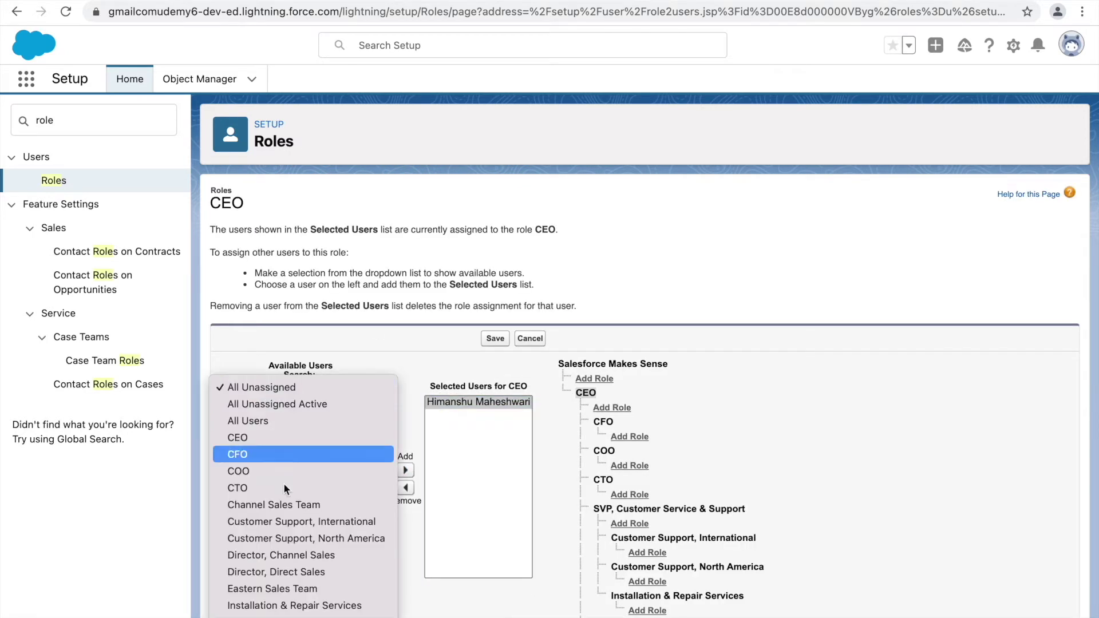
pyautogui.scroll(-3, 283, 552)
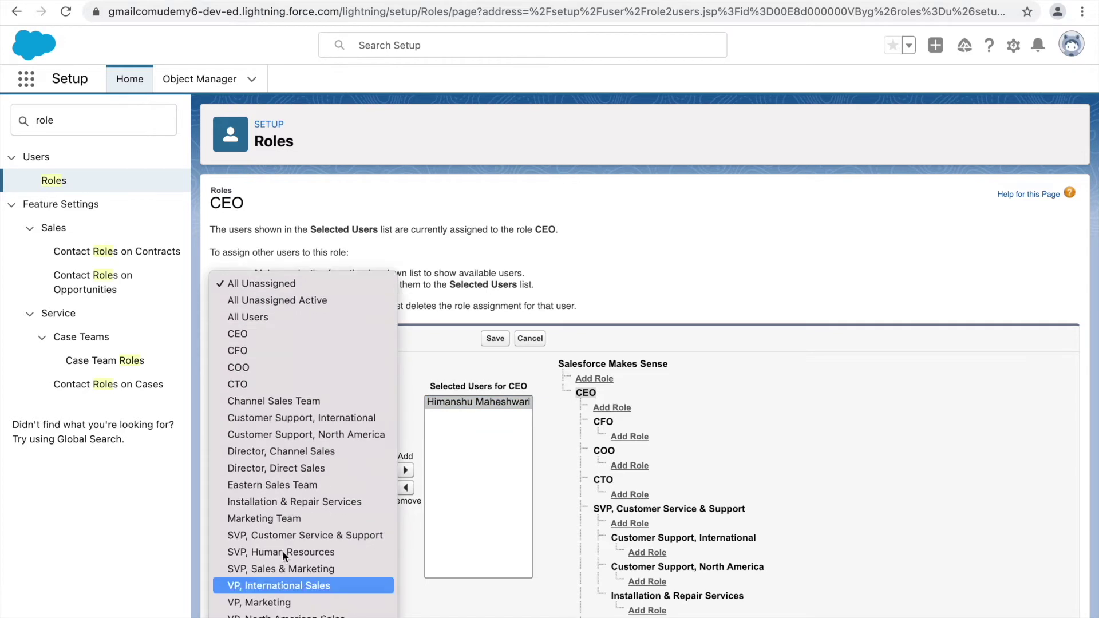
pyautogui.click(261, 319)
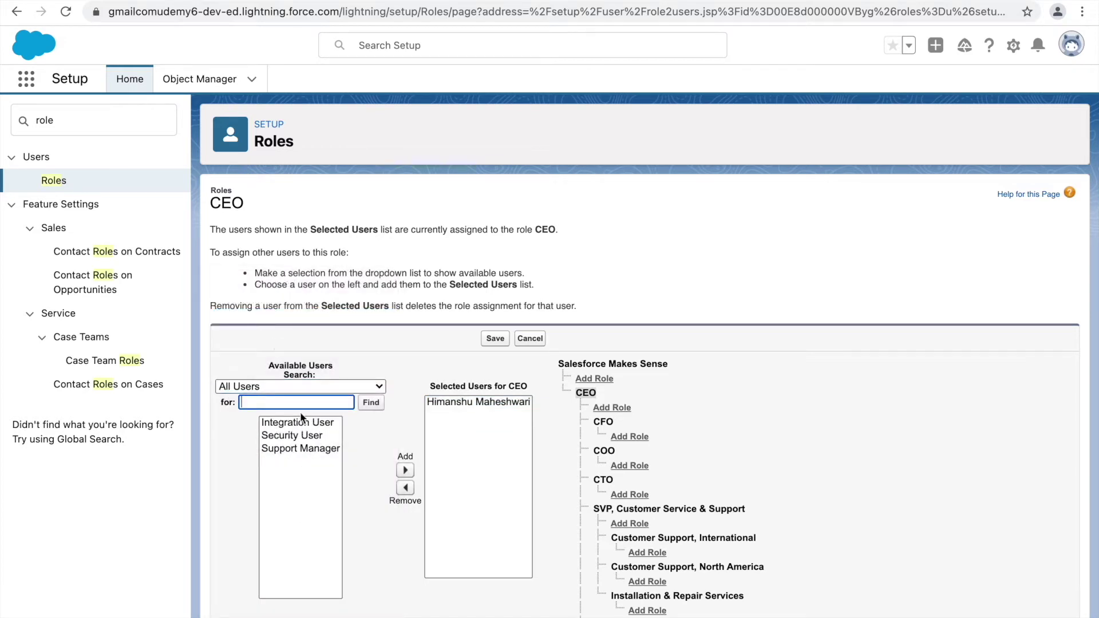
pyautogui.click(280, 389)
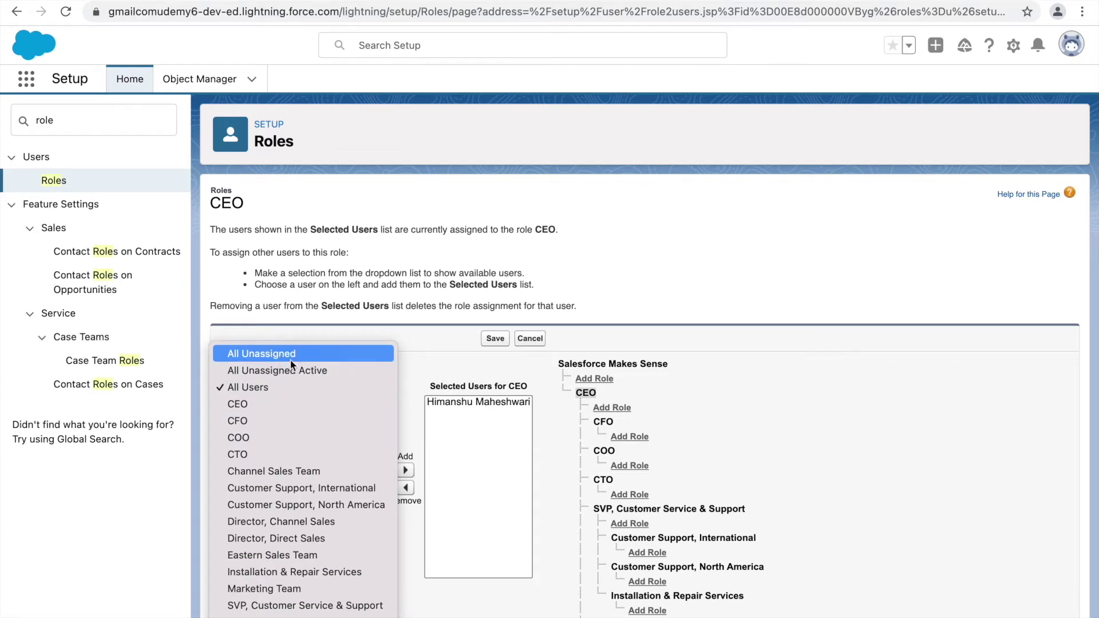
pyautogui.click(274, 355)
pyautogui.click(293, 385)
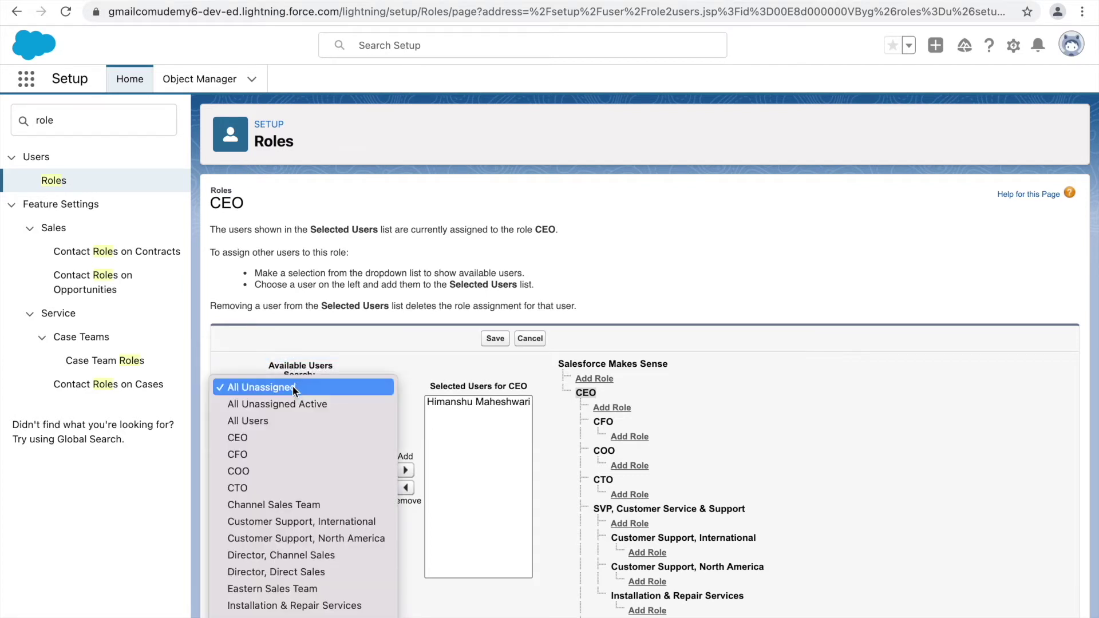
pyautogui.click(272, 402)
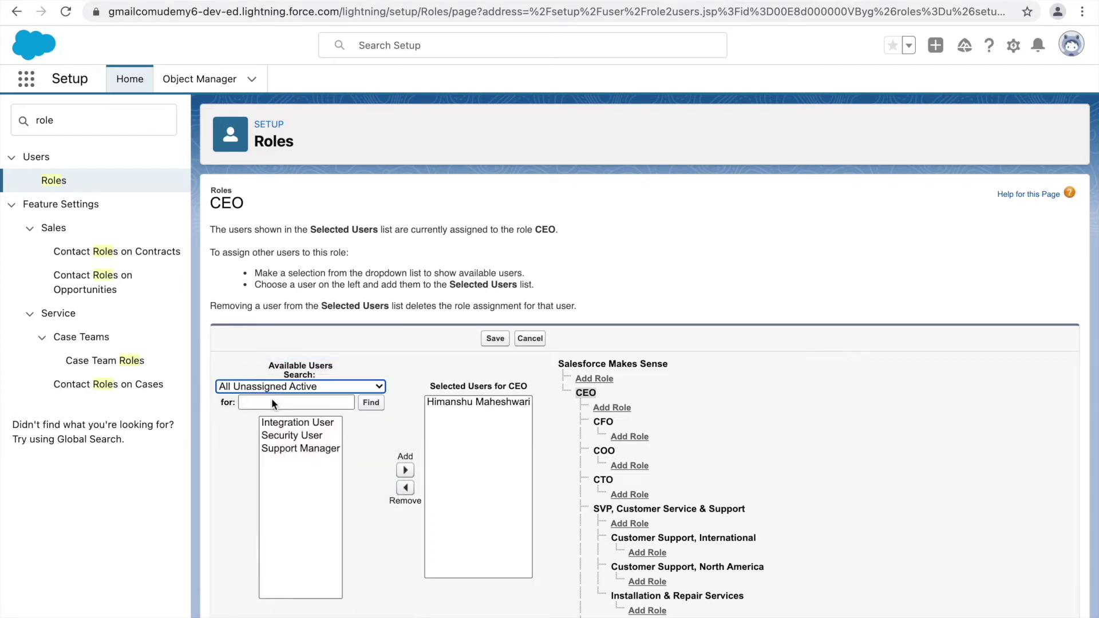
pyautogui.click(309, 387)
pyautogui.scroll(-2, 286, 518)
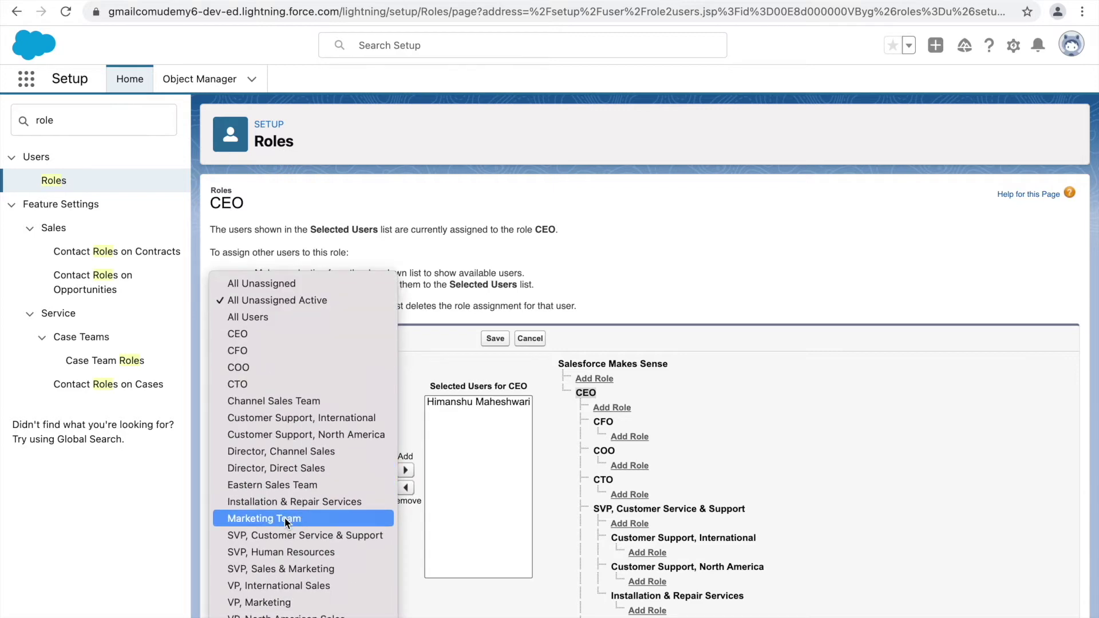
pyautogui.click(245, 384)
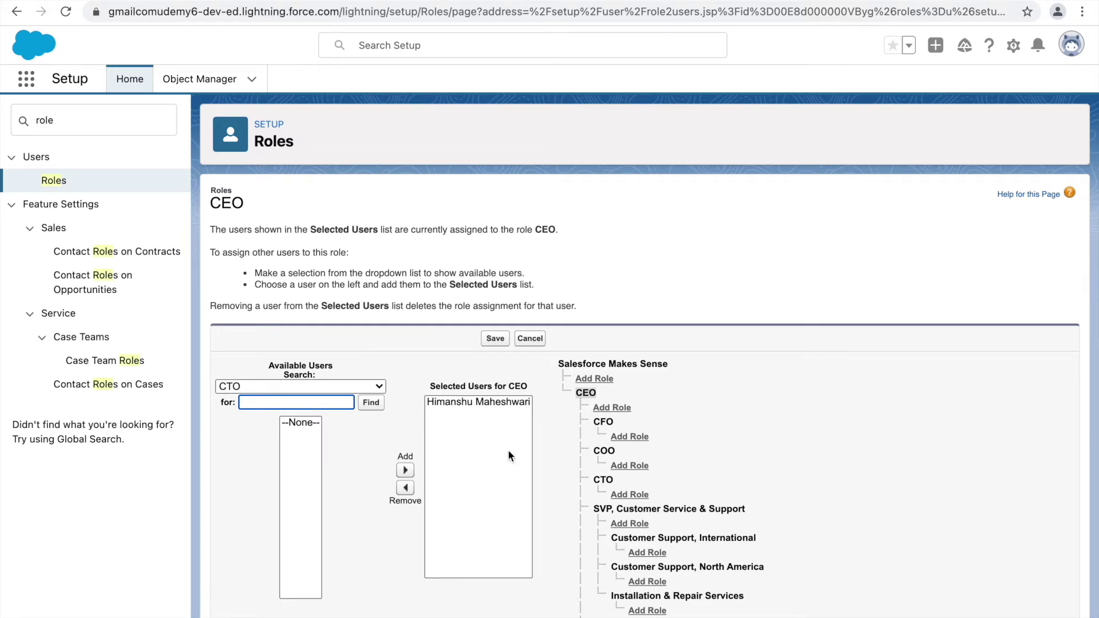
# Step: Check which available users hold the COO, Channel Sales Team and Western Sales Team roles
pyautogui.click(314, 387)
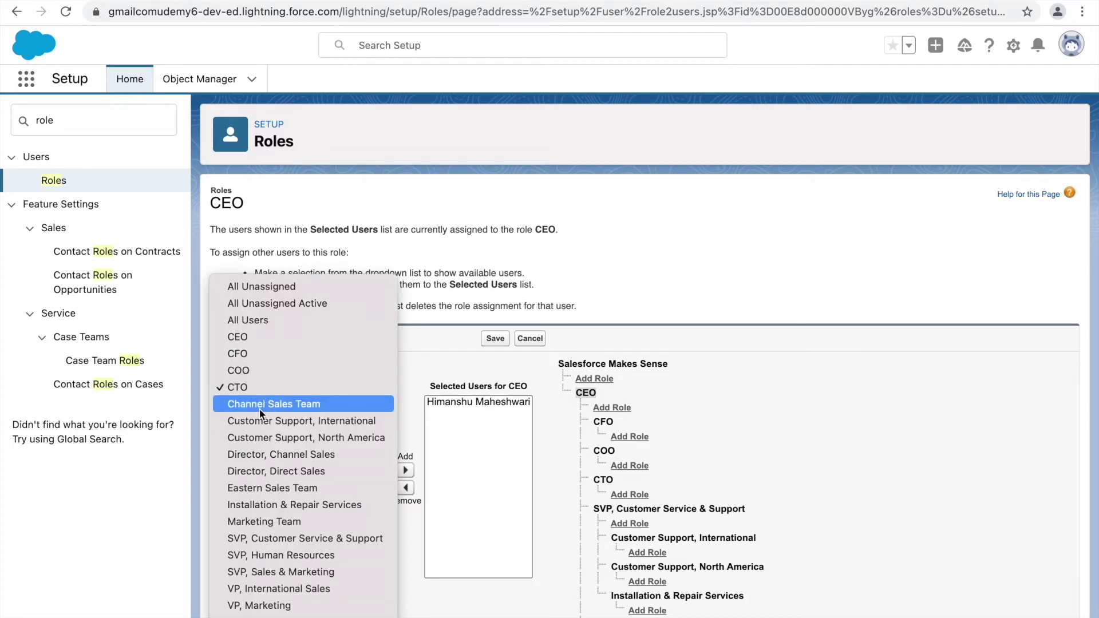
pyautogui.click(452, 437)
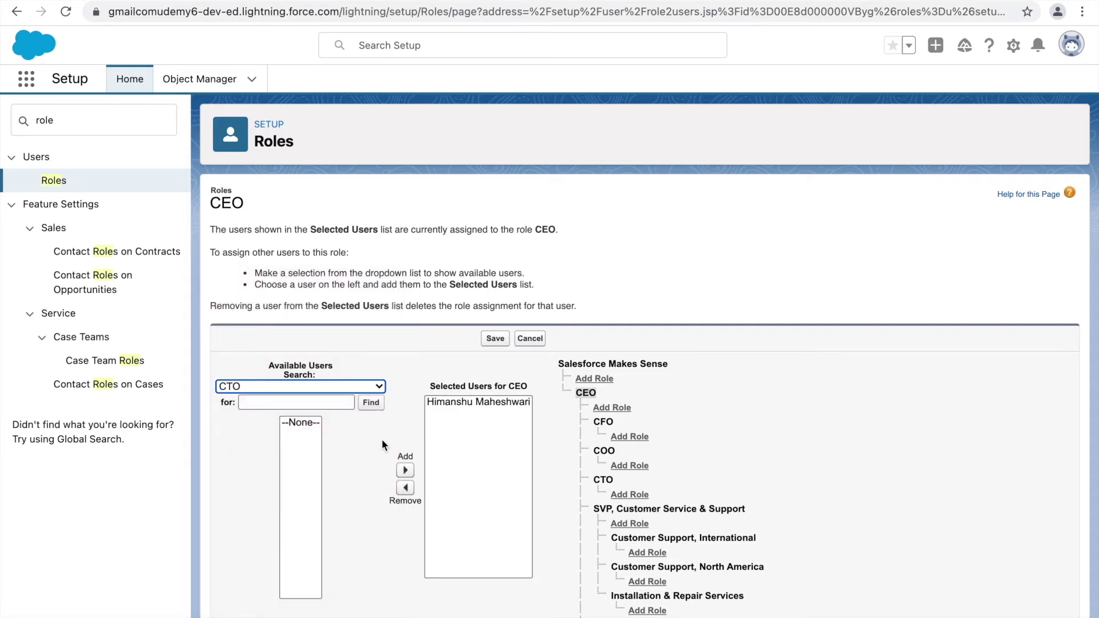
pyautogui.click(280, 388)
pyautogui.click(249, 387)
pyautogui.click(248, 388)
pyautogui.click(243, 371)
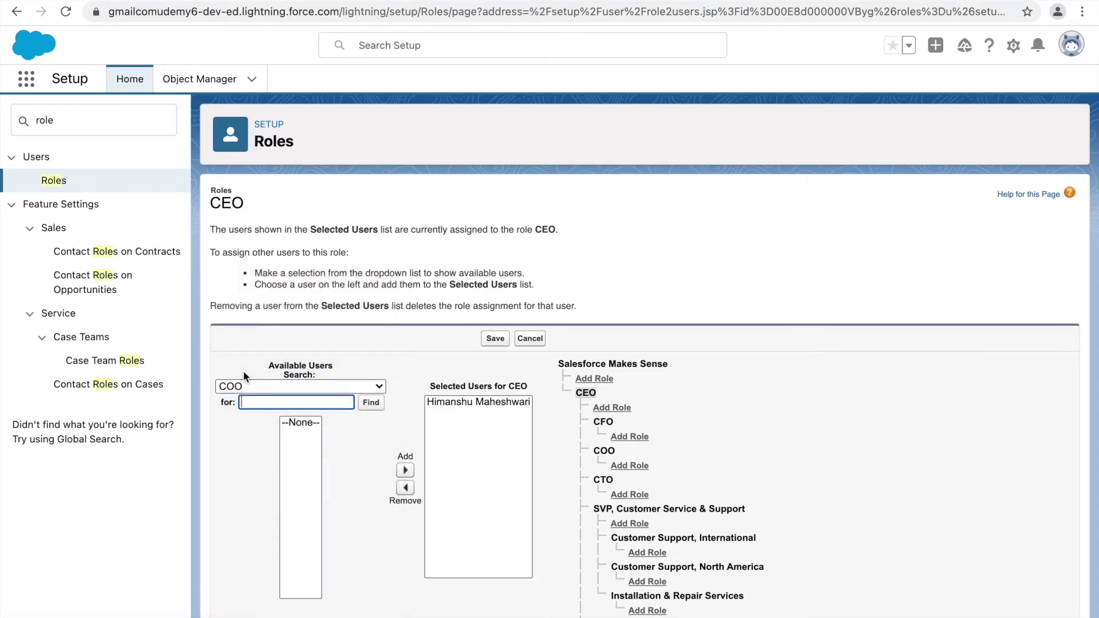
pyautogui.click(275, 382)
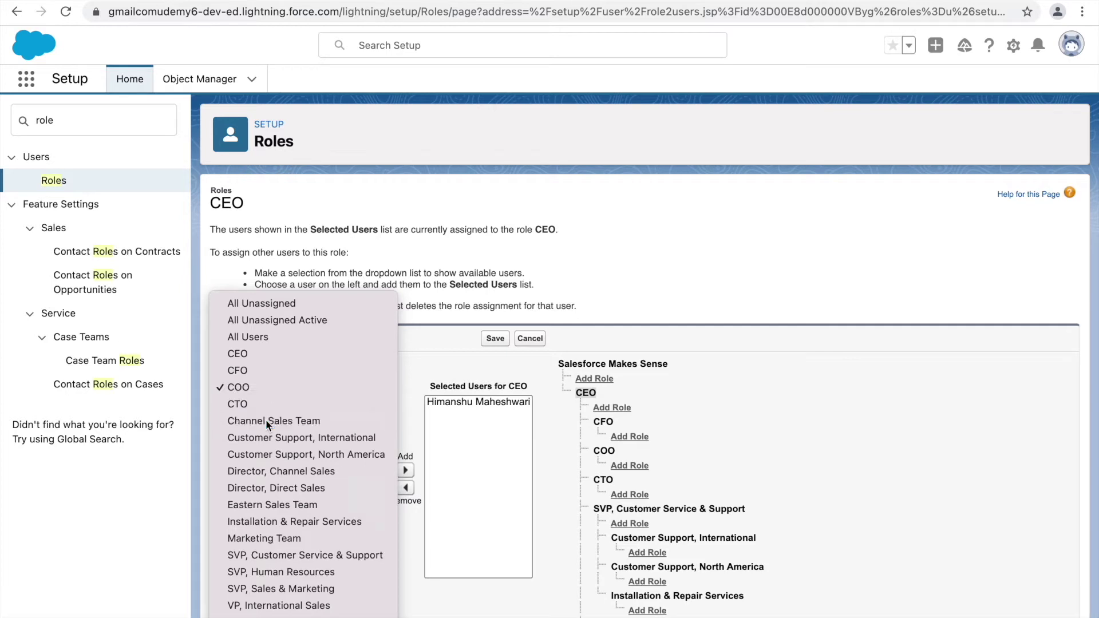
pyautogui.click(266, 421)
pyautogui.click(285, 385)
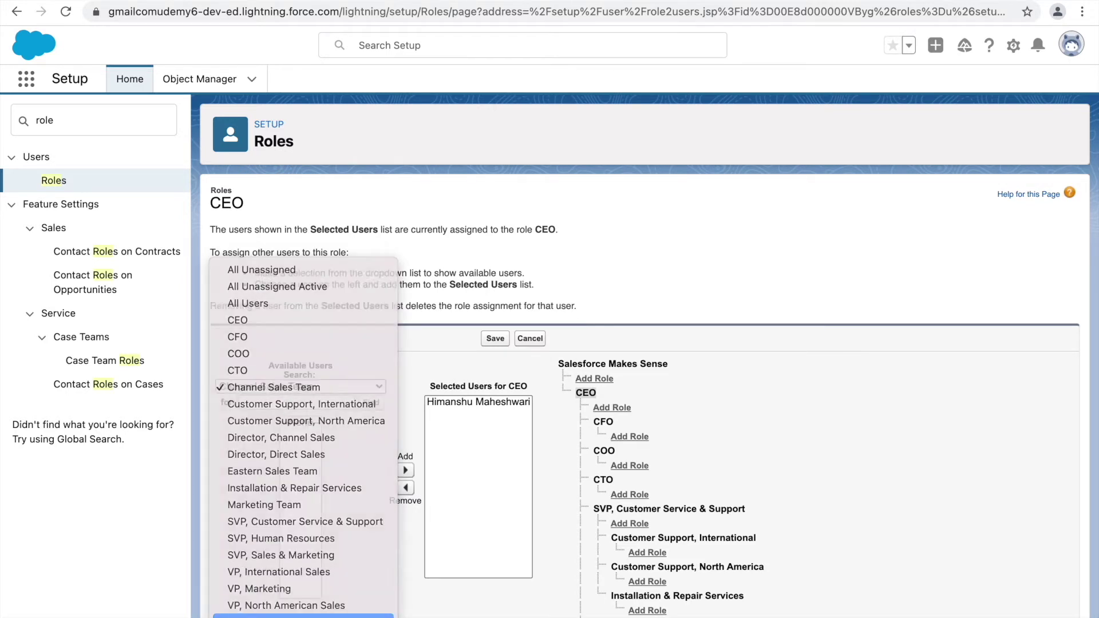
pyautogui.click(304, 616)
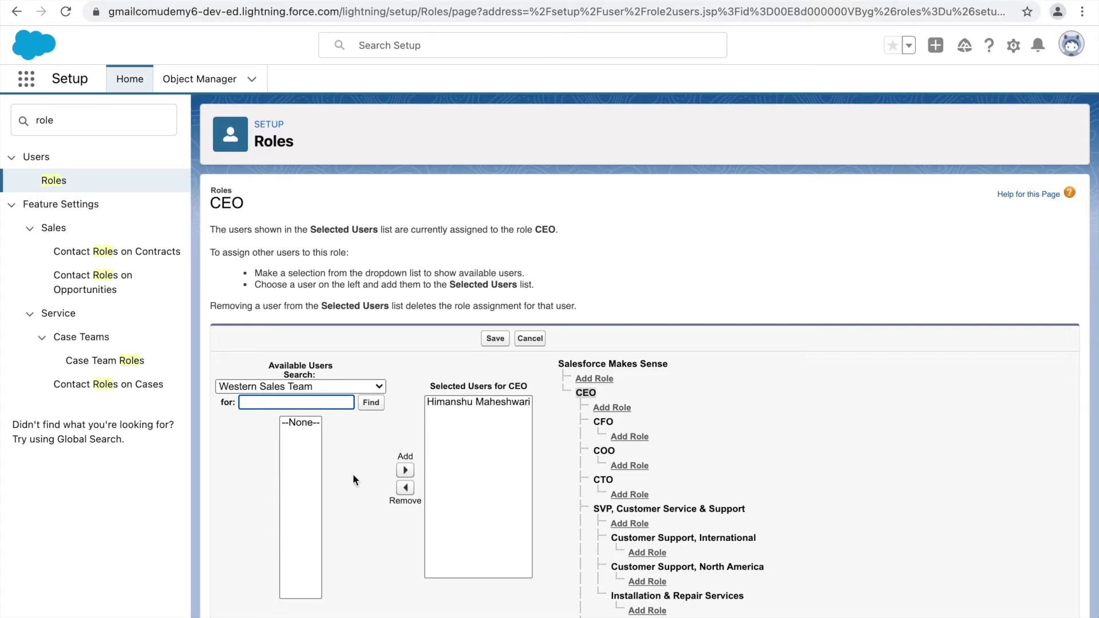
pyautogui.click(276, 387)
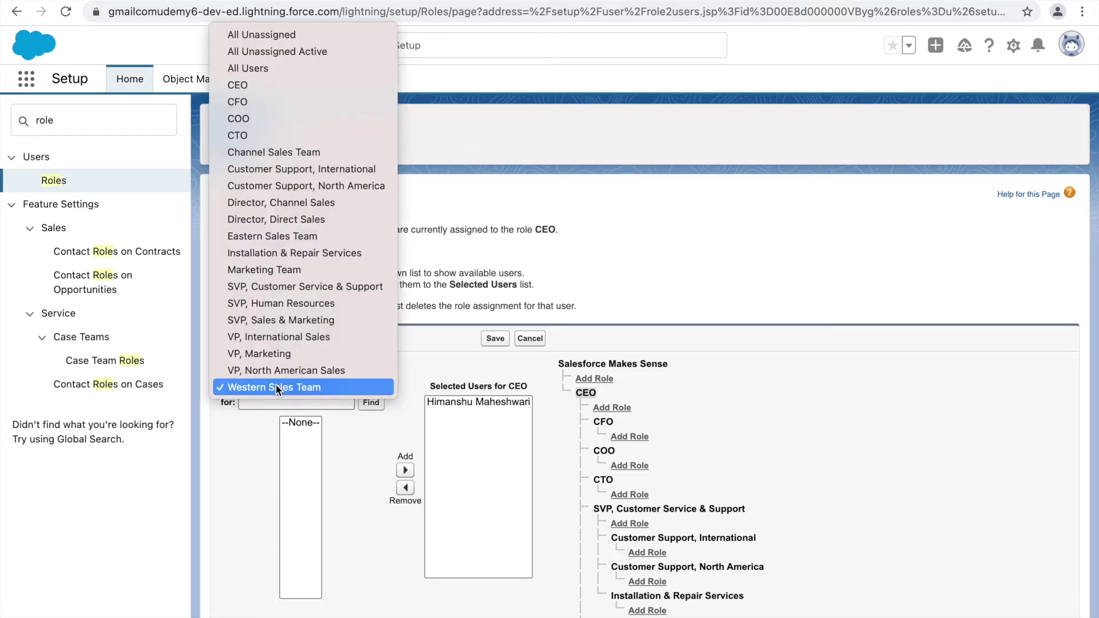
pyautogui.click(447, 352)
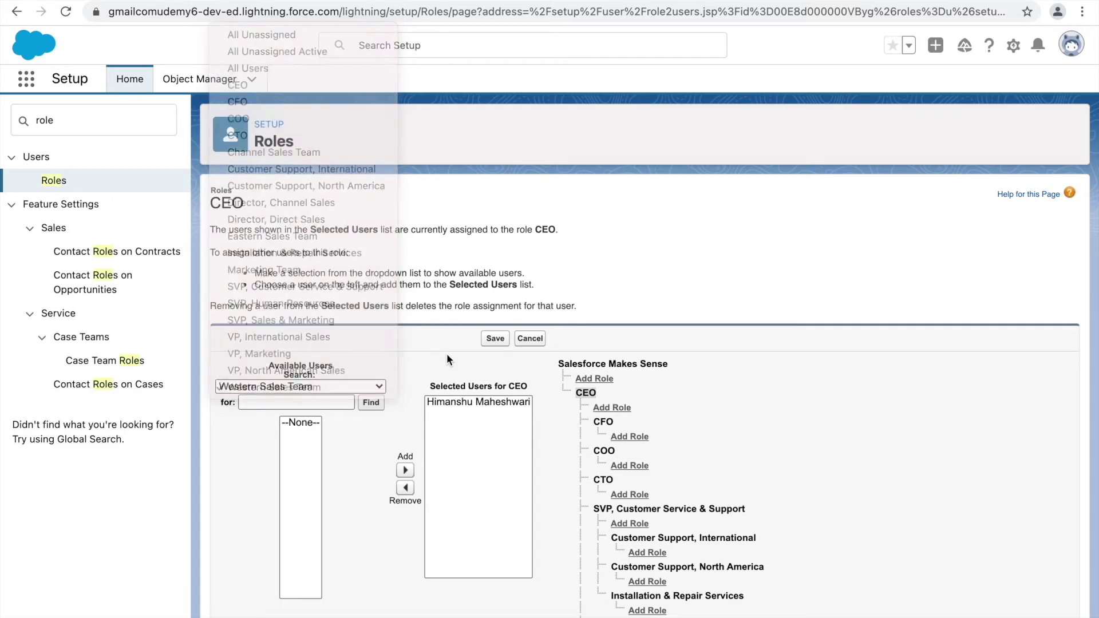
pyautogui.click(320, 382)
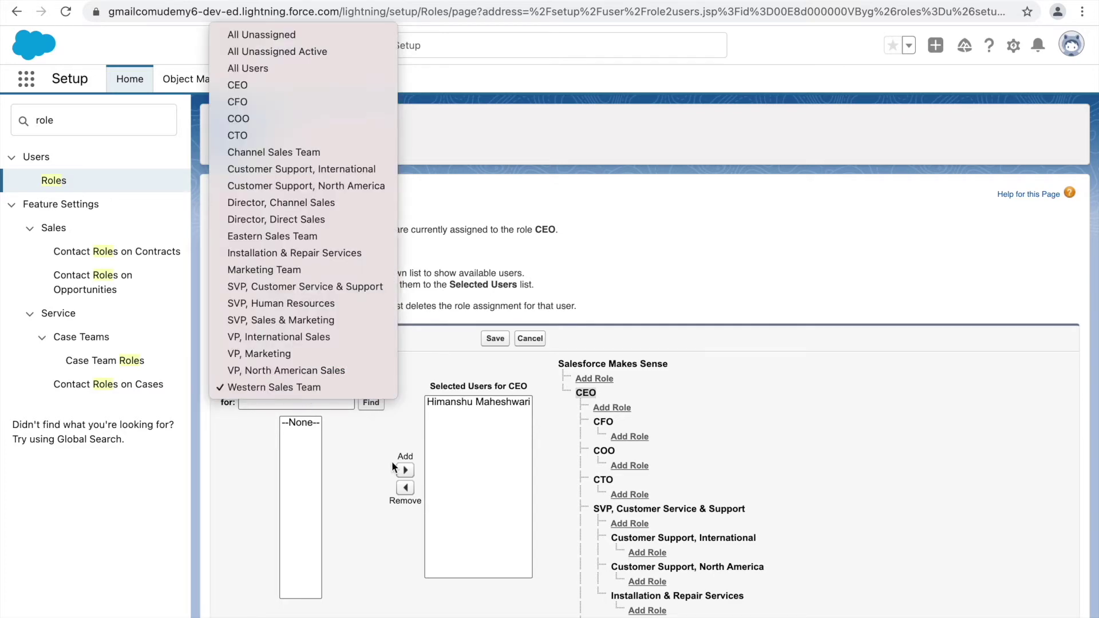
pyautogui.click(391, 461)
pyautogui.click(297, 388)
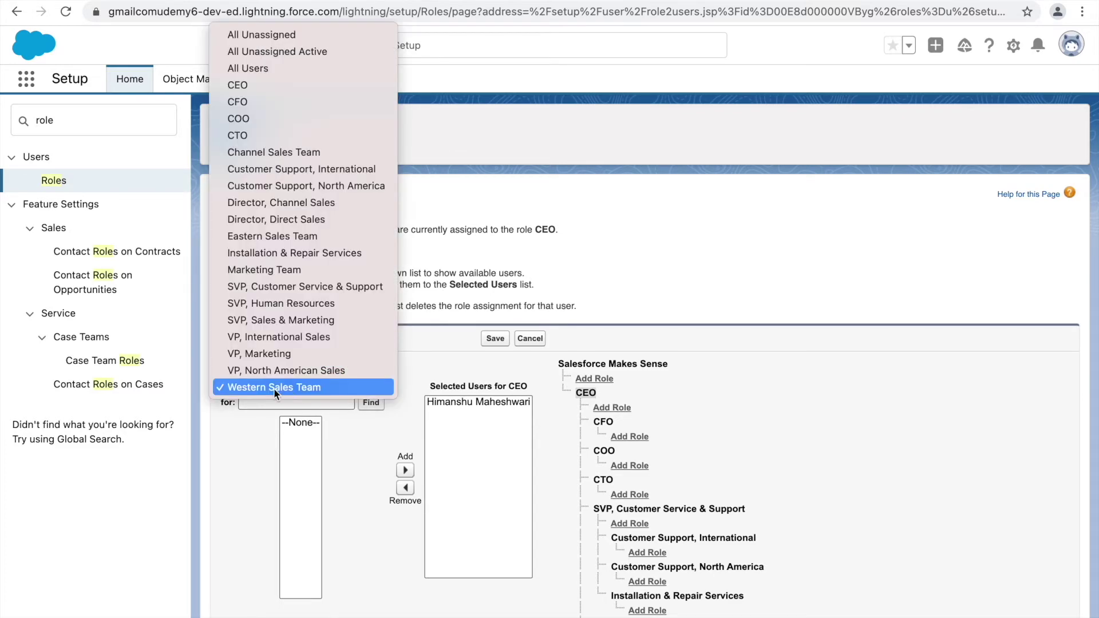
pyautogui.click(298, 401)
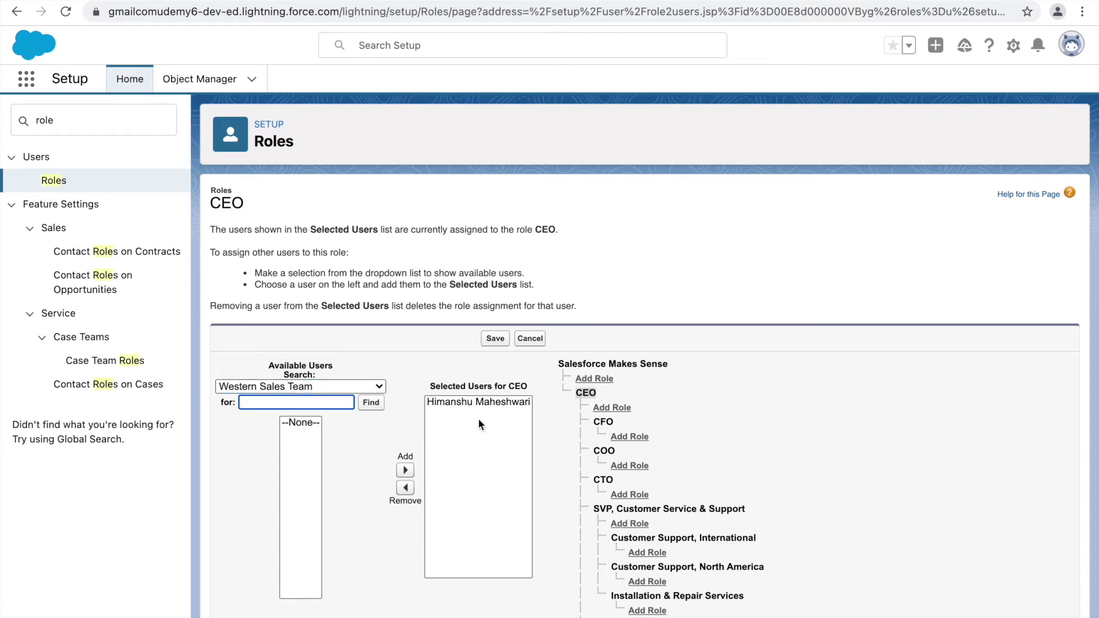
# Step: Show All Users among the available users, save the CEO role assignment, and open the CEO role from the hierarchy
pyautogui.click(464, 403)
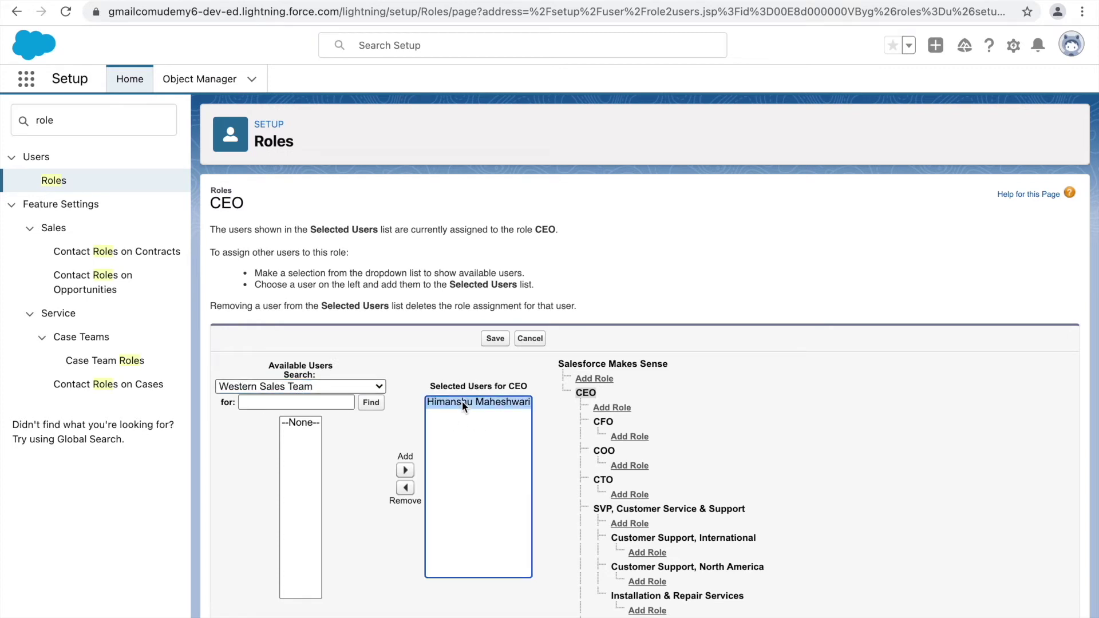
pyautogui.click(324, 388)
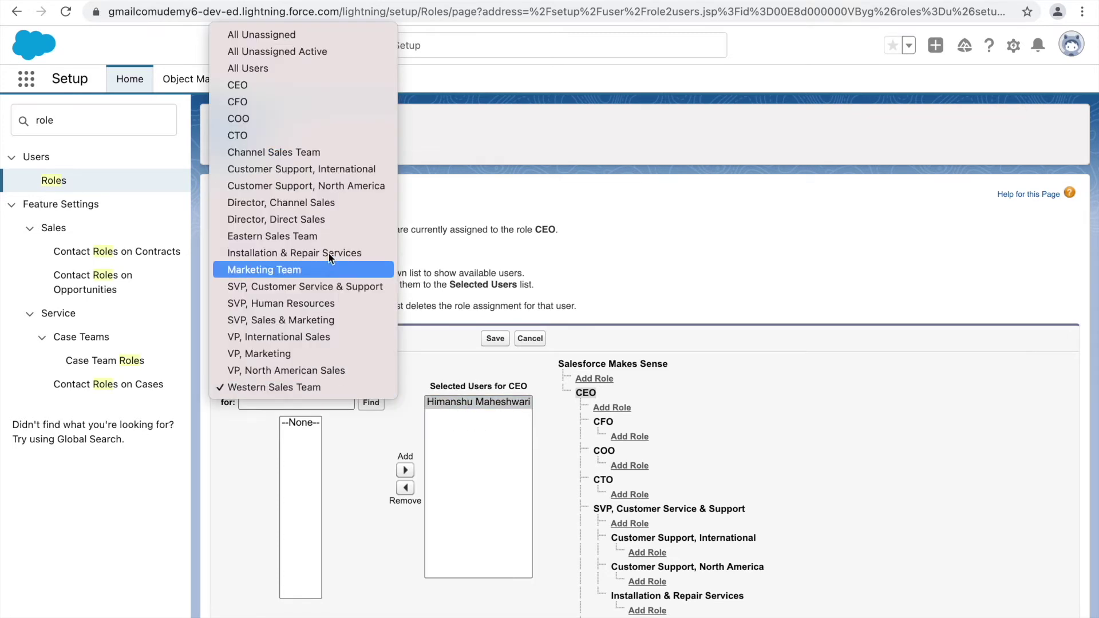
pyautogui.click(262, 68)
pyautogui.click(458, 403)
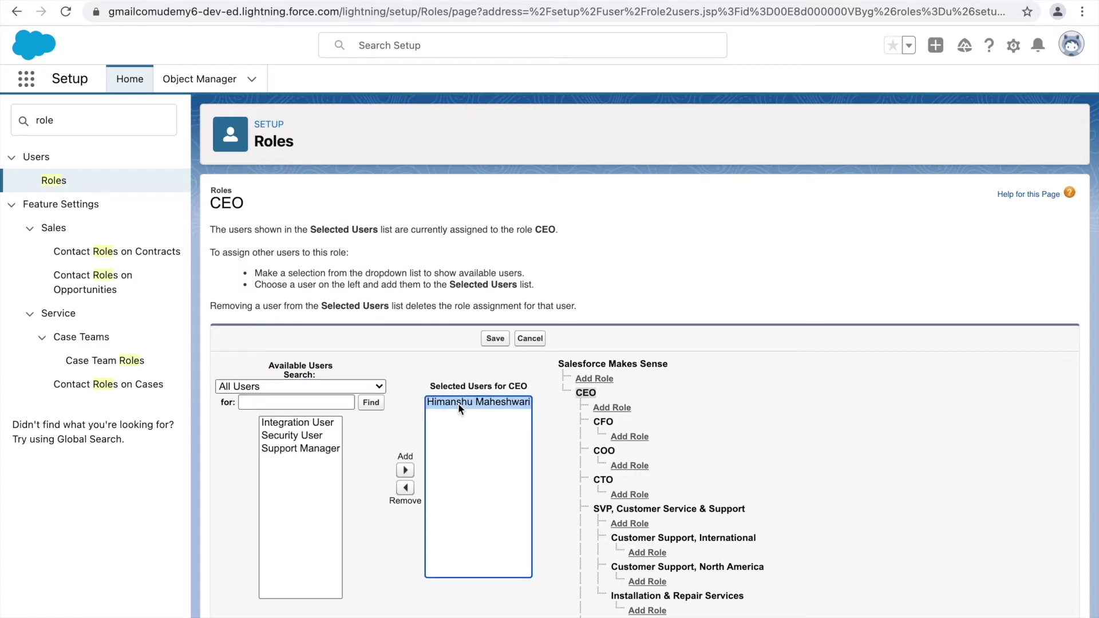
pyautogui.click(496, 339)
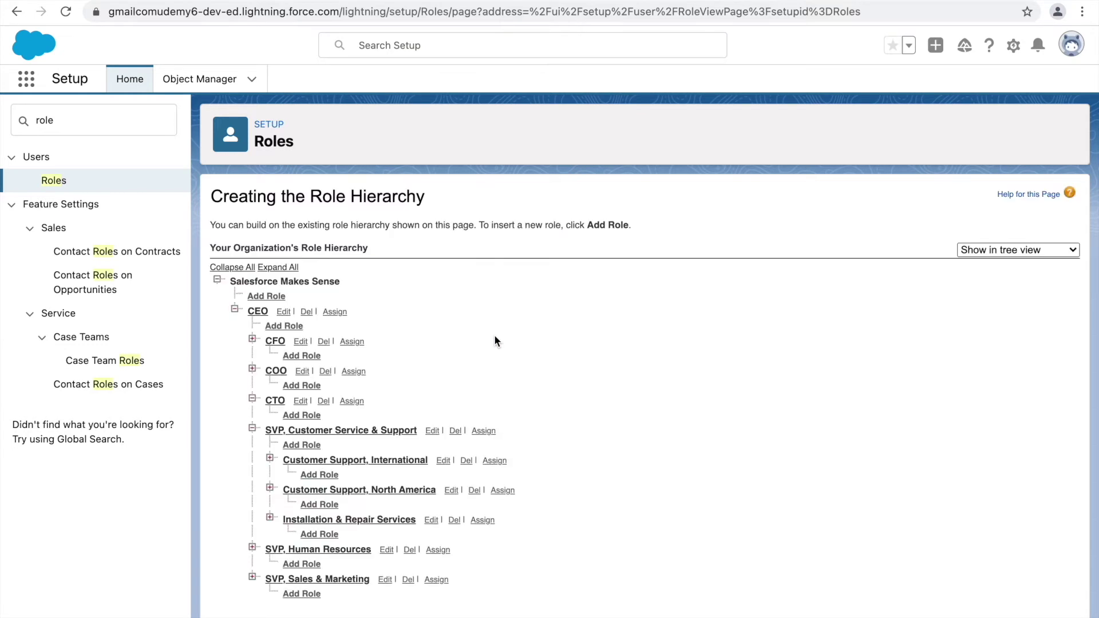
pyautogui.click(258, 313)
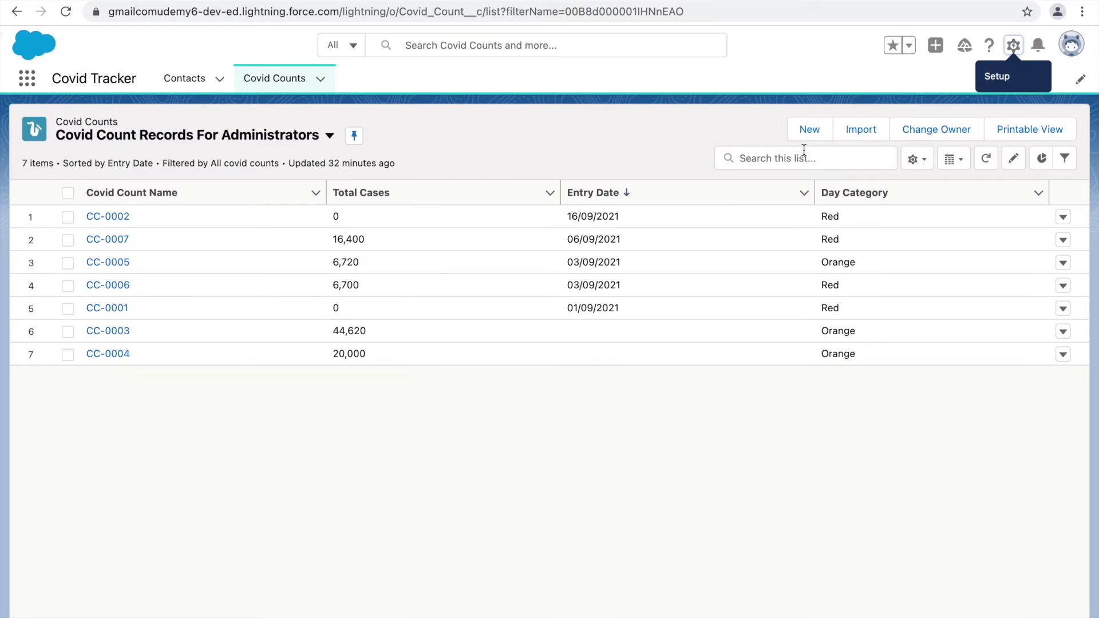
# Step: Share the Covid Count Records For Administrators list view with the CEO role, save the sharing settings, and display the available list views
pyautogui.click(917, 159)
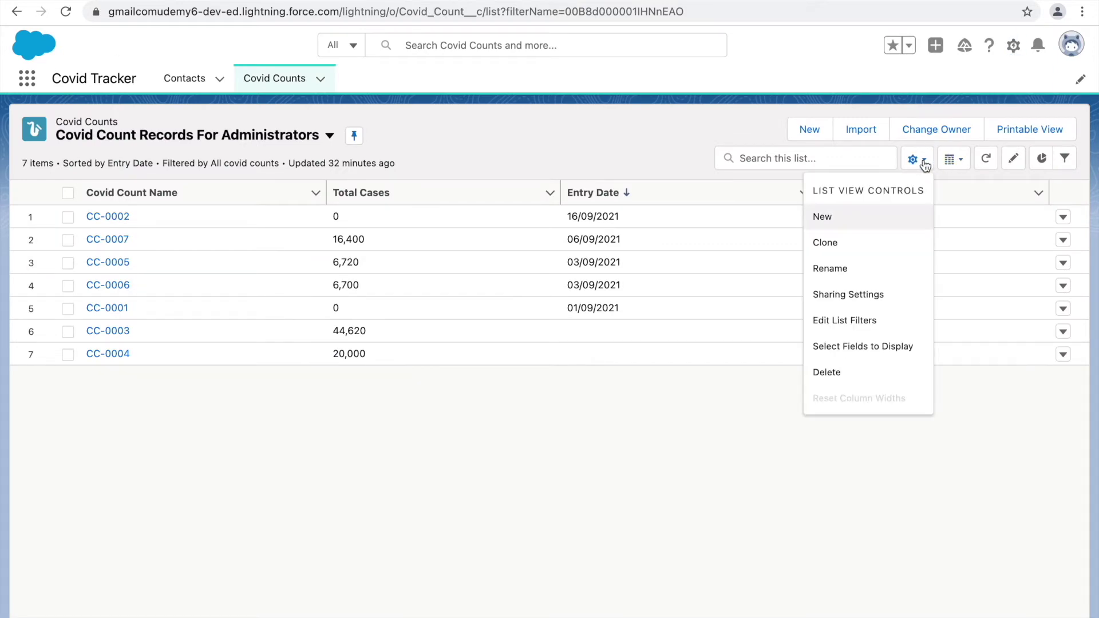
pyautogui.click(853, 292)
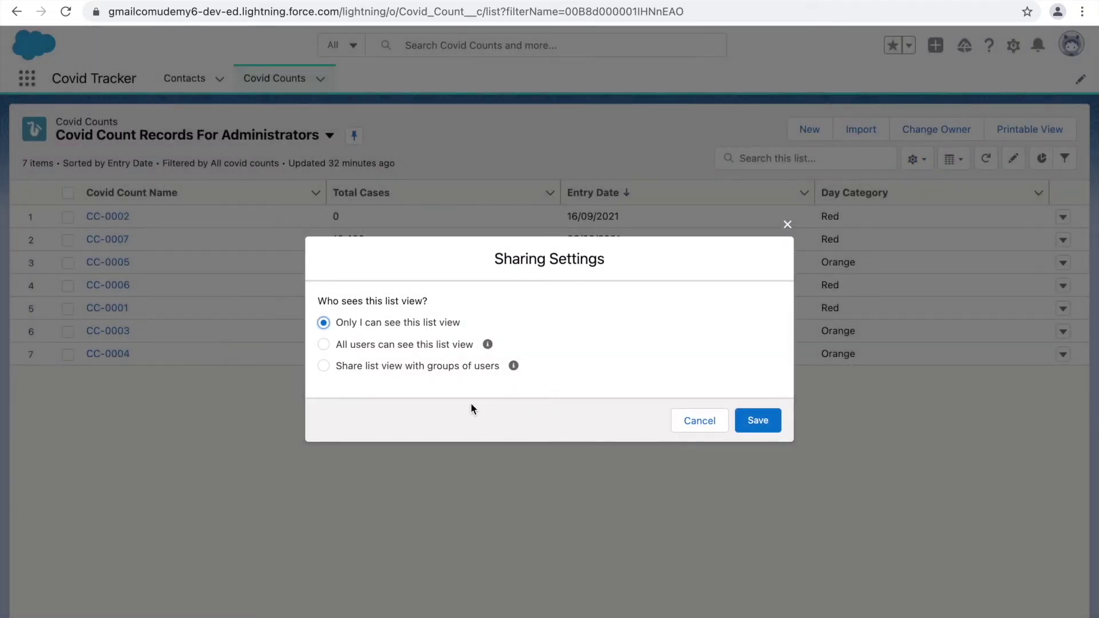
pyautogui.click(405, 371)
pyautogui.click(426, 379)
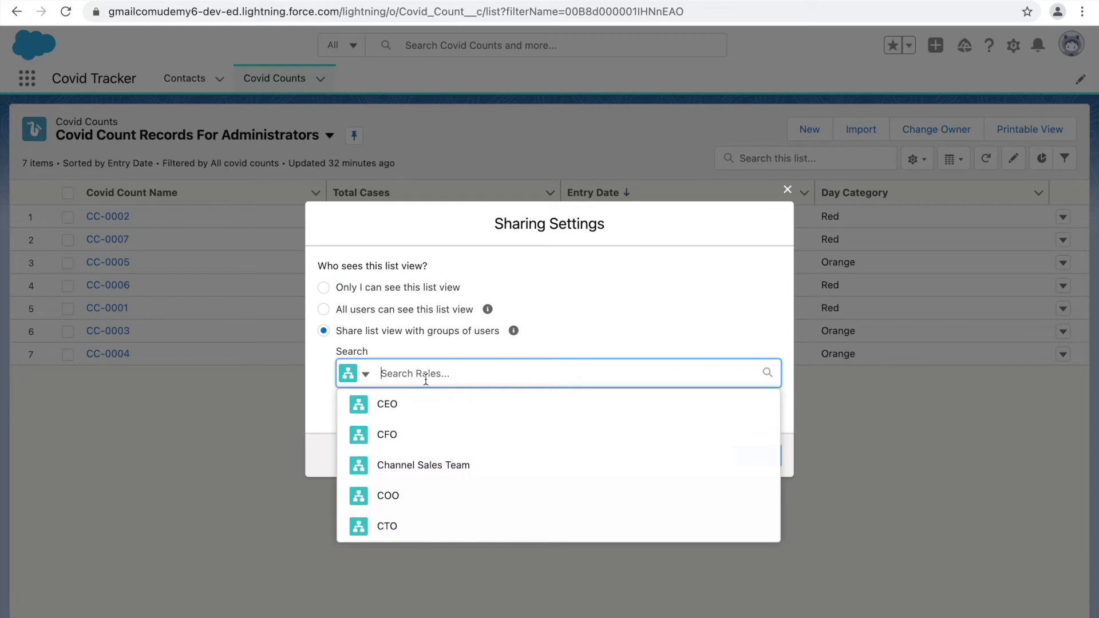
pyautogui.write('CEO')
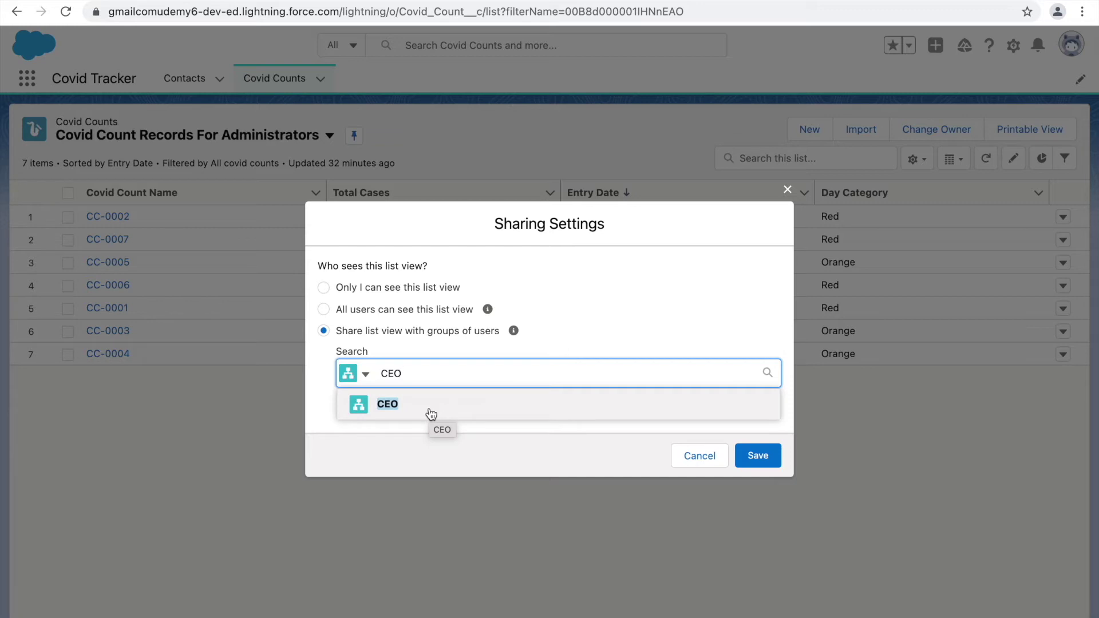
pyautogui.click(406, 405)
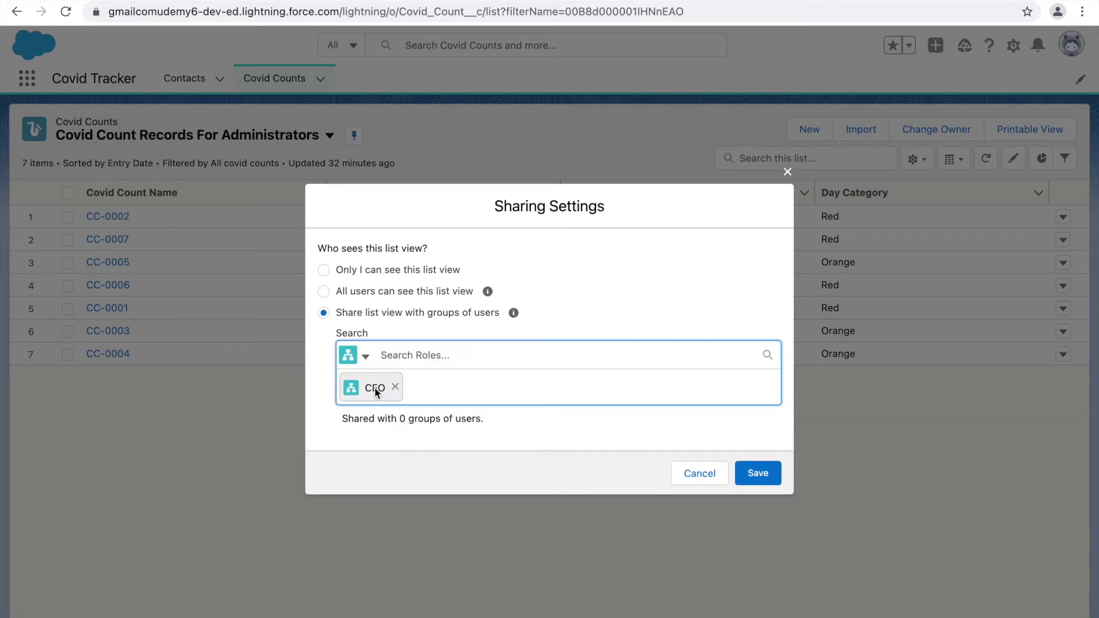
pyautogui.click(757, 473)
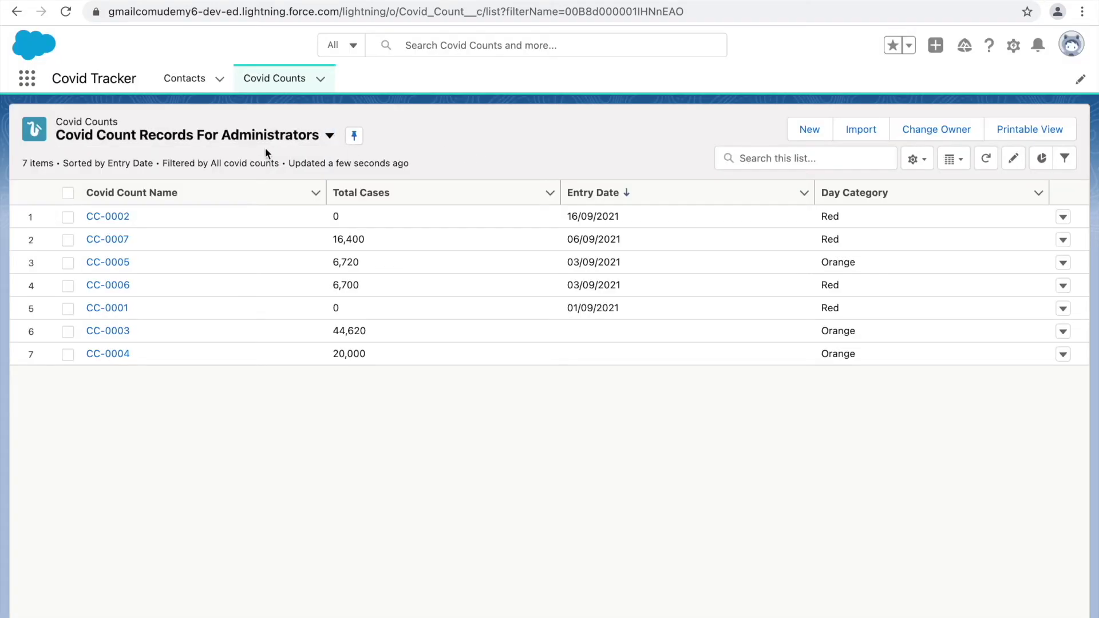
pyautogui.click(204, 142)
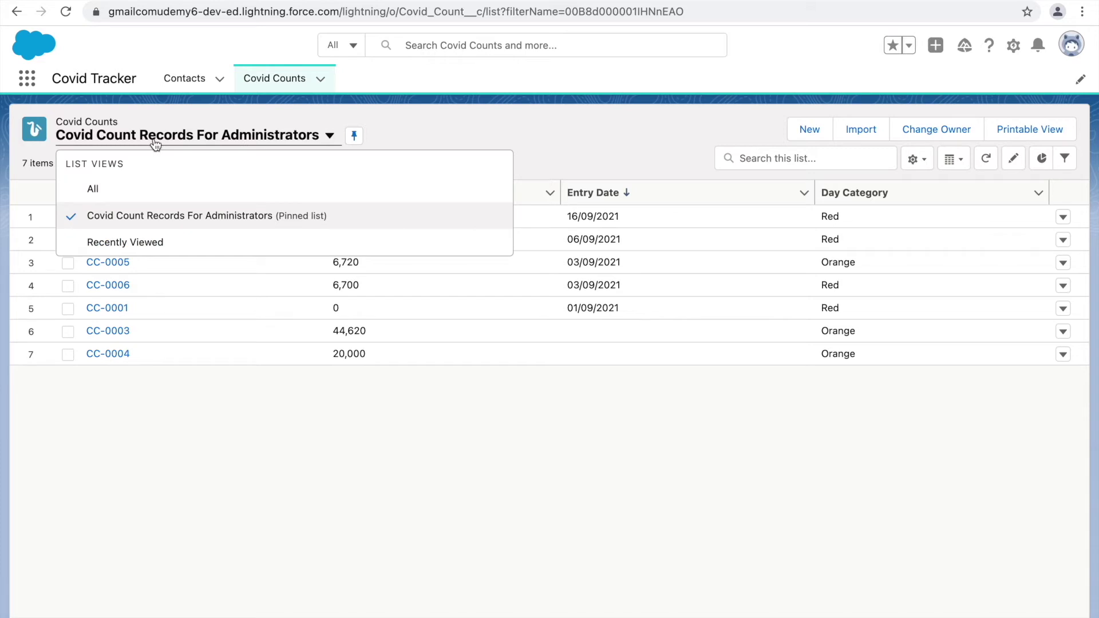
pyautogui.click(439, 122)
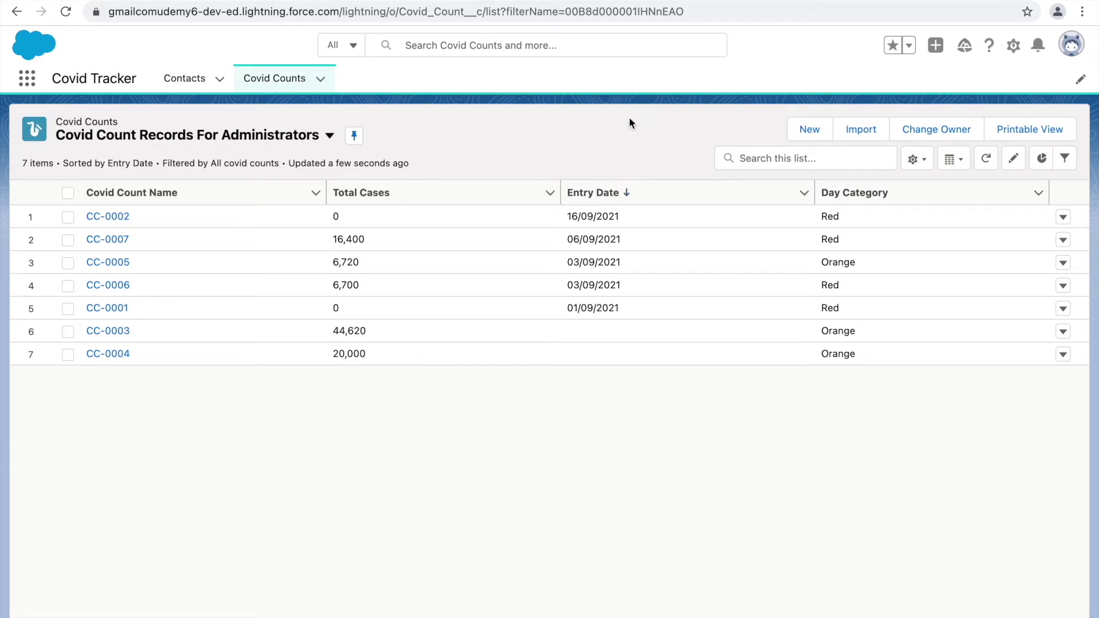
pyautogui.click(1072, 57)
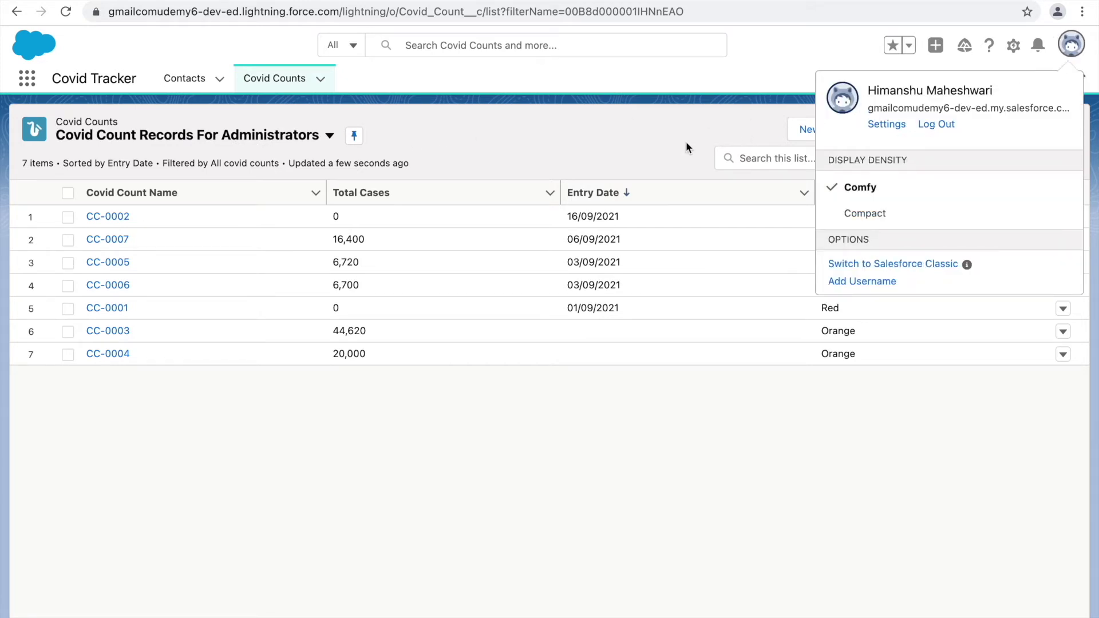
pyautogui.click(515, 120)
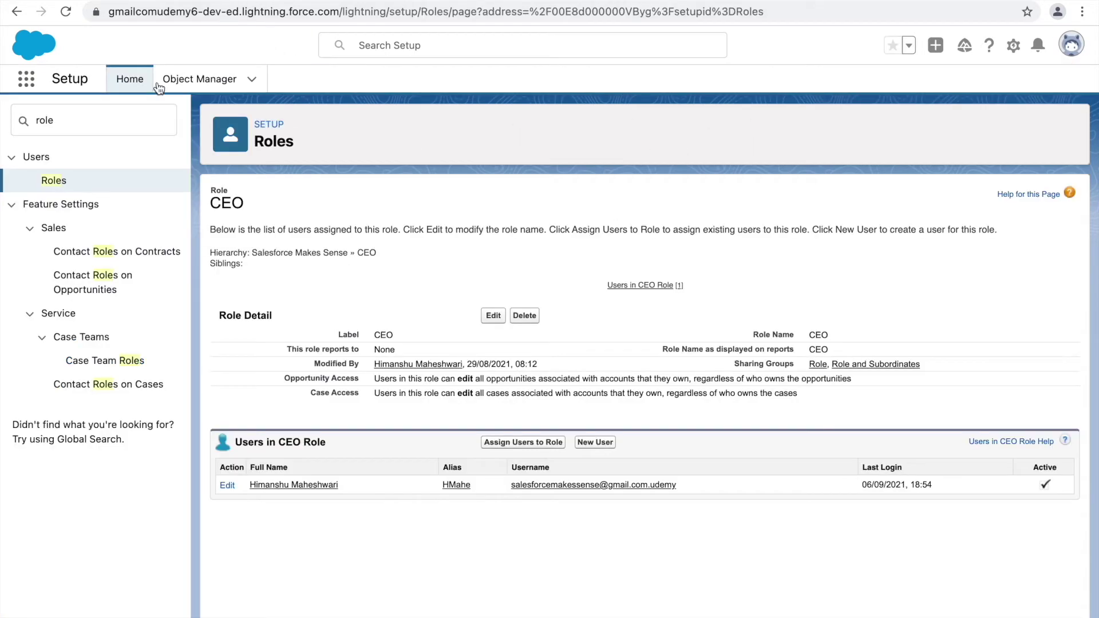
# Step: Find Support Manager Profile among the profiles starting with S in Setup, list its users, and log in as the Support Manager user
pyautogui.doubleClick(73, 118)
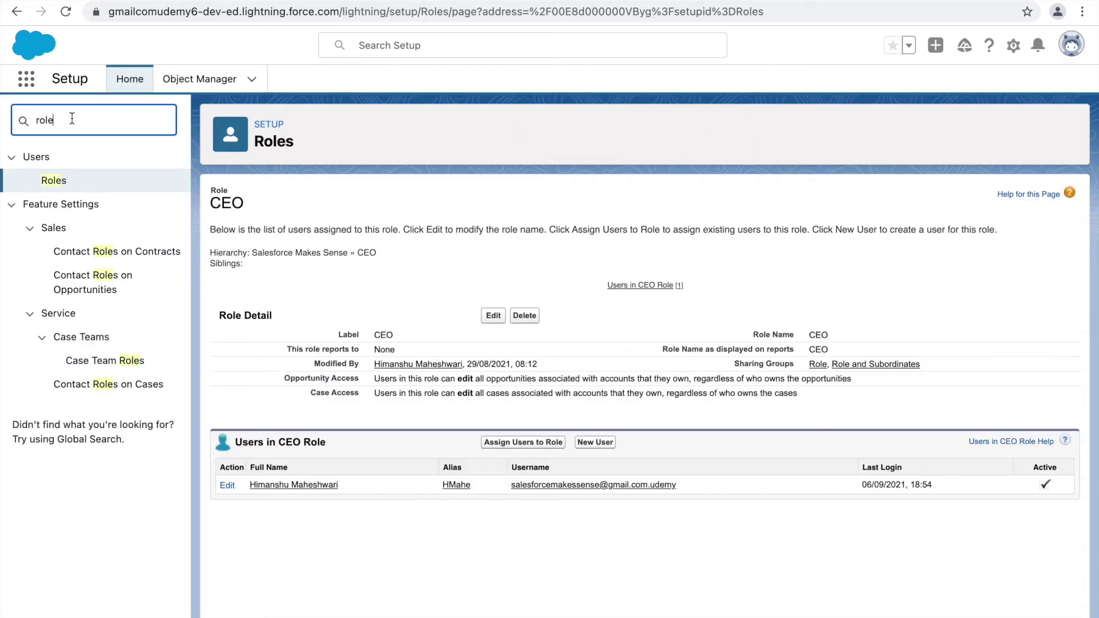
pyautogui.write('profile')
pyautogui.click(59, 182)
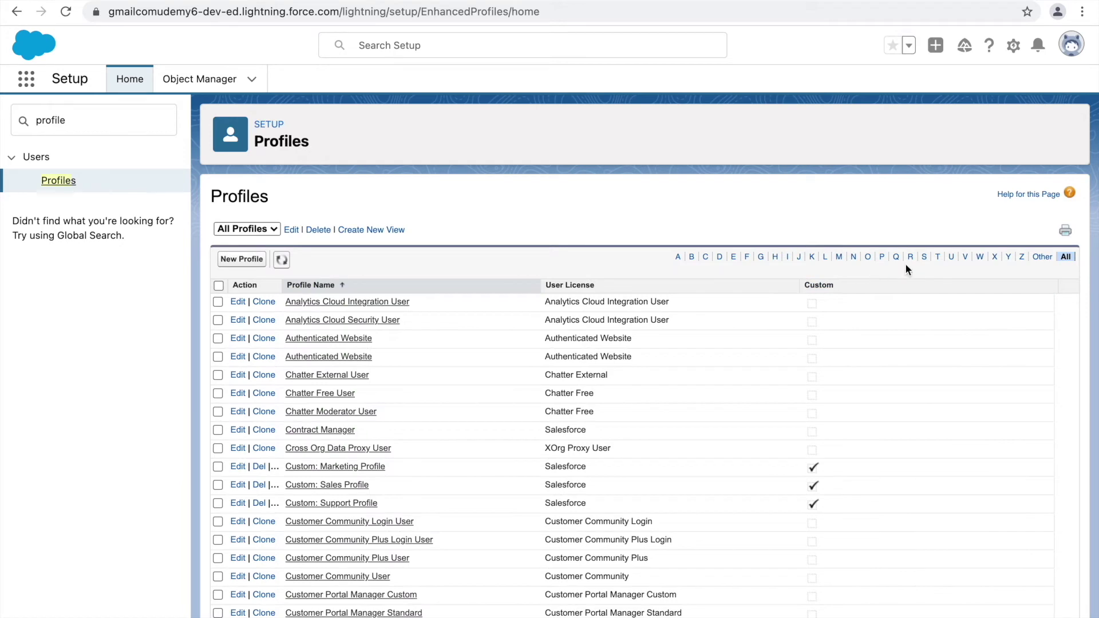
pyautogui.click(925, 257)
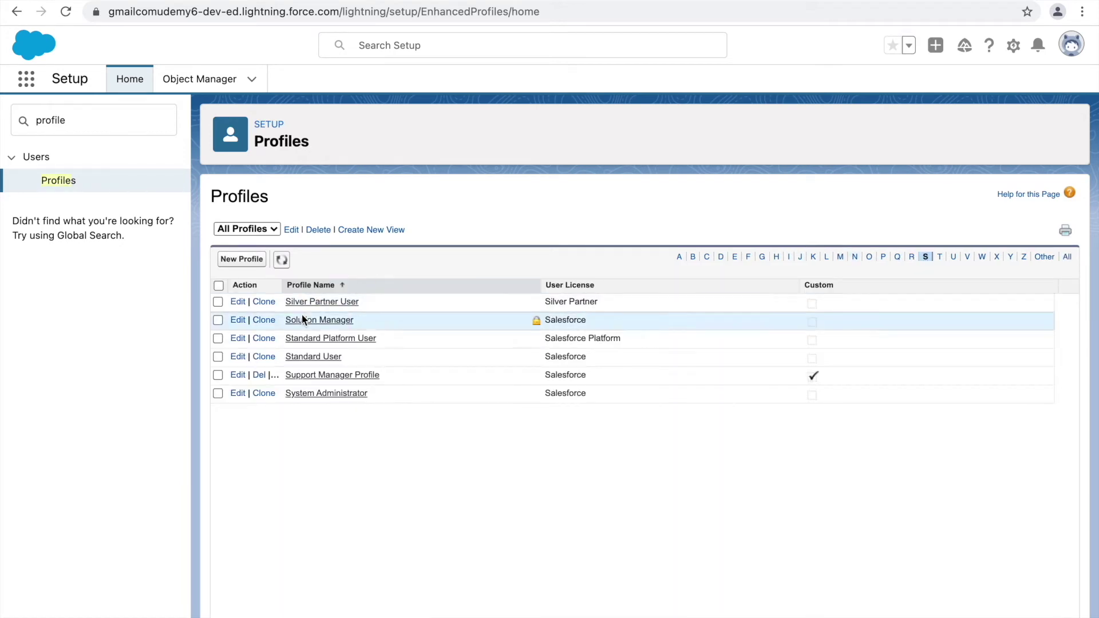
pyautogui.click(314, 377)
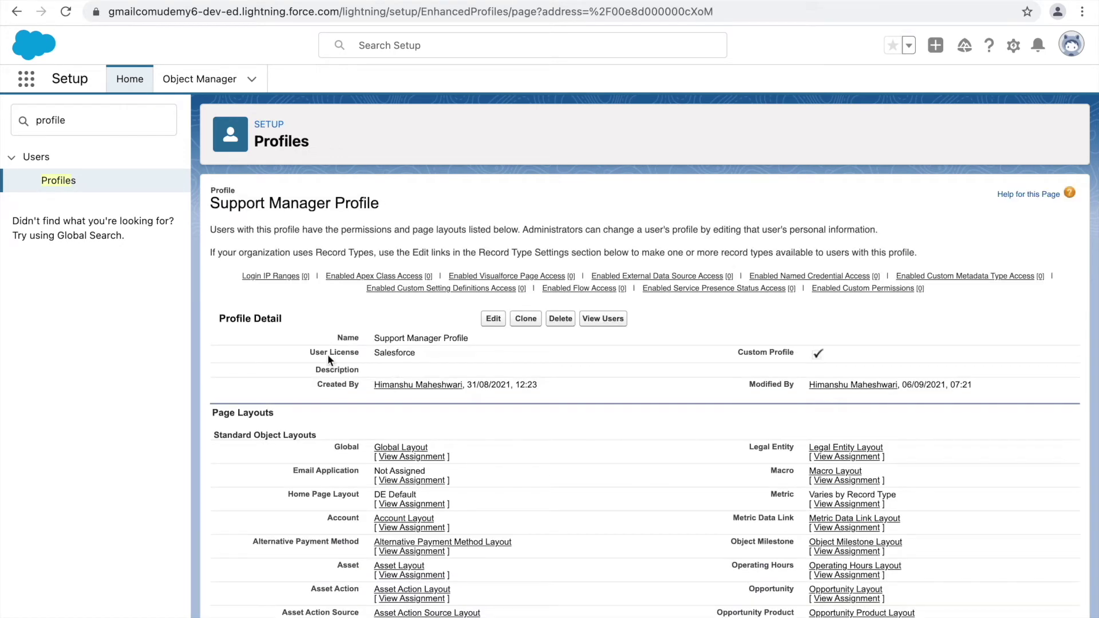
pyautogui.click(606, 320)
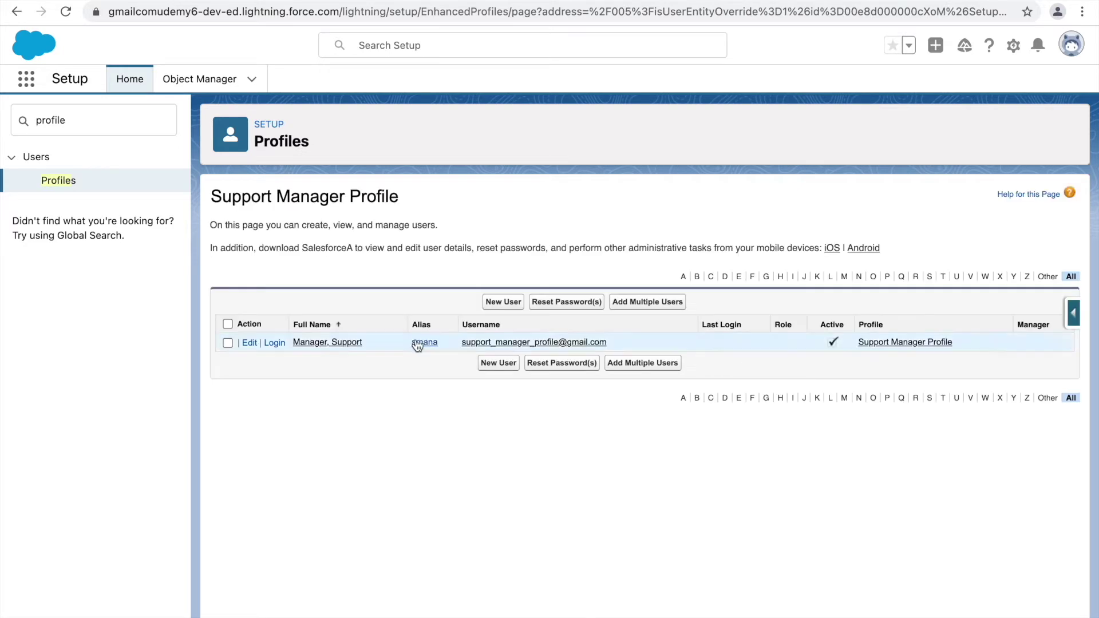
pyautogui.click(276, 344)
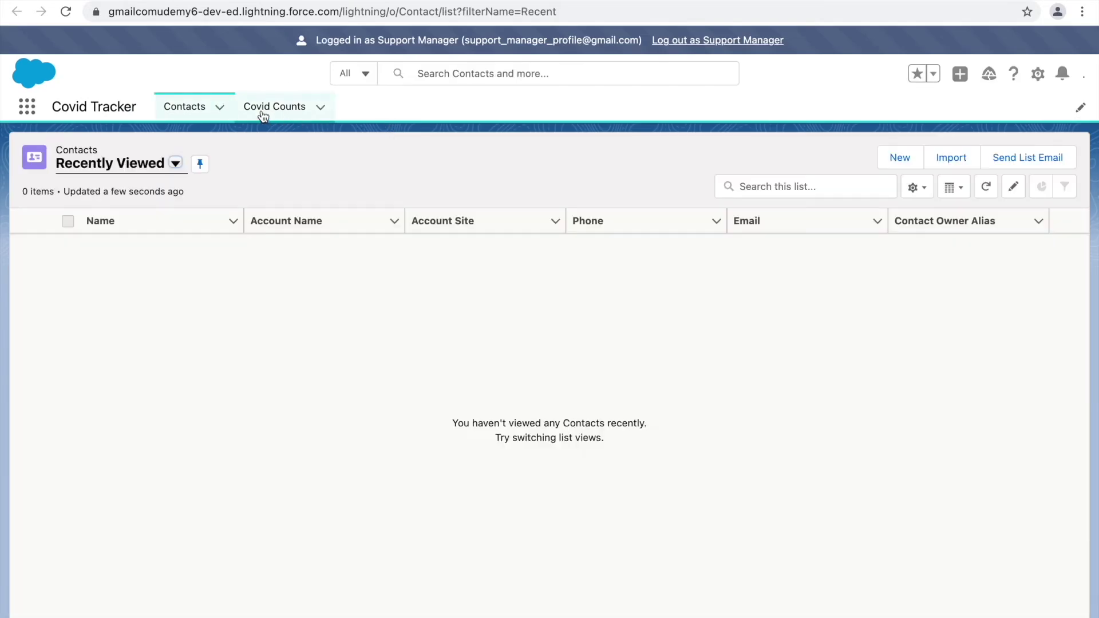
# Step: Check which Covid Counts list views are available to the Support Manager user, dismissing the pinned-lists tip
pyautogui.click(273, 113)
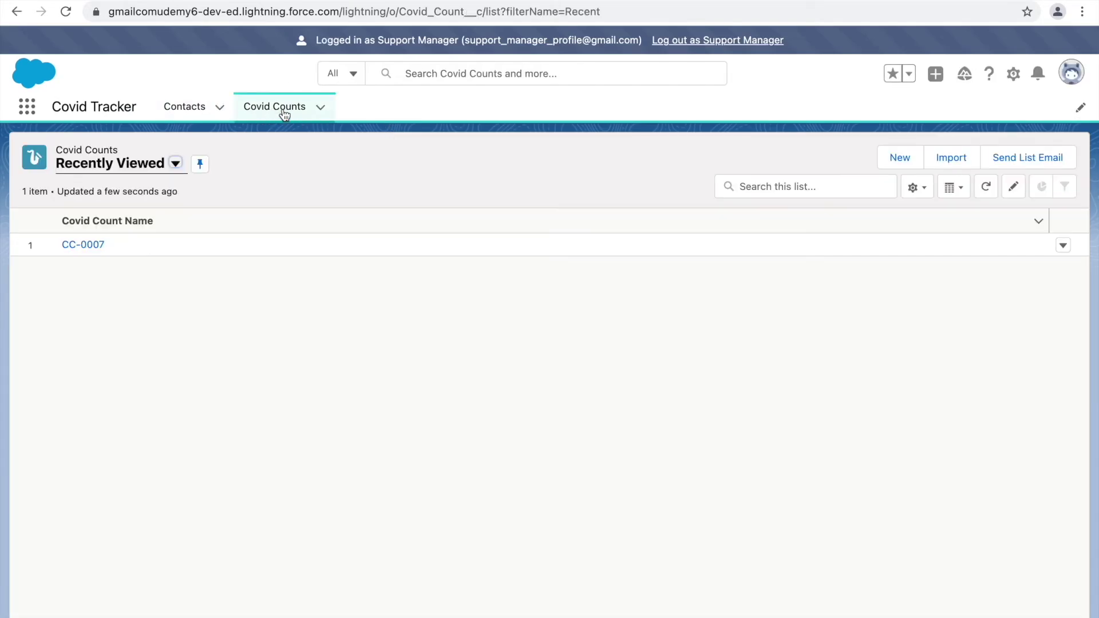
pyautogui.click(128, 167)
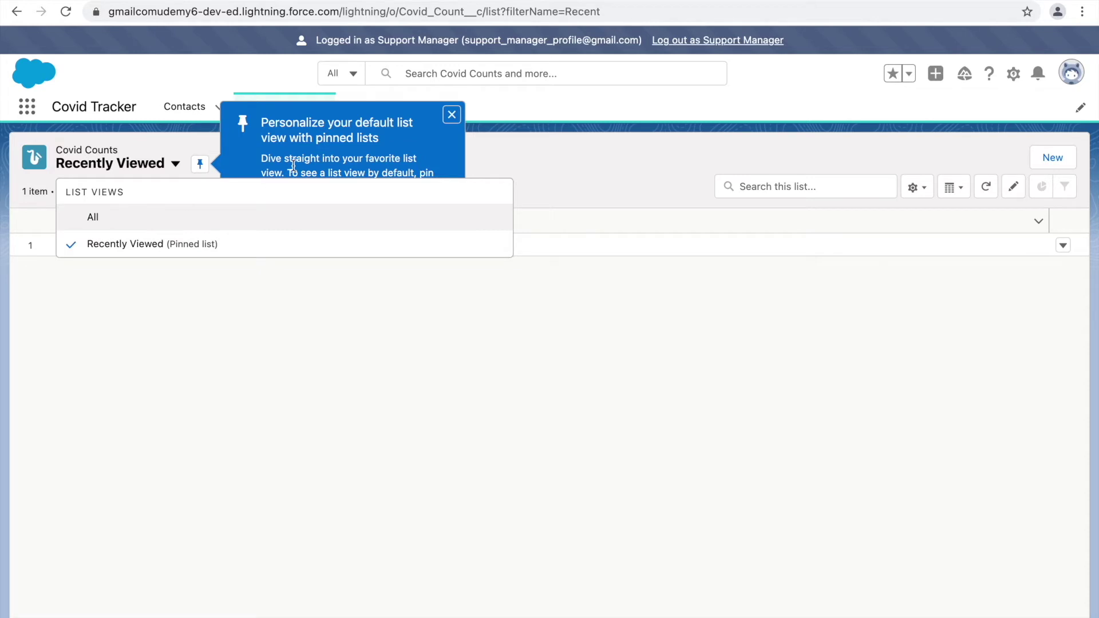
pyautogui.click(452, 115)
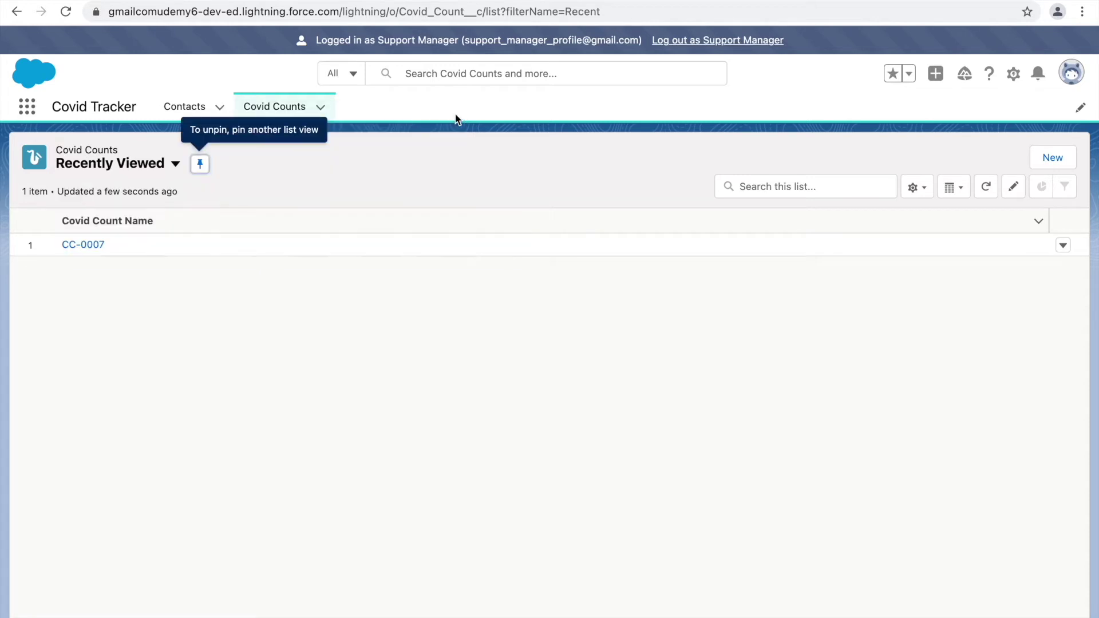
pyautogui.click(123, 167)
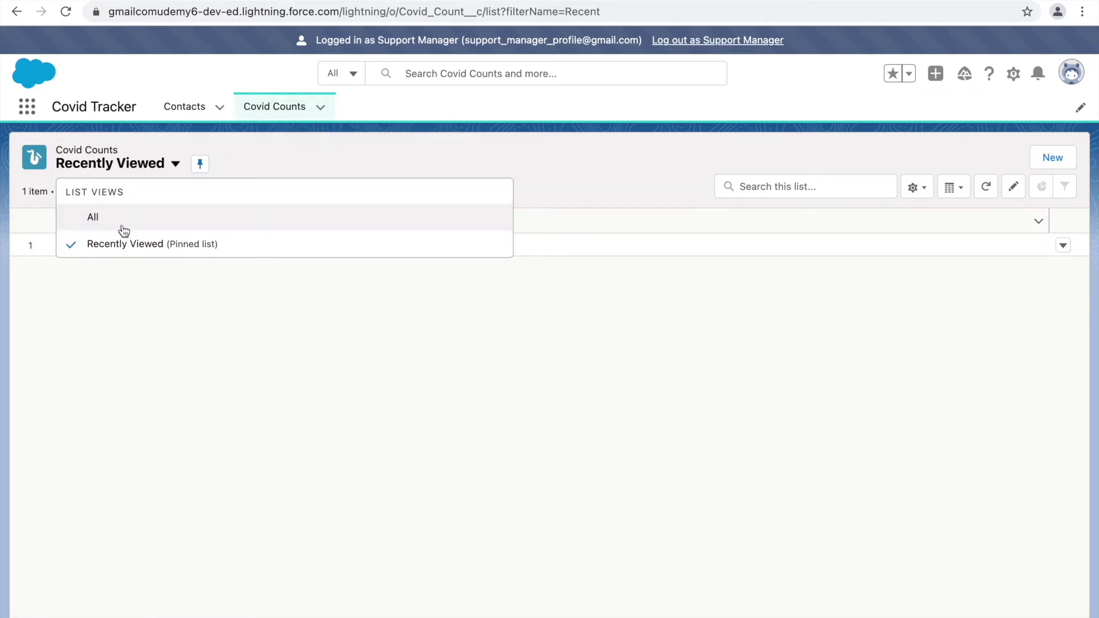
# Step: Log out as Support Manager, log back in with the saved administrator username, and return to the Covid Count Records For Administrators list view
pyautogui.click(706, 46)
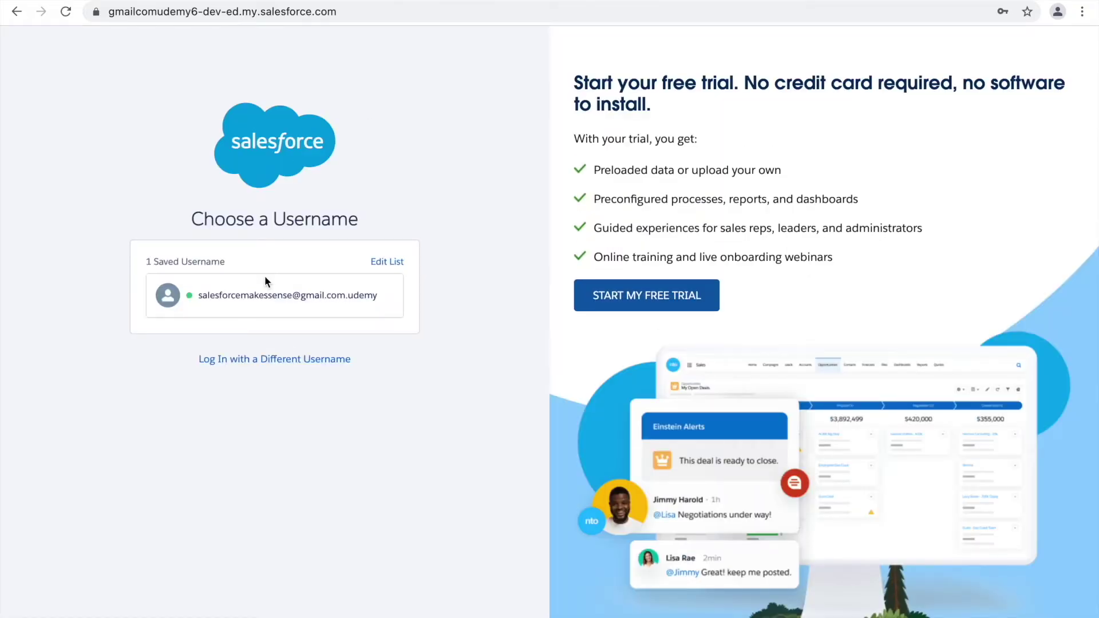
pyautogui.click(266, 293)
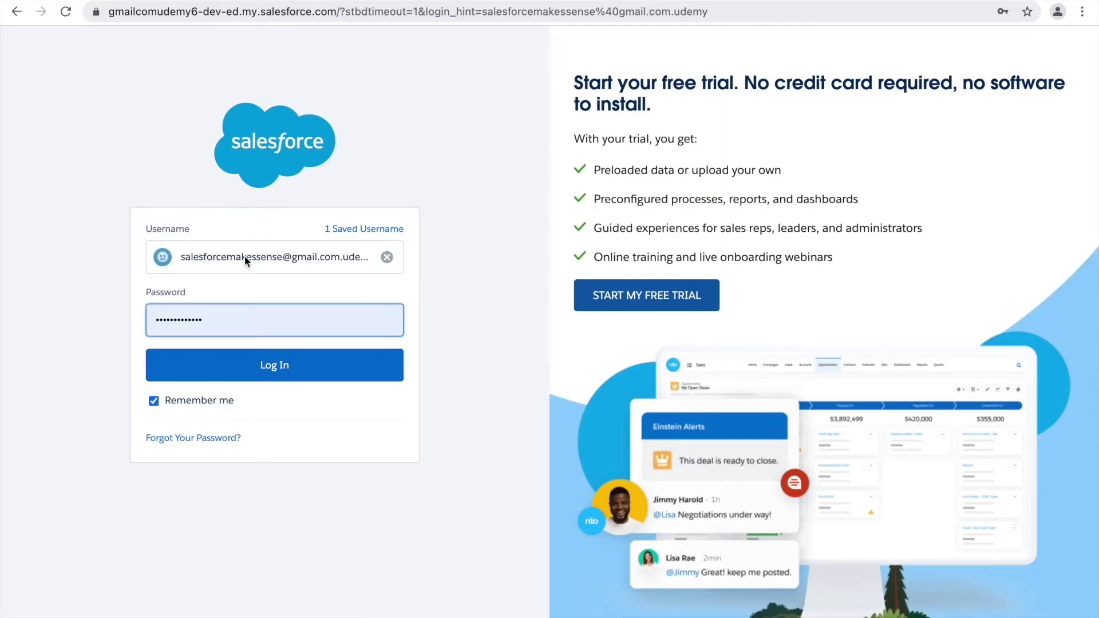
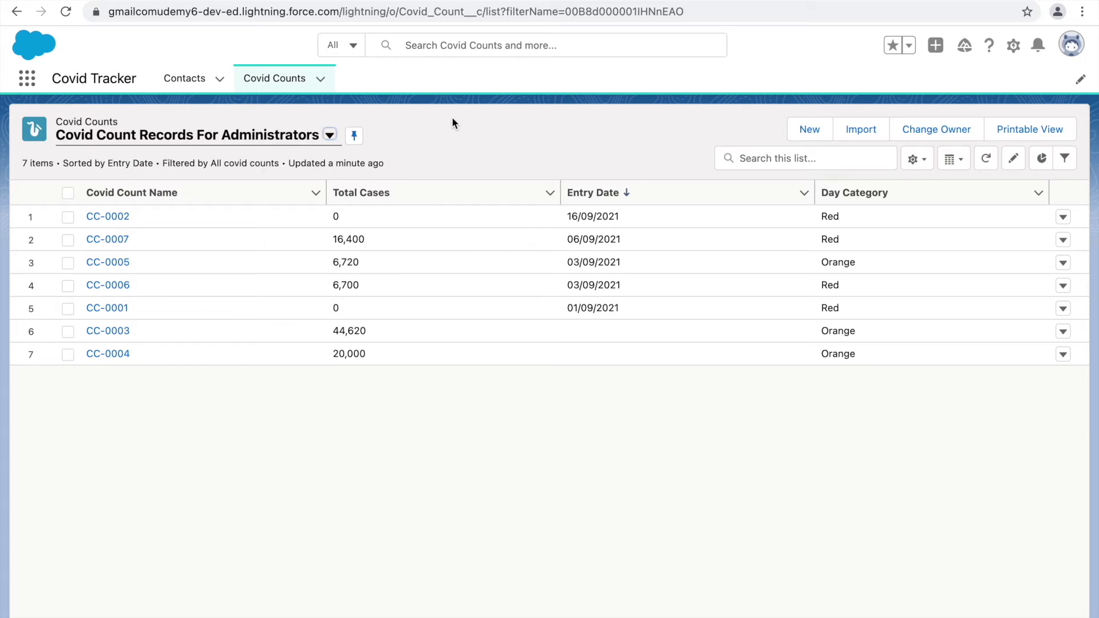
pyautogui.click(473, 147)
# Step: Start a new Covid Counts list view named Covid Count Records for Managers, with the API name Covid_Count_Records_for_Managers
pyautogui.click(915, 159)
pyautogui.click(841, 215)
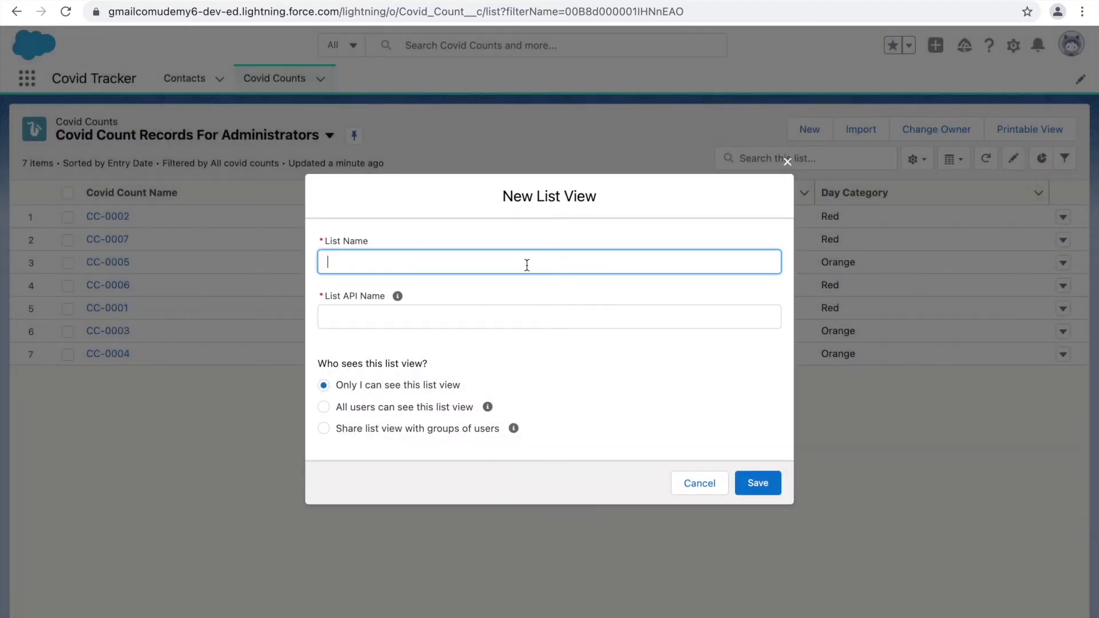
pyautogui.write('Covid Count Records for Manage')
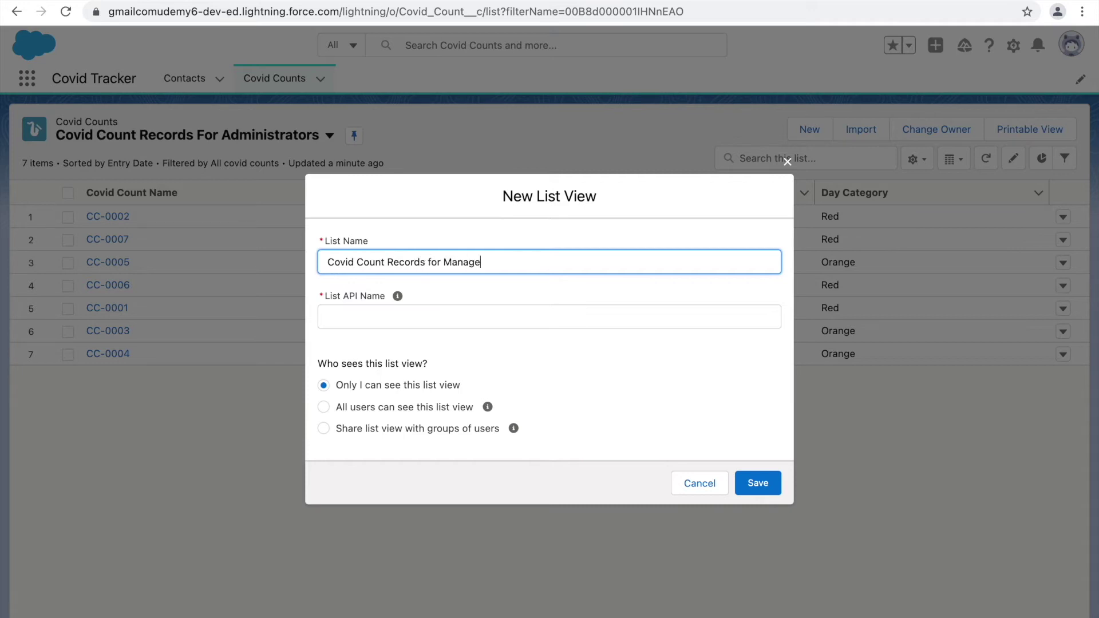
pyautogui.press('Tab')
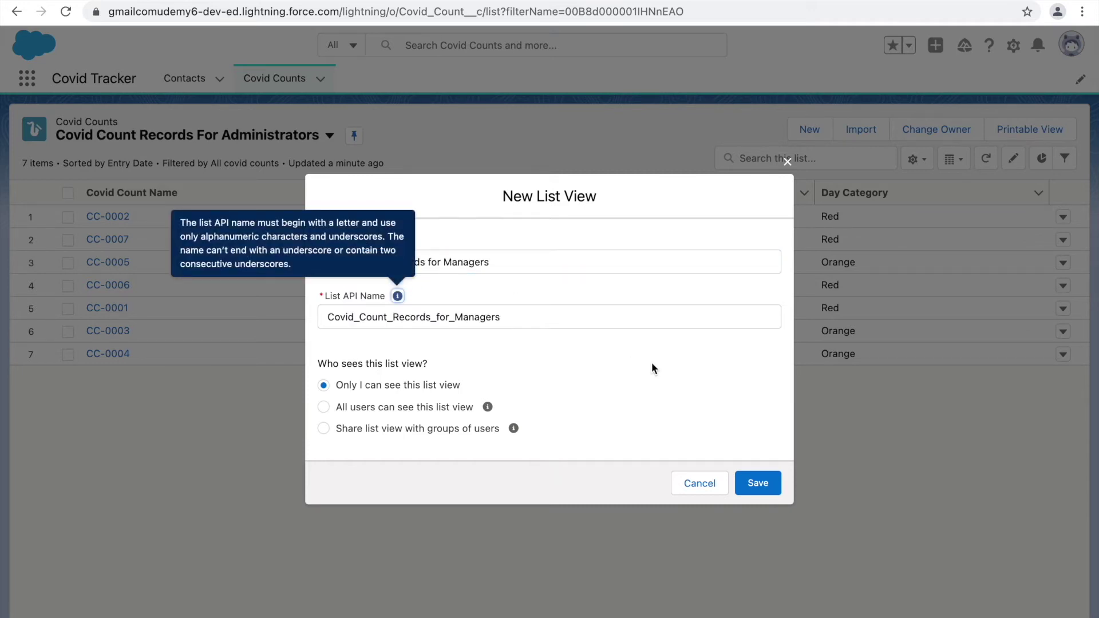
# Step: Set the new list view to be shared with groups of users and choose the CTO role
pyautogui.click(627, 394)
pyautogui.click(394, 429)
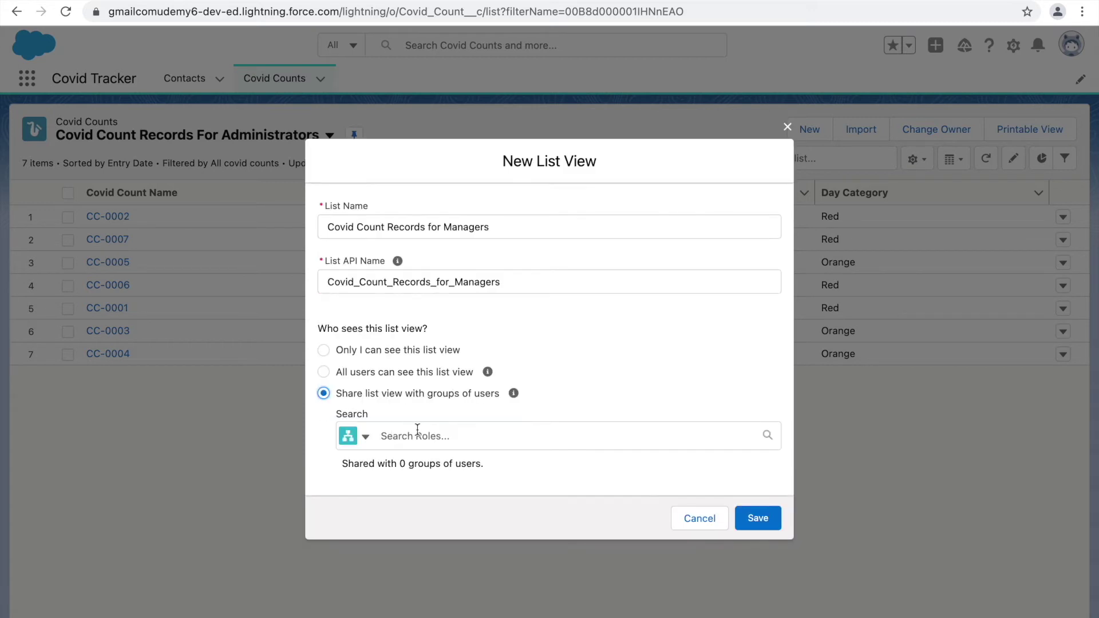
pyautogui.click(414, 436)
pyautogui.write('CTO')
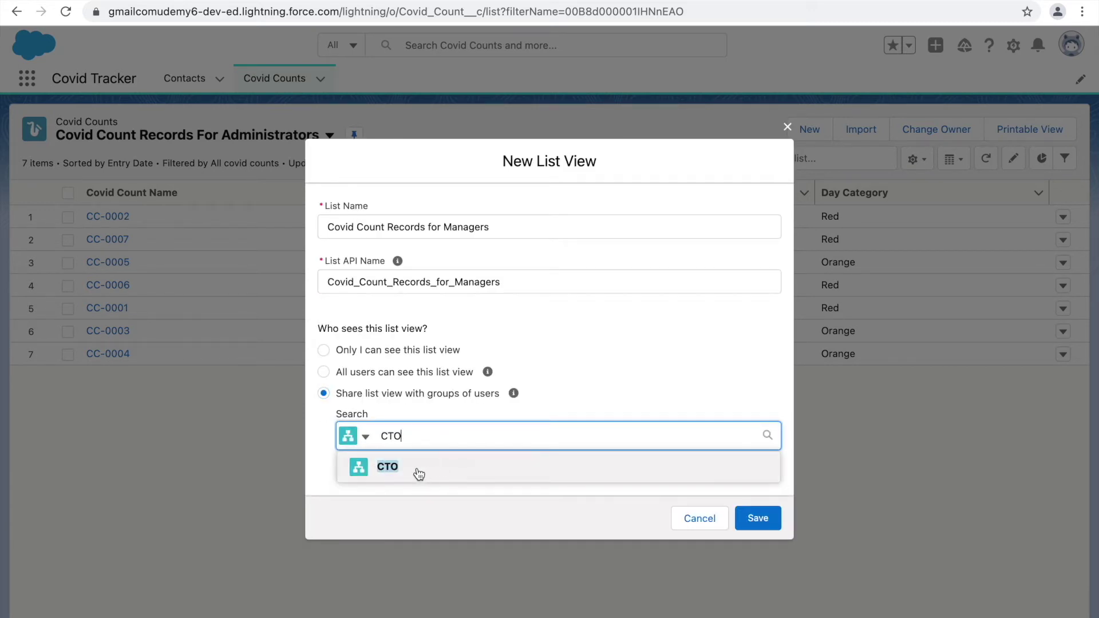
pyautogui.click(419, 472)
pyautogui.click(397, 448)
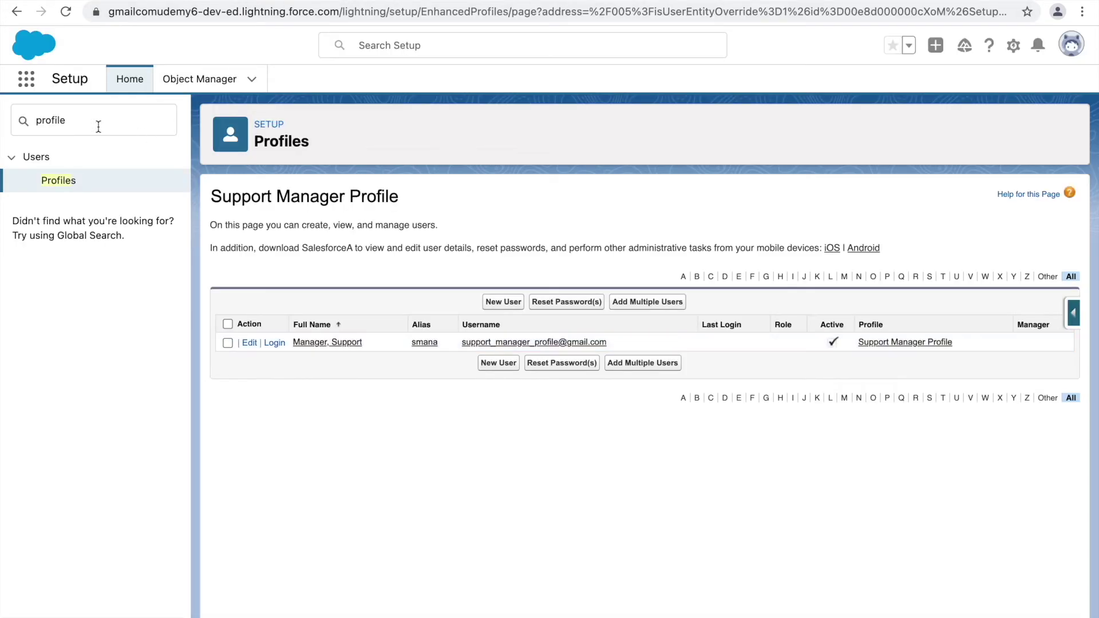
# Step: Open the role hierarchy in Setup and expand the roles under CEO
pyautogui.tripleClick(98, 126)
pyautogui.write('role')
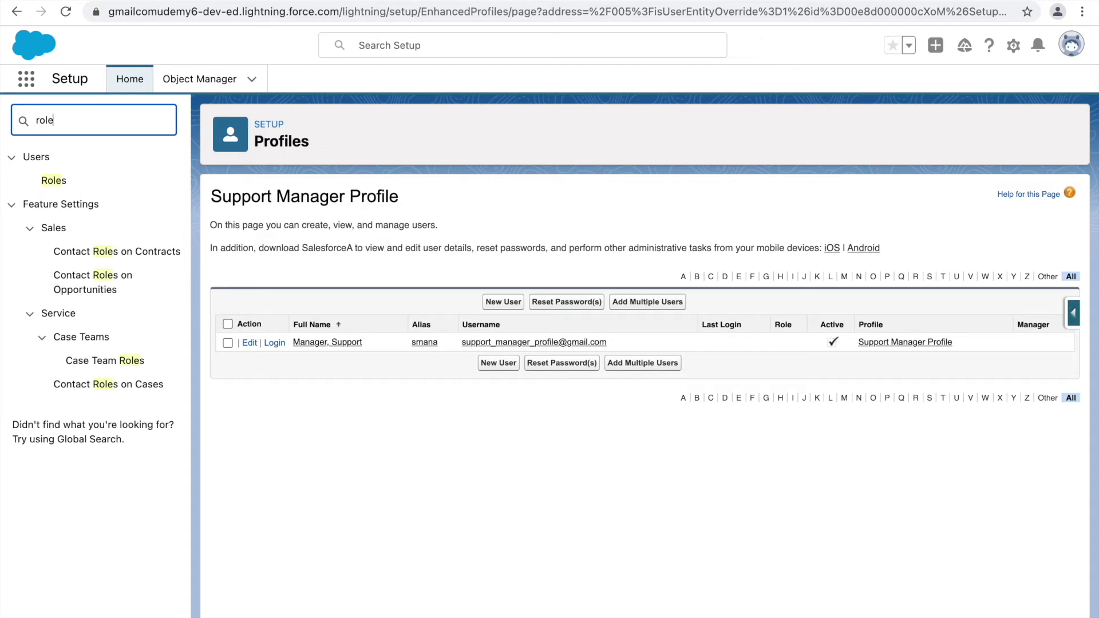
pyautogui.click(69, 182)
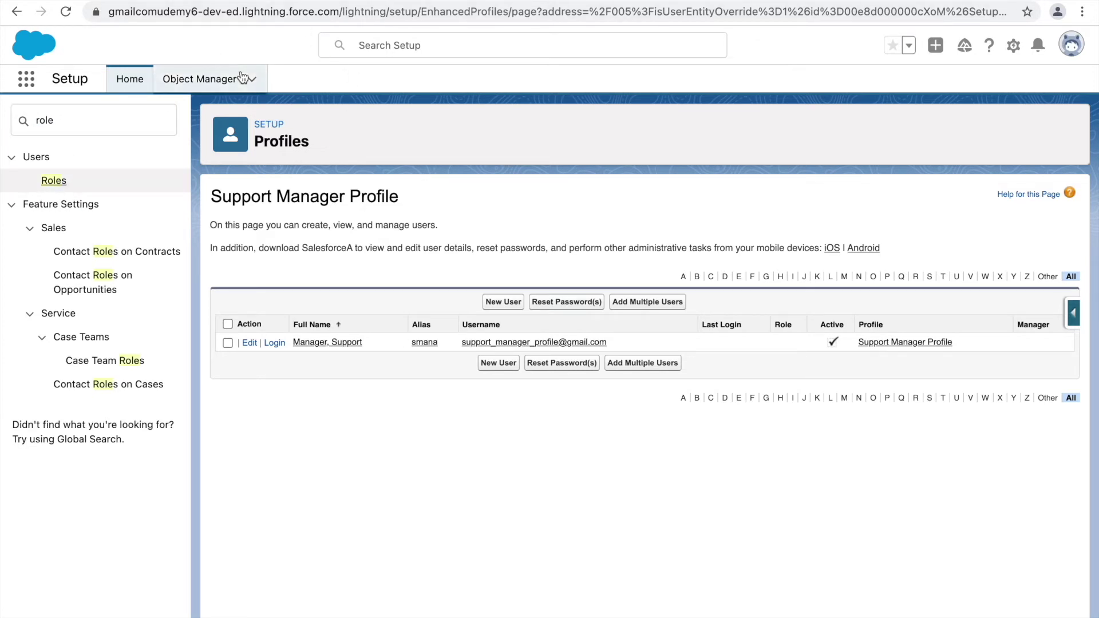
pyautogui.click(54, 183)
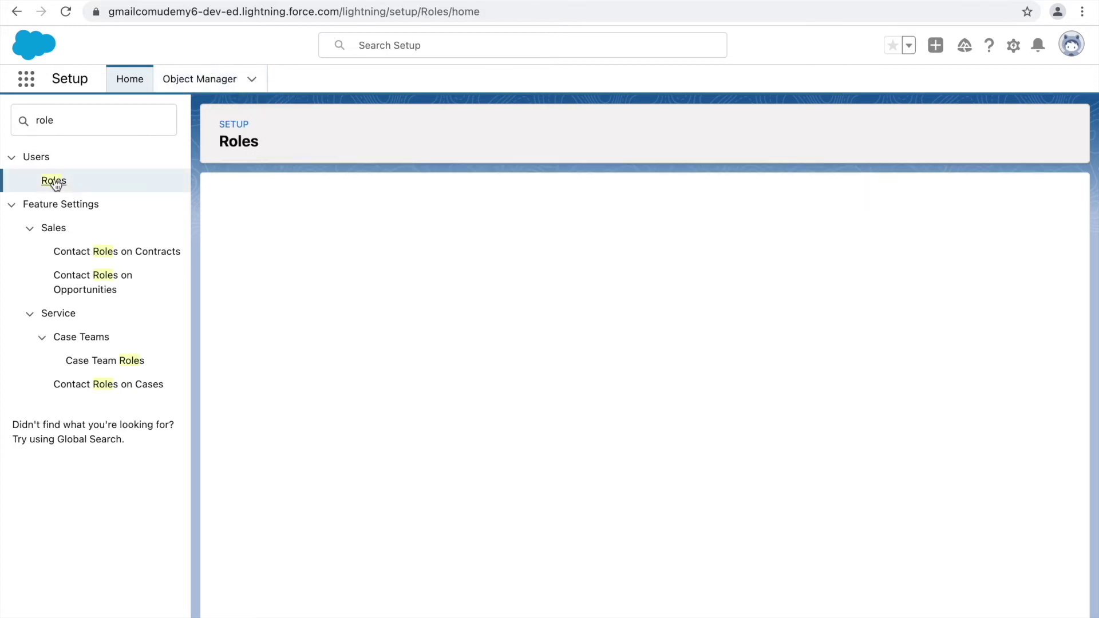
pyautogui.click(634, 497)
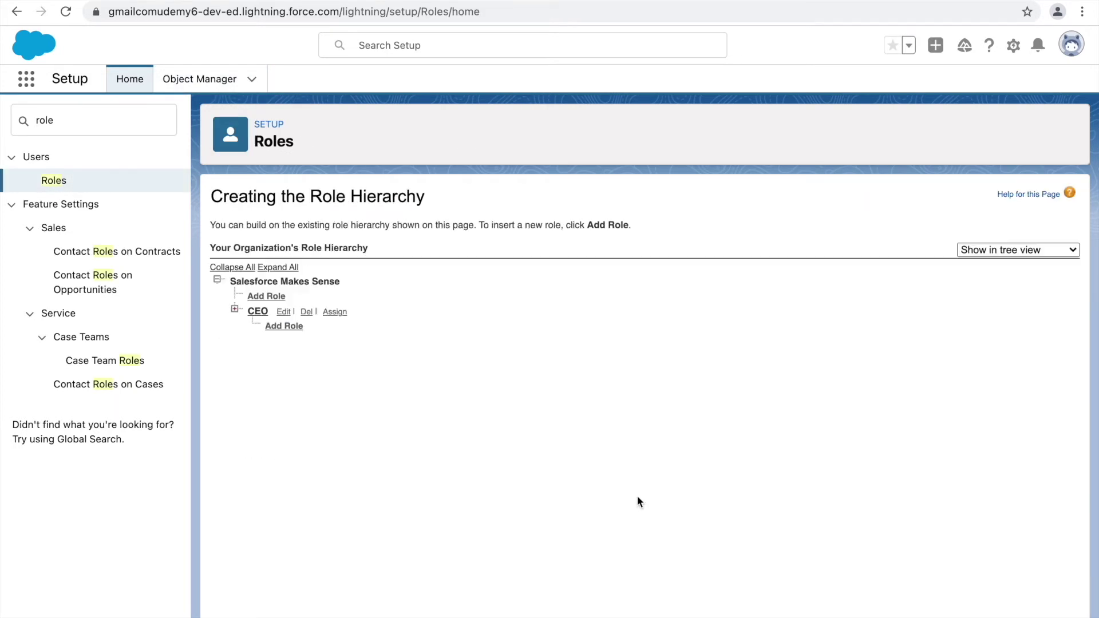
pyautogui.click(235, 310)
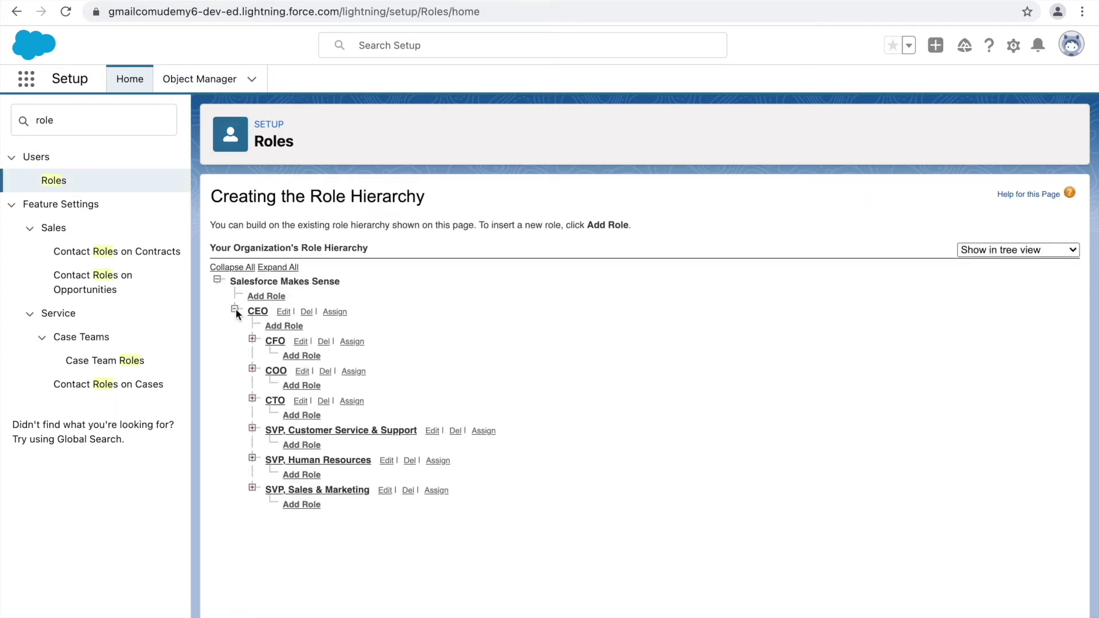
# Step: Add a role labelled Support Manager with the role name Support_Manager, reporting to CTO, and save it
pyautogui.click(298, 415)
pyautogui.write('Su')
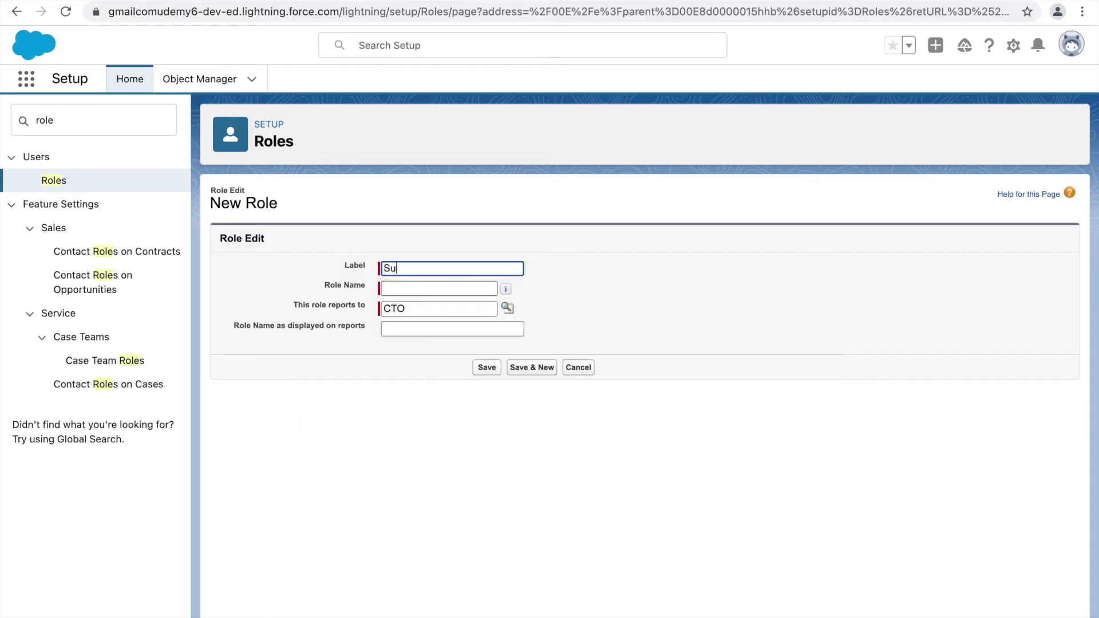
pyautogui.write('pport Manager')
pyautogui.press('Tab')
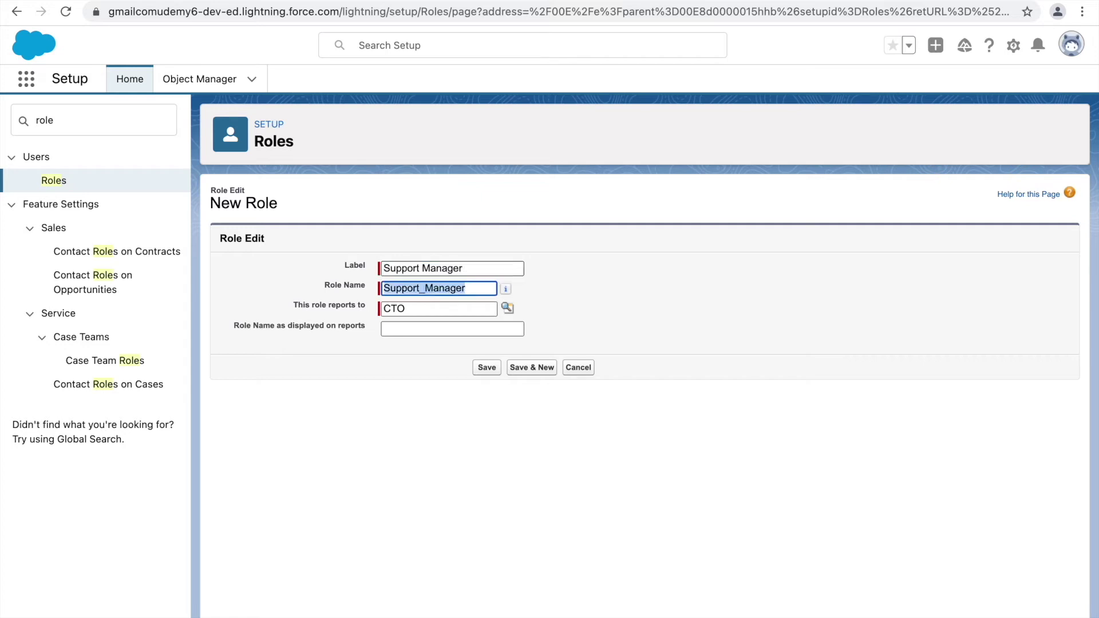
pyautogui.press('Tab')
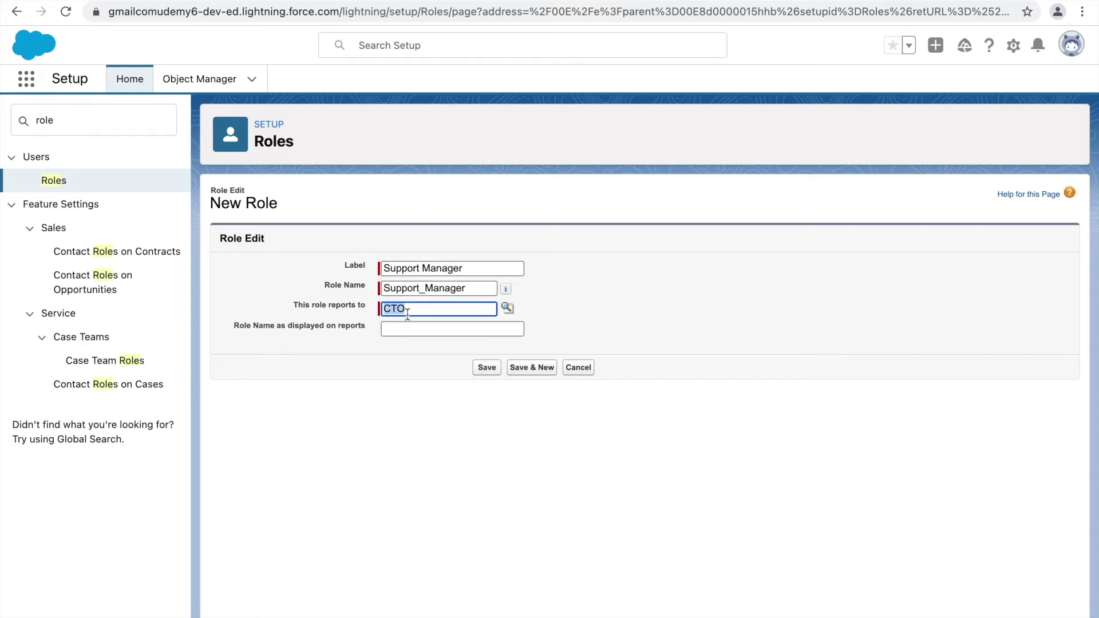
pyautogui.click(491, 367)
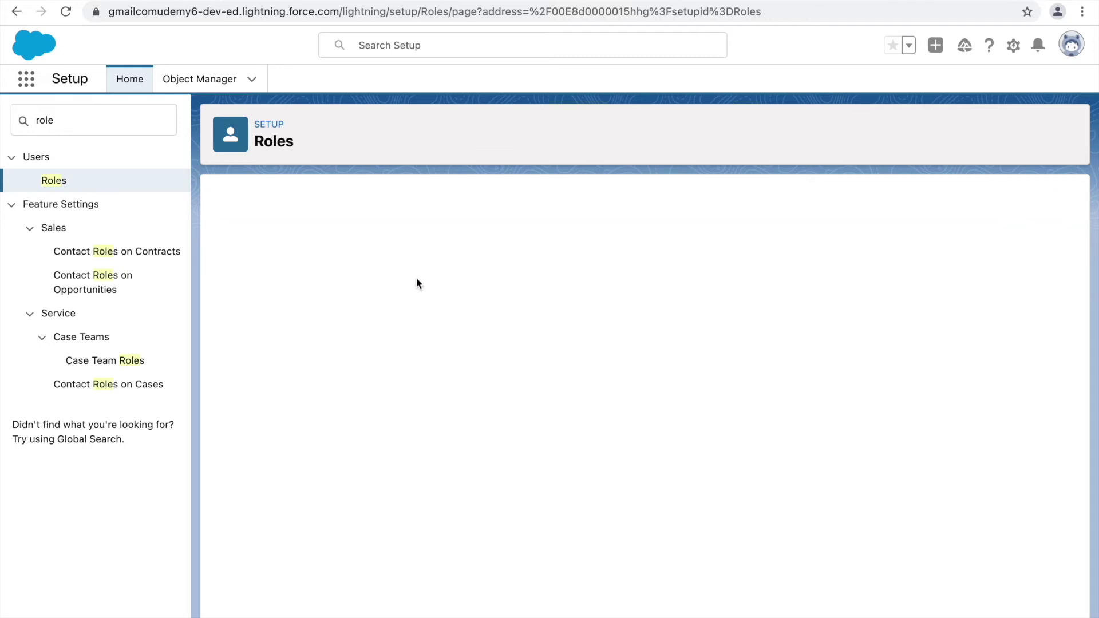
# Step: Assign the Support Manager user, found among all users, to the Support Manager role and save the assignment
pyautogui.click(518, 432)
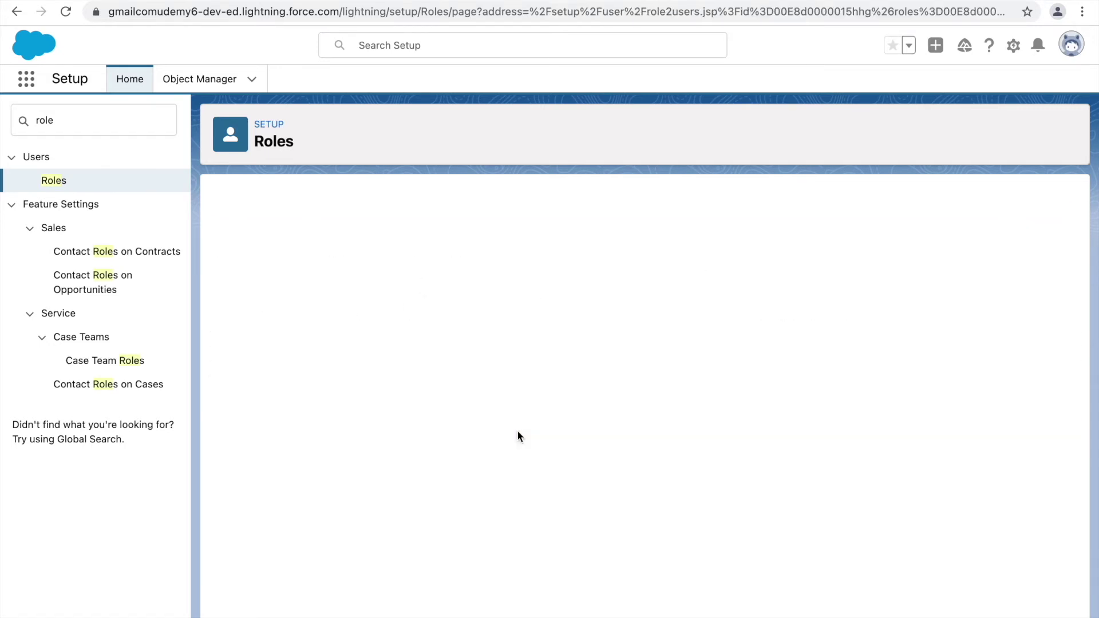
pyautogui.click(266, 386)
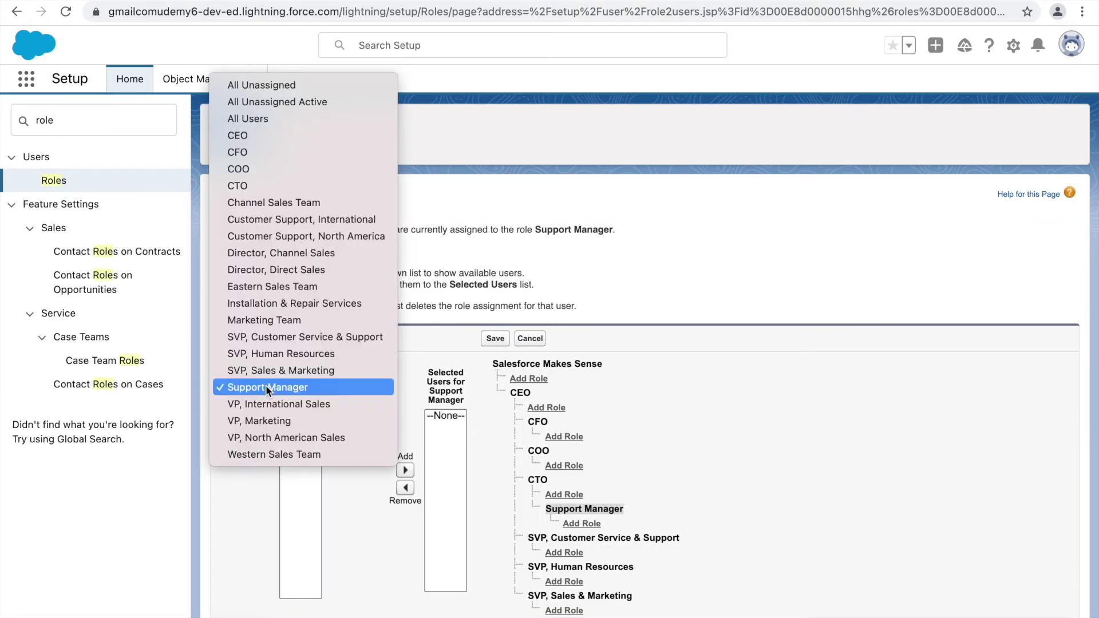
pyautogui.click(252, 119)
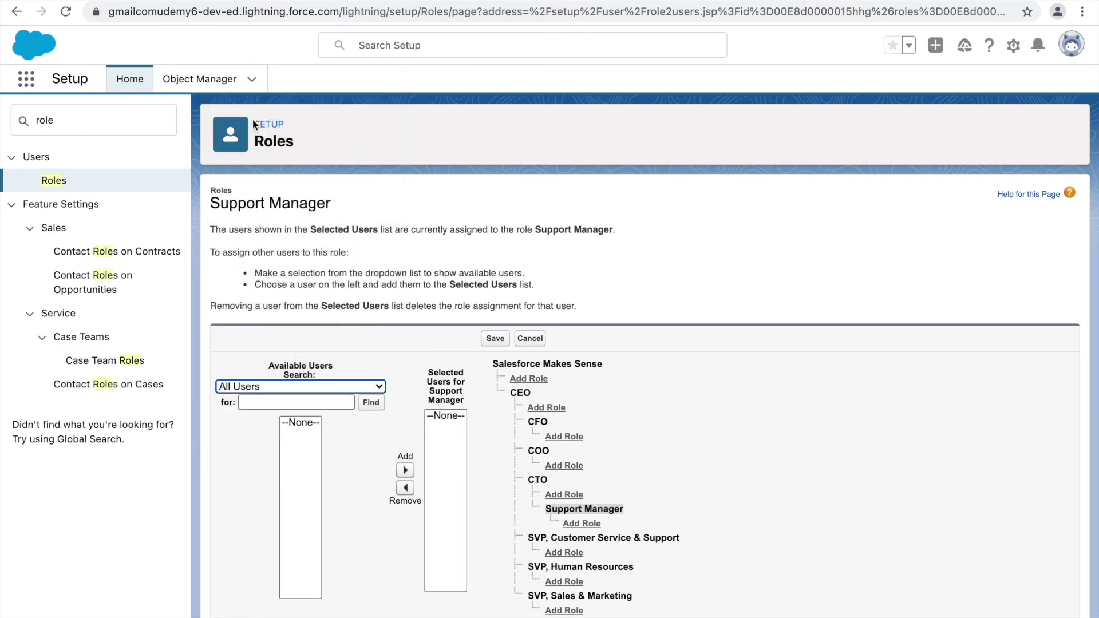
pyautogui.click(275, 463)
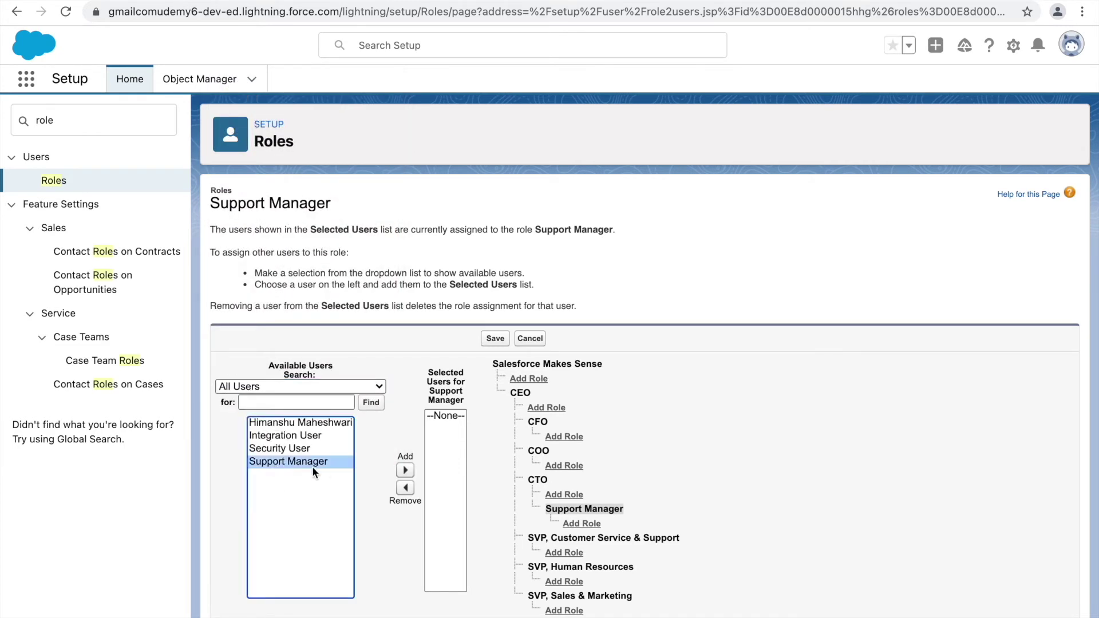
pyautogui.click(405, 471)
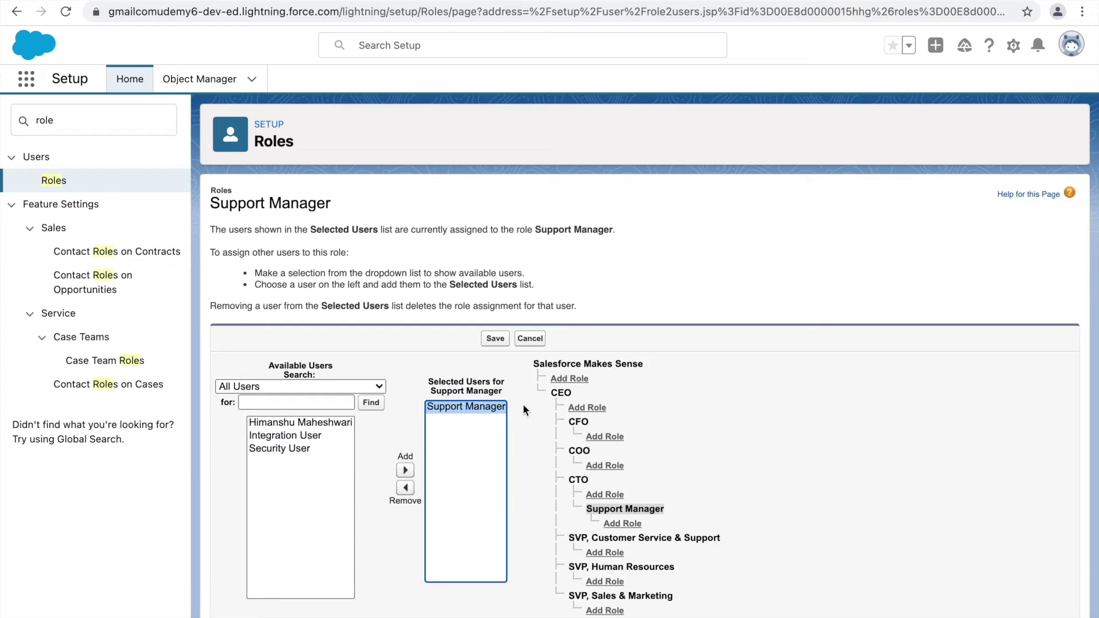
pyautogui.click(497, 341)
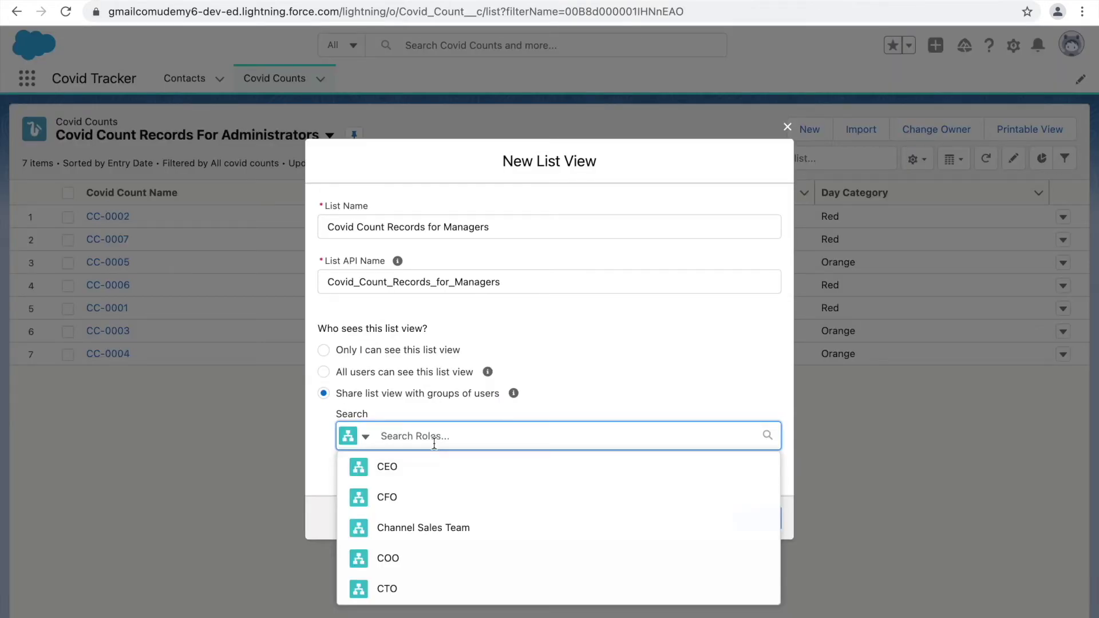
# Step: Discard the unfinished list view and check the sharing settings of the Covid Count Records For Administrators list view
pyautogui.click(606, 409)
pyautogui.click(697, 519)
pyautogui.click(915, 158)
pyautogui.click(828, 293)
pyautogui.click(438, 363)
pyautogui.click(225, 413)
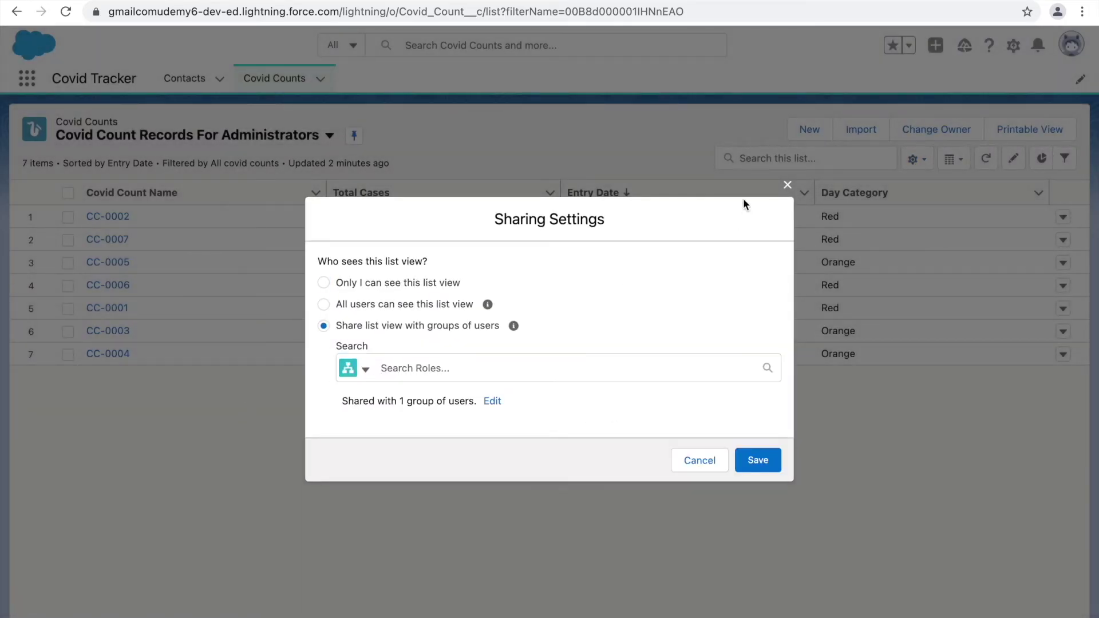
pyautogui.click(787, 185)
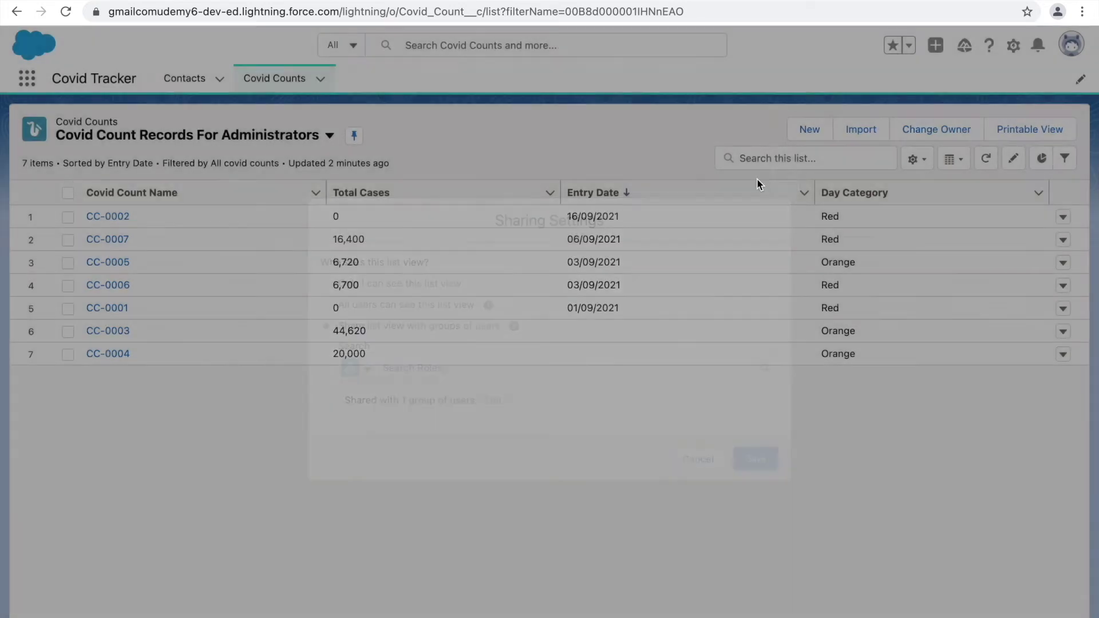
pyautogui.click(282, 136)
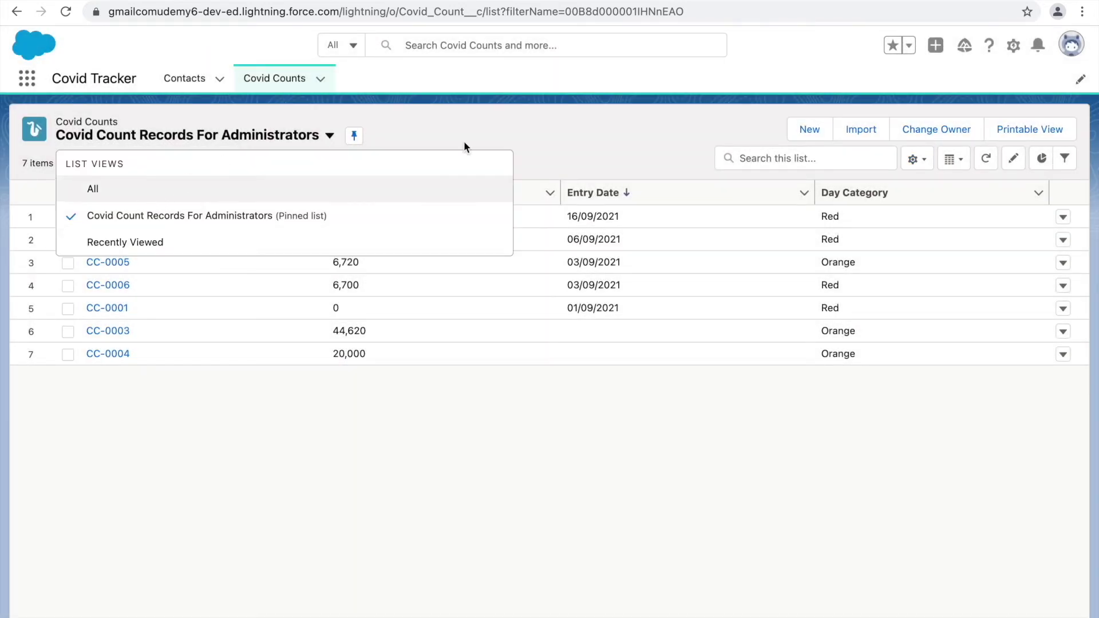
pyautogui.click(580, 125)
# Step: Start a new Covid Counts list view named Covid Count for Managers, with the API name Covid_Count_for_Managers
pyautogui.click(916, 159)
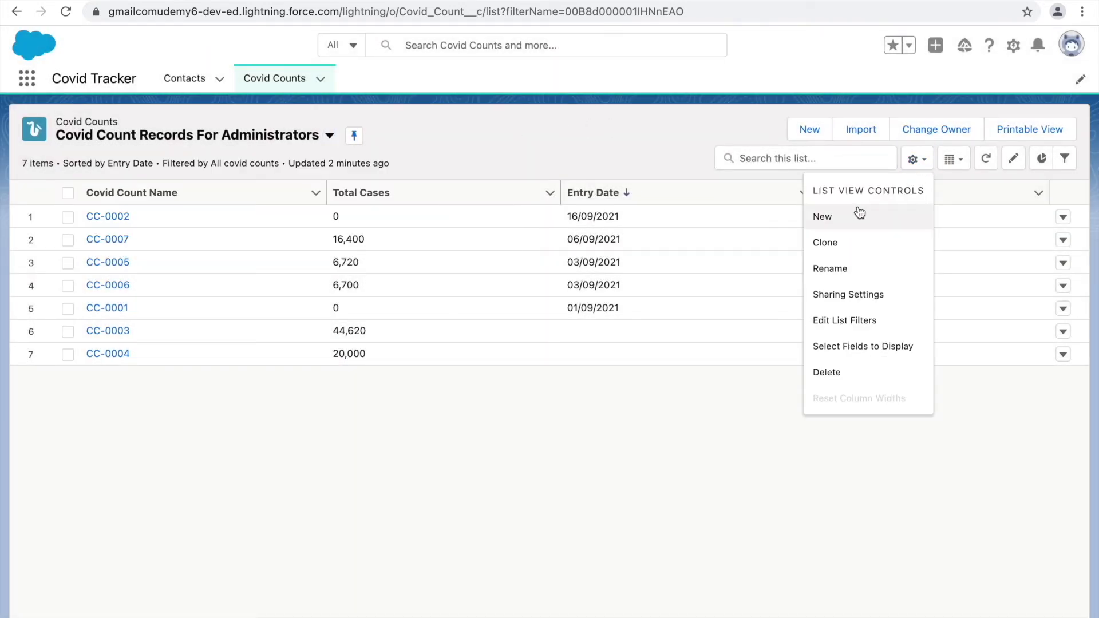
pyautogui.click(840, 222)
pyautogui.write('C')
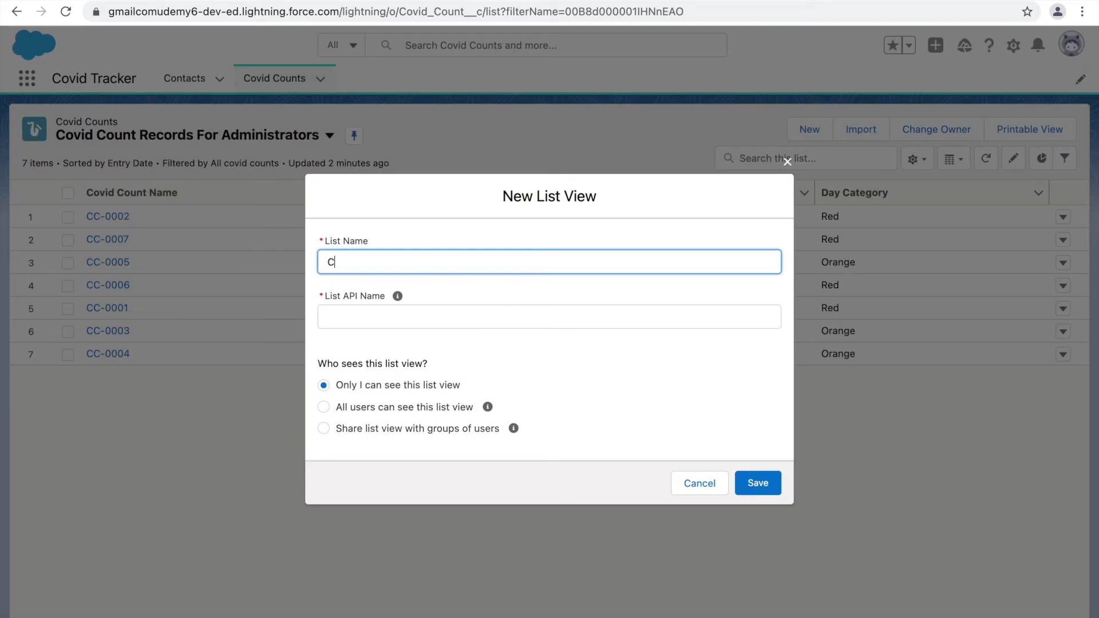
pyautogui.write('ovid Count for Managers')
pyautogui.press('Tab')
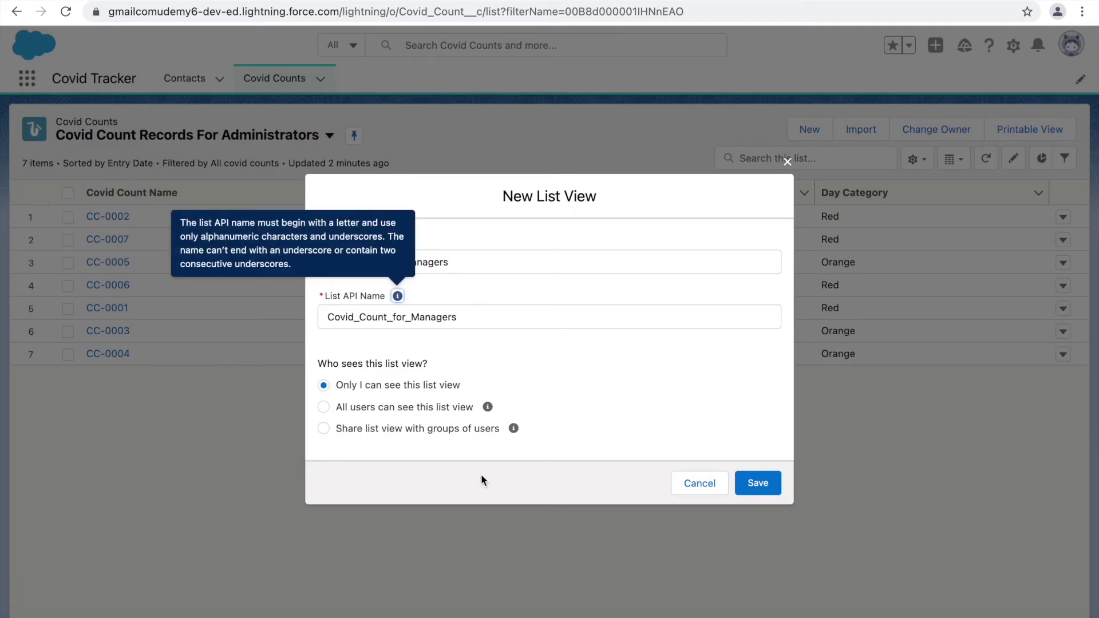
# Step: Share the new list view with groups of users, choosing the Support Manager role, and save it
pyautogui.click(417, 426)
pyautogui.click(449, 441)
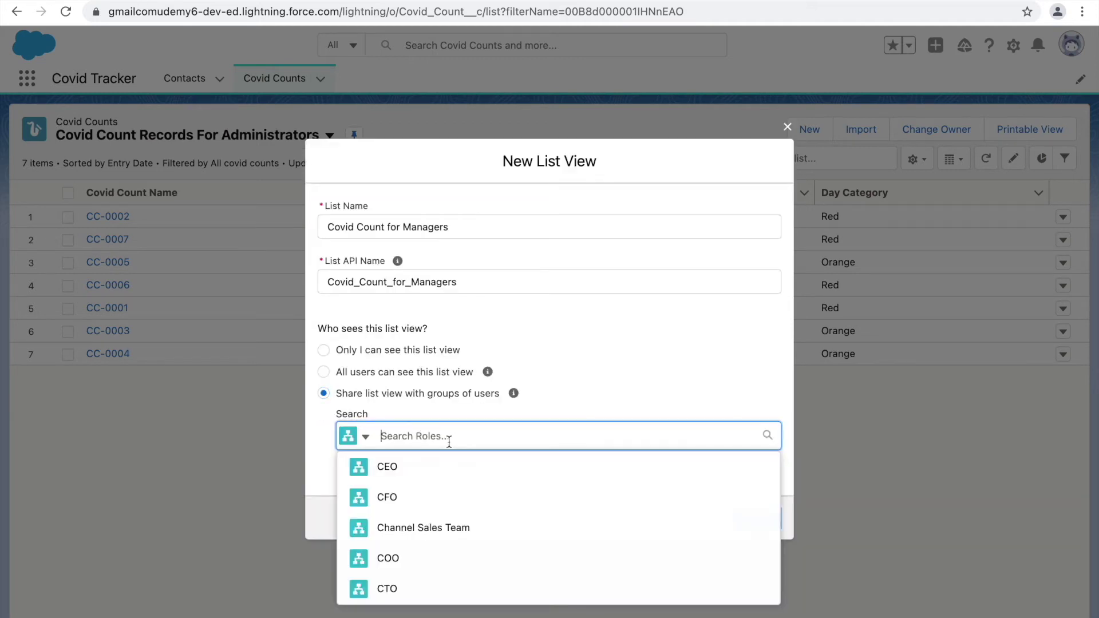
pyautogui.write('Suppo')
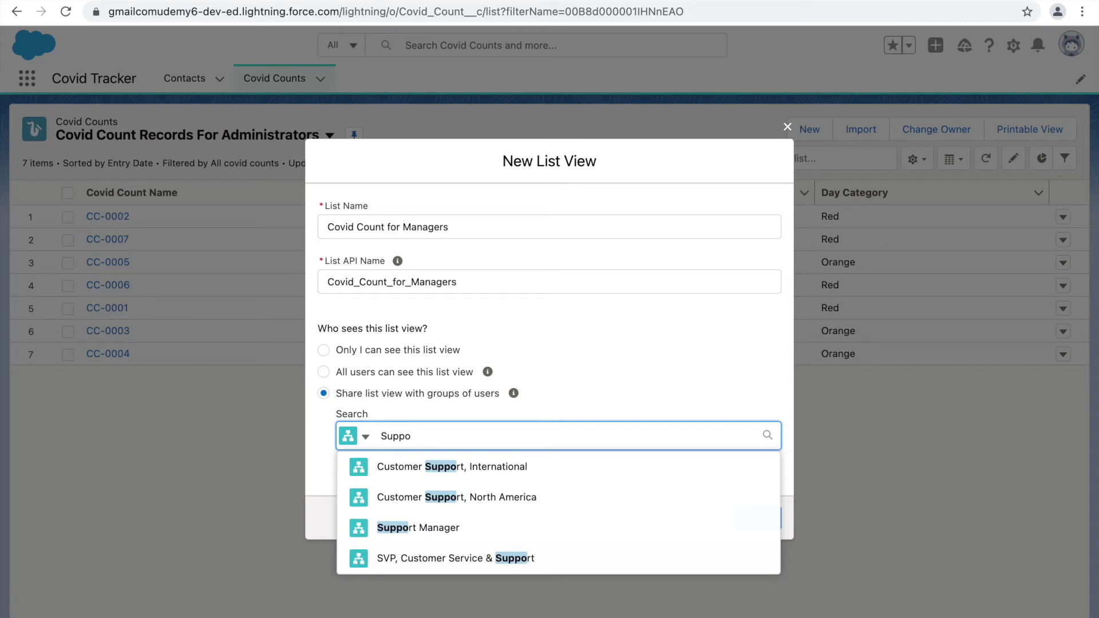
pyautogui.click(404, 529)
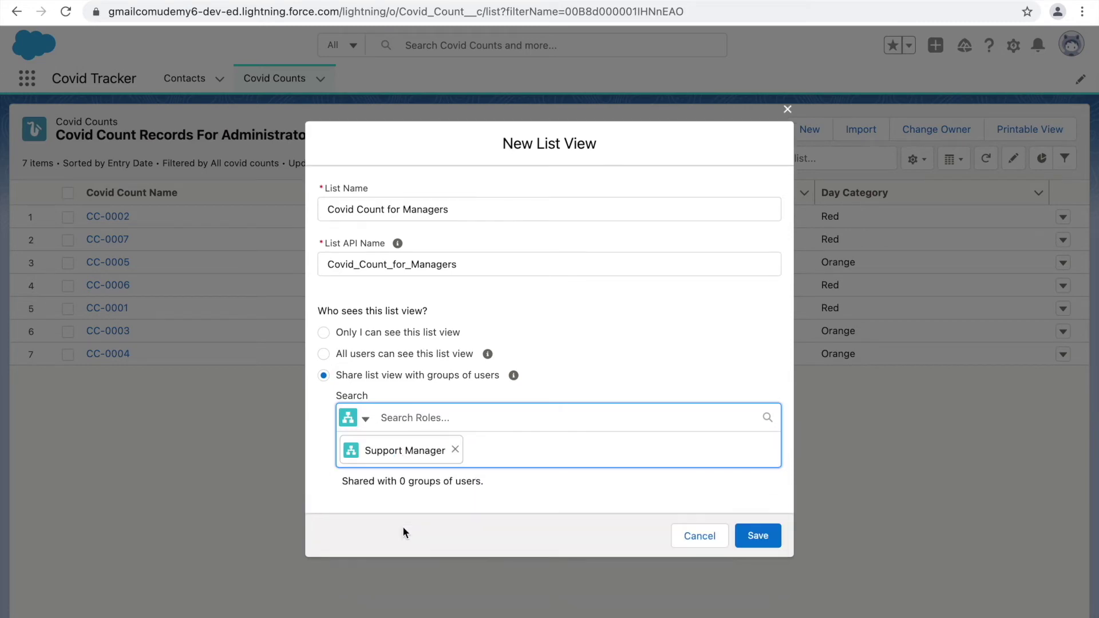
pyautogui.click(757, 536)
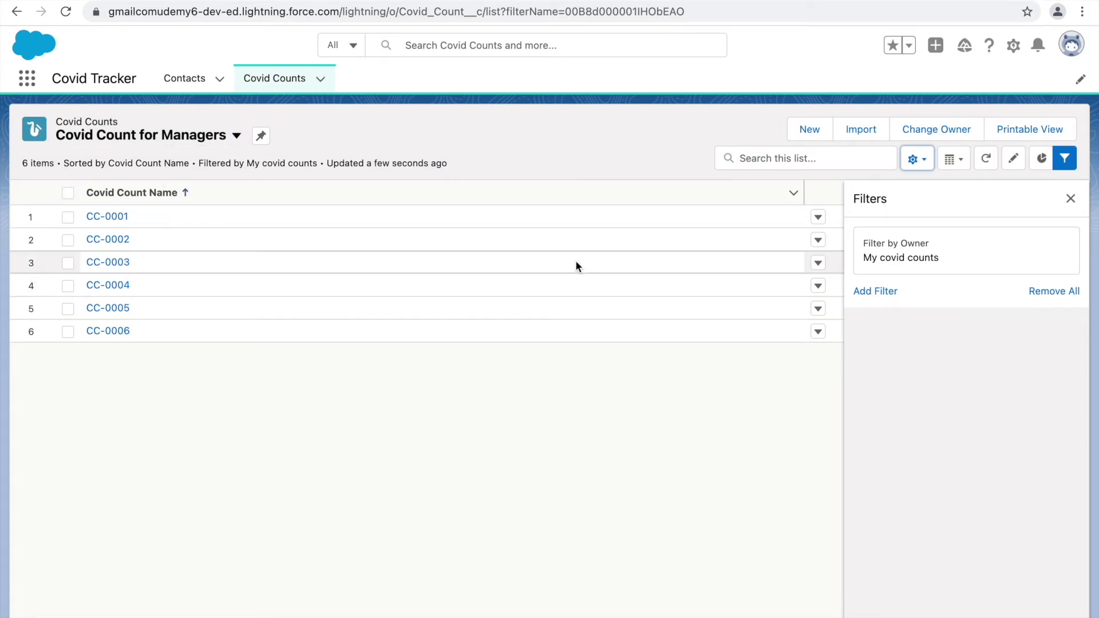
# Step: Examine which Covid Counts list views are available to the current user
pyautogui.click(189, 139)
pyautogui.click(399, 122)
pyautogui.click(206, 140)
pyautogui.click(356, 125)
pyautogui.click(227, 140)
pyautogui.click(338, 126)
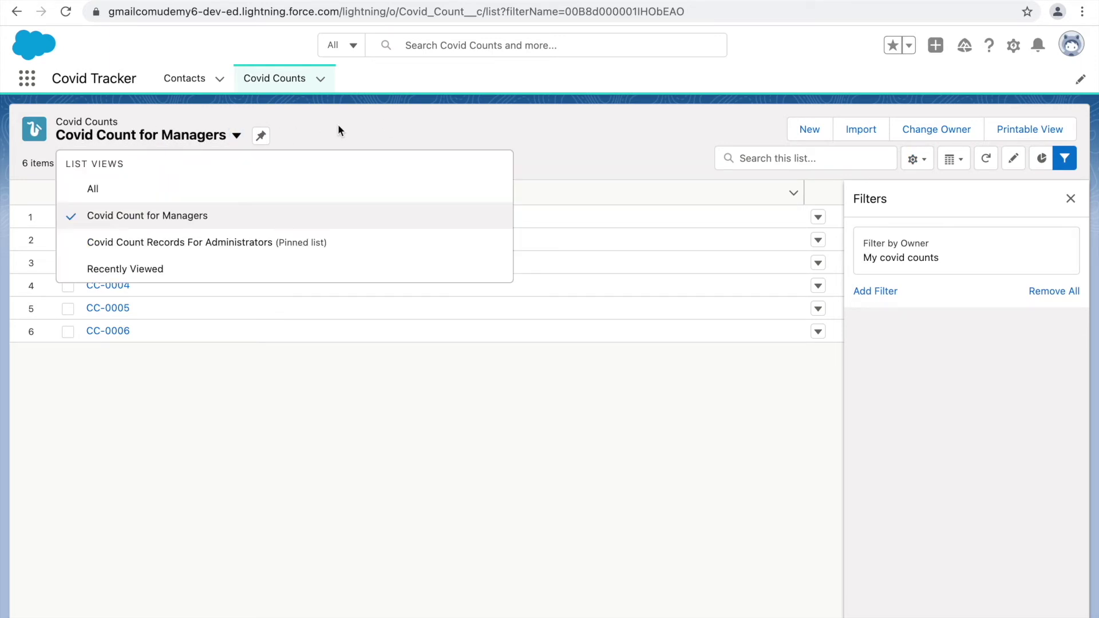
pyautogui.click(1072, 46)
pyautogui.click(755, 76)
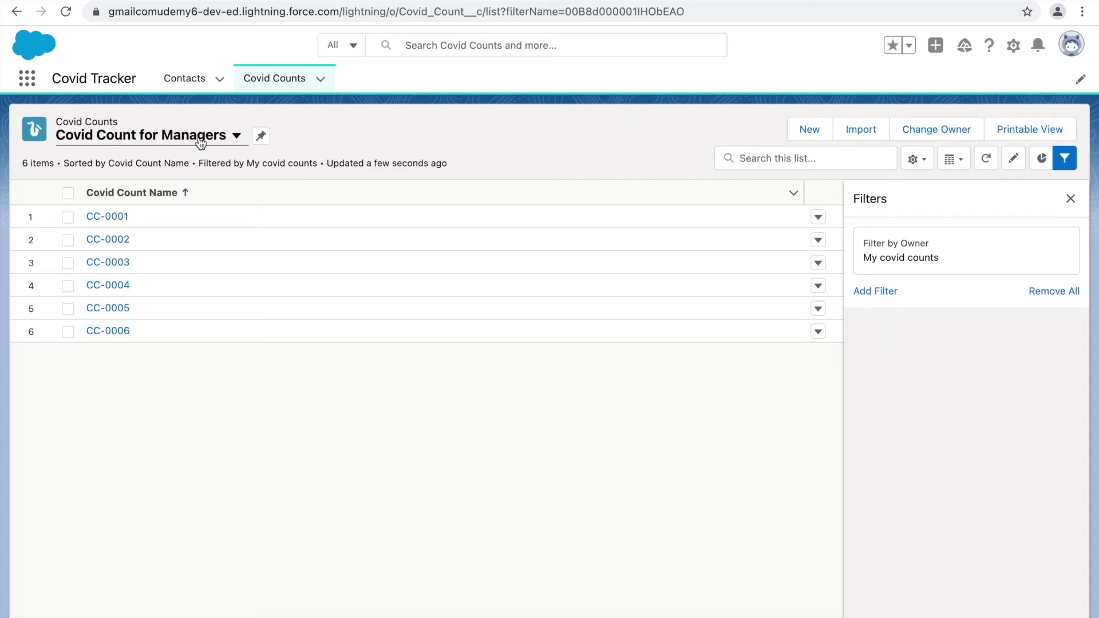
pyautogui.click(236, 137)
pyautogui.click(632, 136)
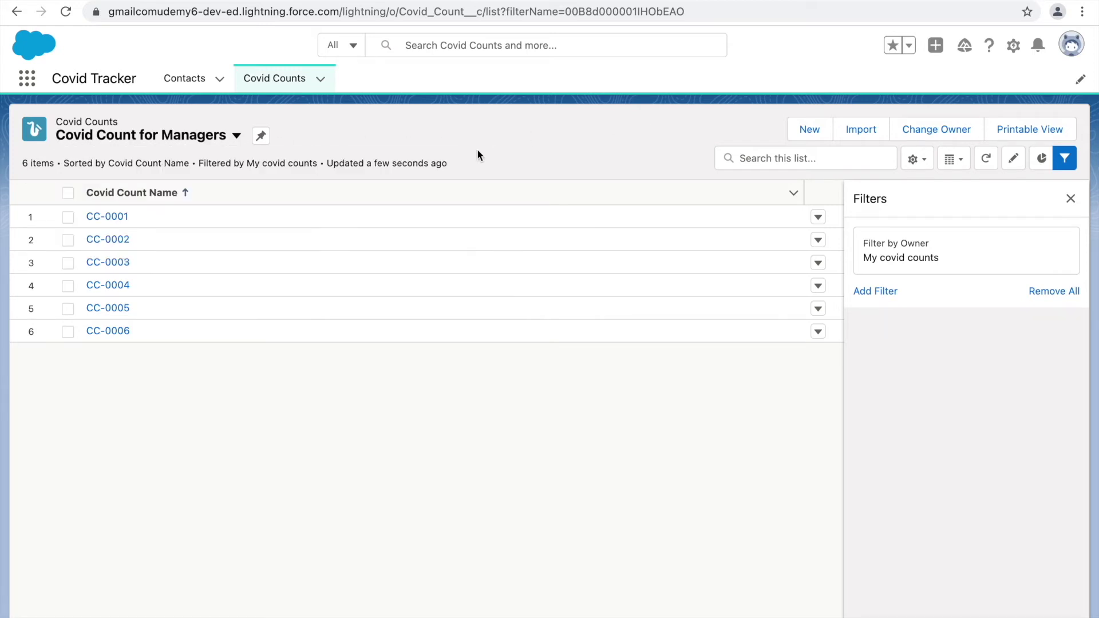
pyautogui.click(229, 137)
pyautogui.click(597, 142)
pyautogui.click(157, 145)
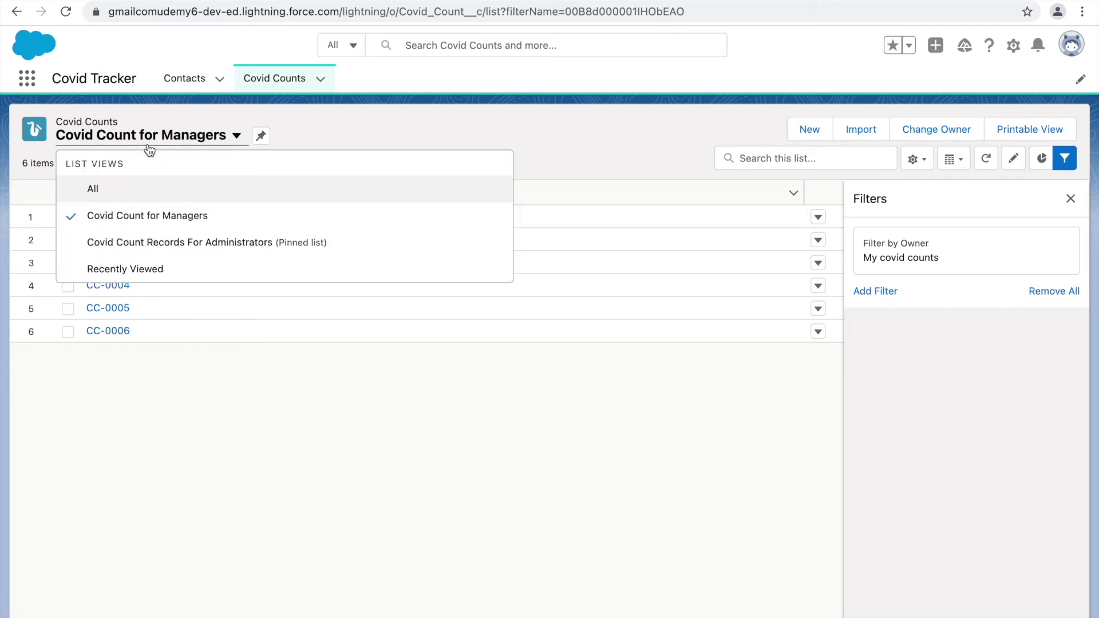
pyautogui.click(452, 127)
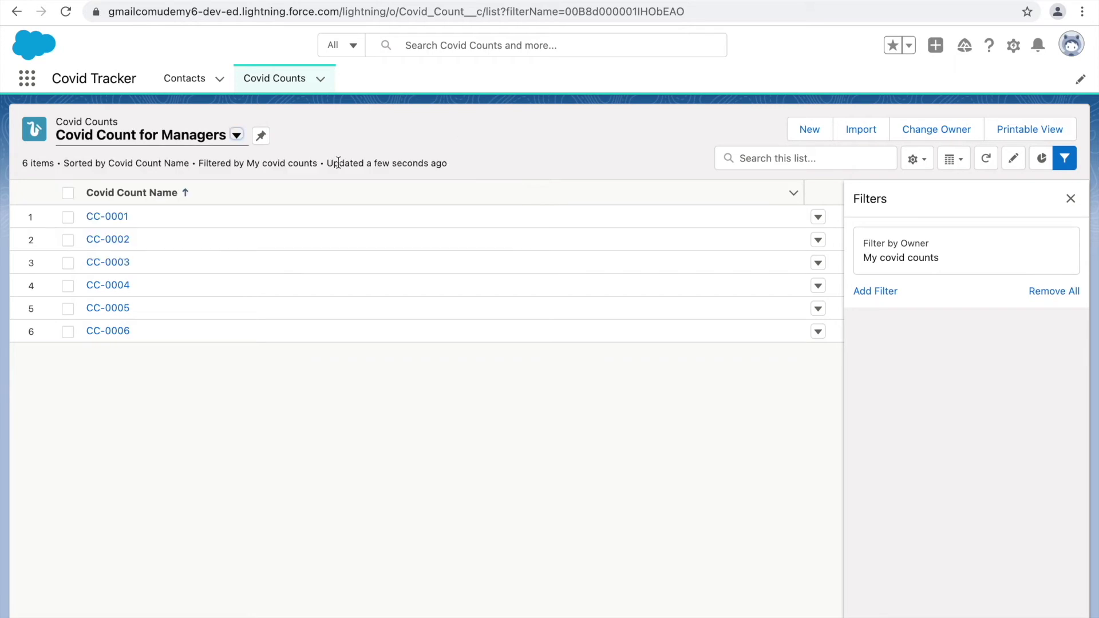
# Step: Add Active Cases, Day Category and Entry Date to the visible fields of the Covid Count for Managers list view
pyautogui.click(917, 159)
pyautogui.click(824, 345)
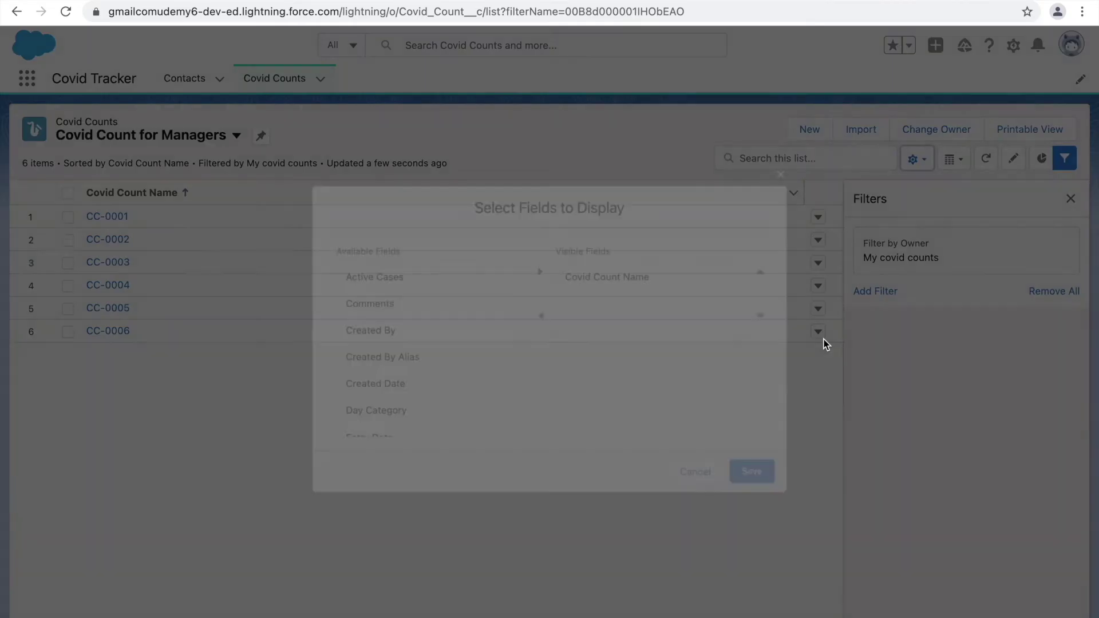
pyautogui.click(540, 270)
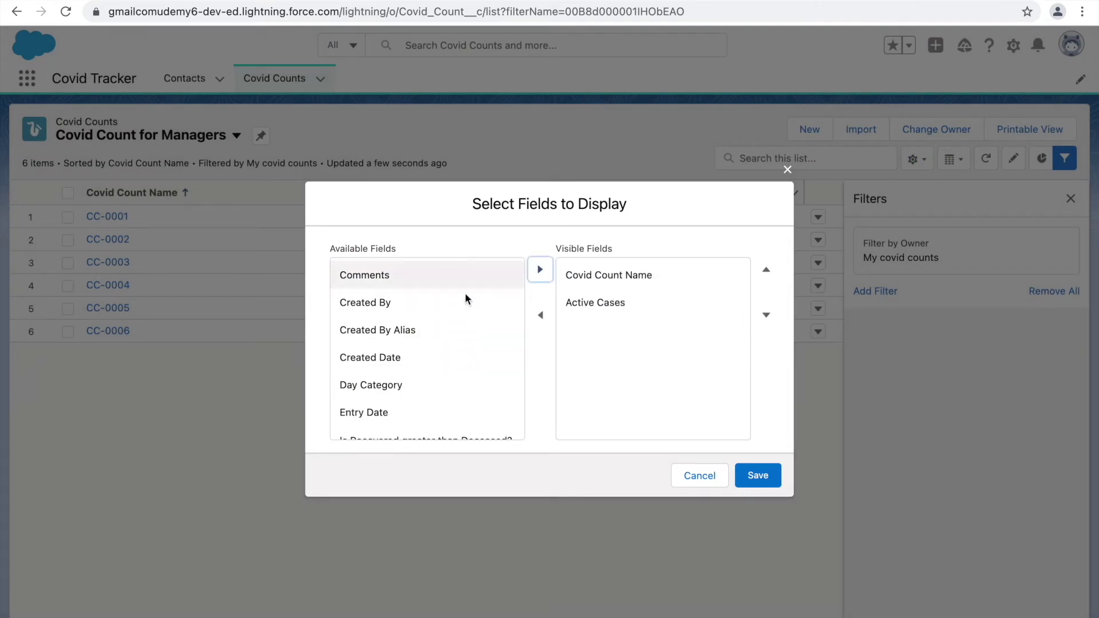
pyautogui.click(376, 361)
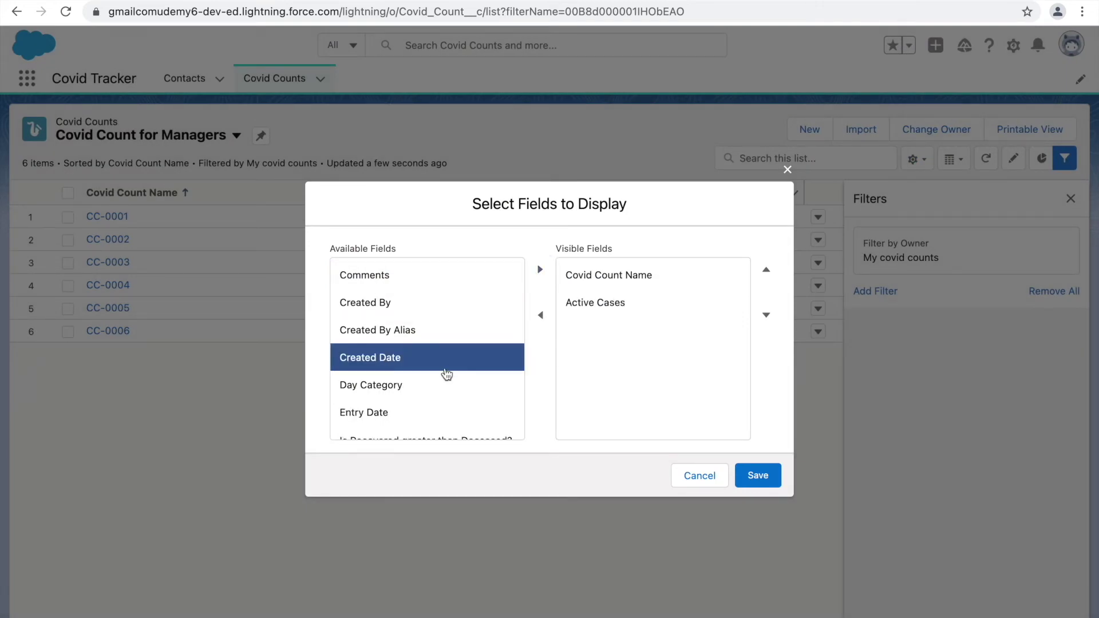
pyautogui.click(429, 384)
pyautogui.click(540, 274)
pyautogui.click(405, 385)
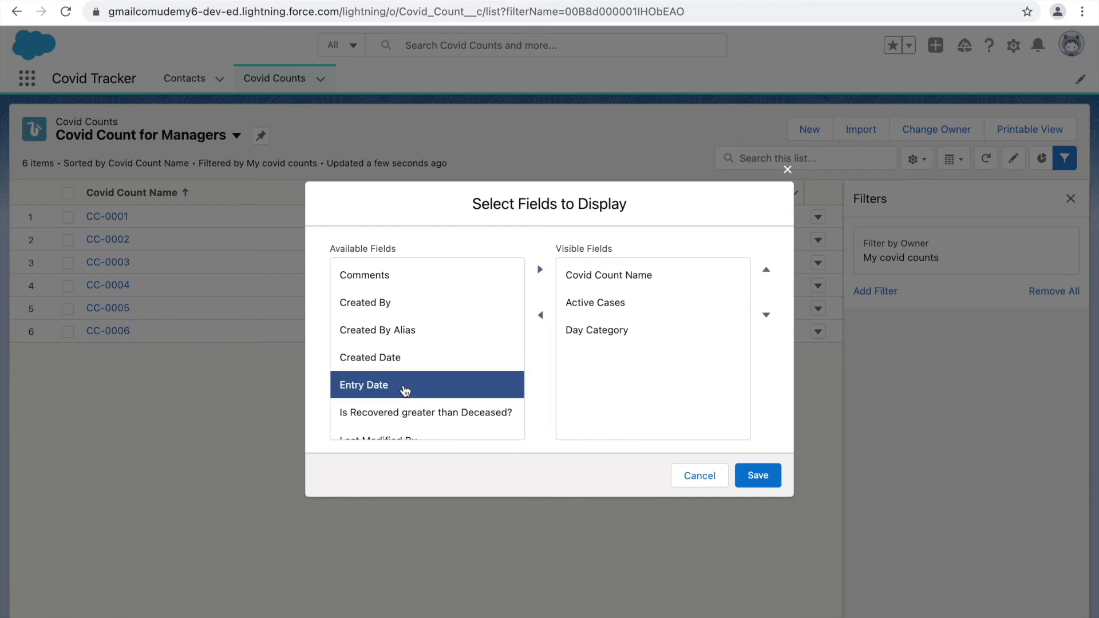
pyautogui.click(540, 271)
# Step: Add Total Cases, Total Deceased Cases and Total Recovered Cases to the visible fields and save the field selection
pyautogui.scroll(-5, 443, 365)
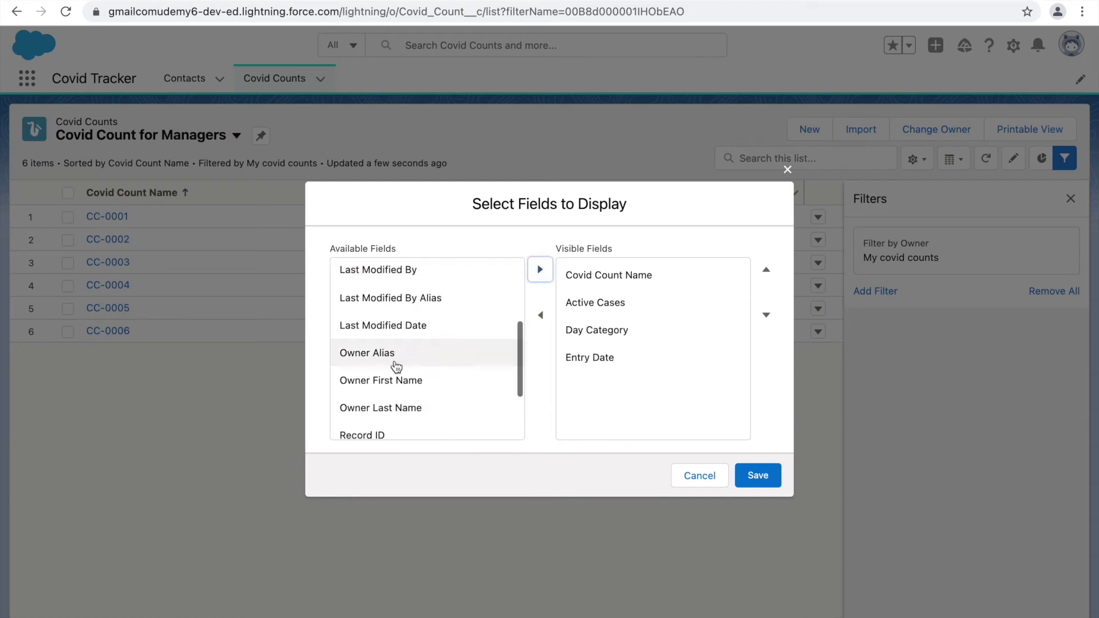
pyautogui.click(398, 375)
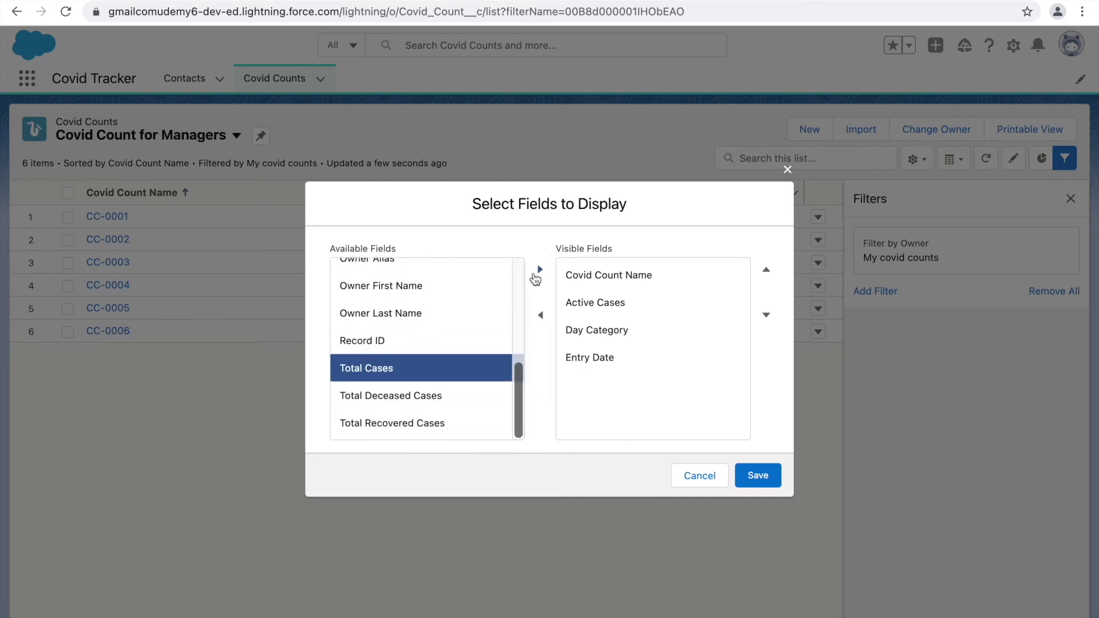
pyautogui.click(539, 272)
pyautogui.click(414, 408)
pyautogui.keyDown('shift'); pyautogui.click(416, 413); pyautogui.keyUp('shift')
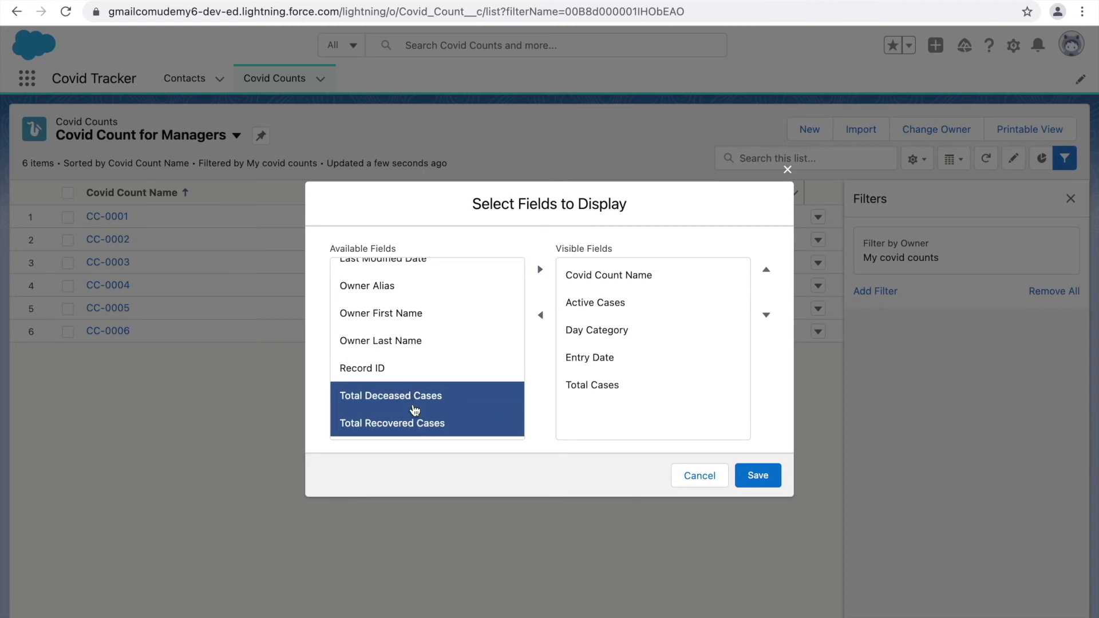
pyautogui.click(540, 270)
pyautogui.click(762, 475)
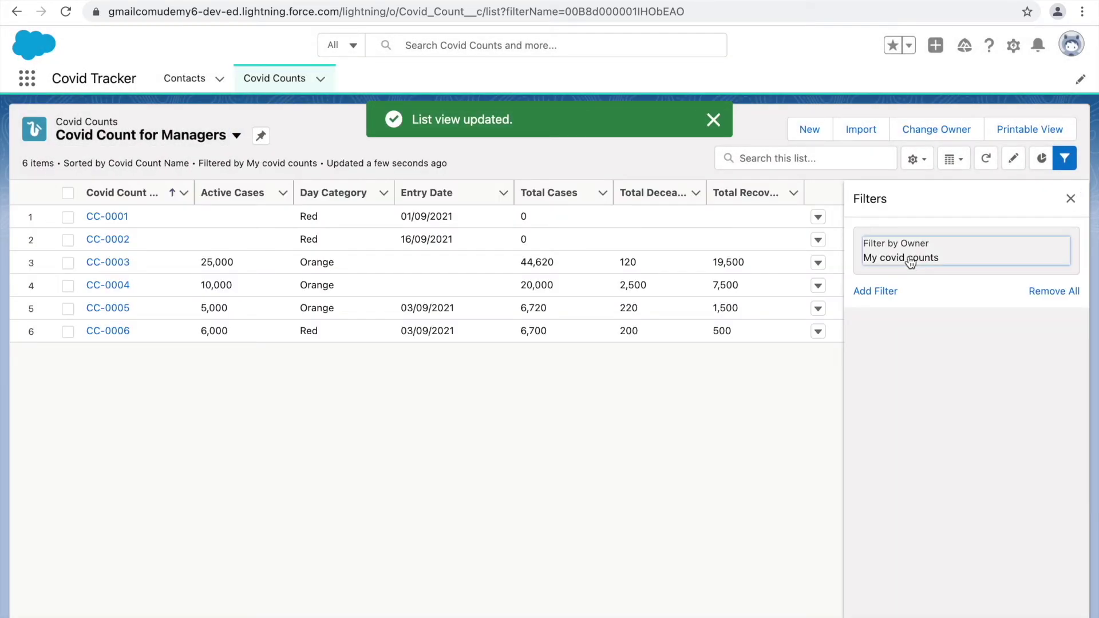
# Step: Review the list view's owner filter options, keep My covid counts selected, and close the filters
pyautogui.click(910, 262)
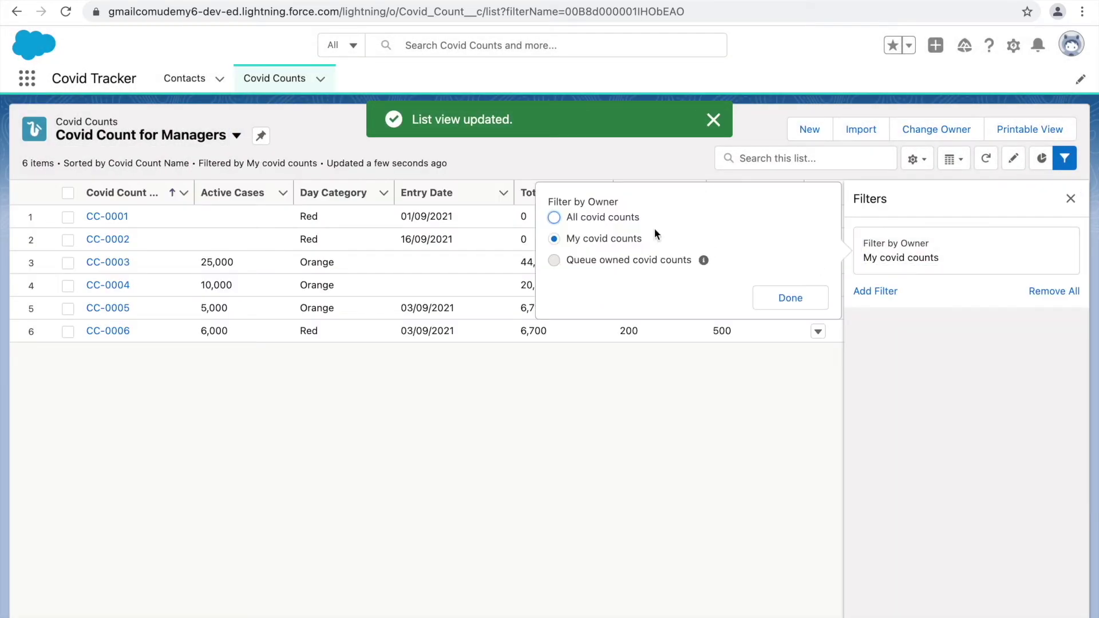
pyautogui.click(603, 238)
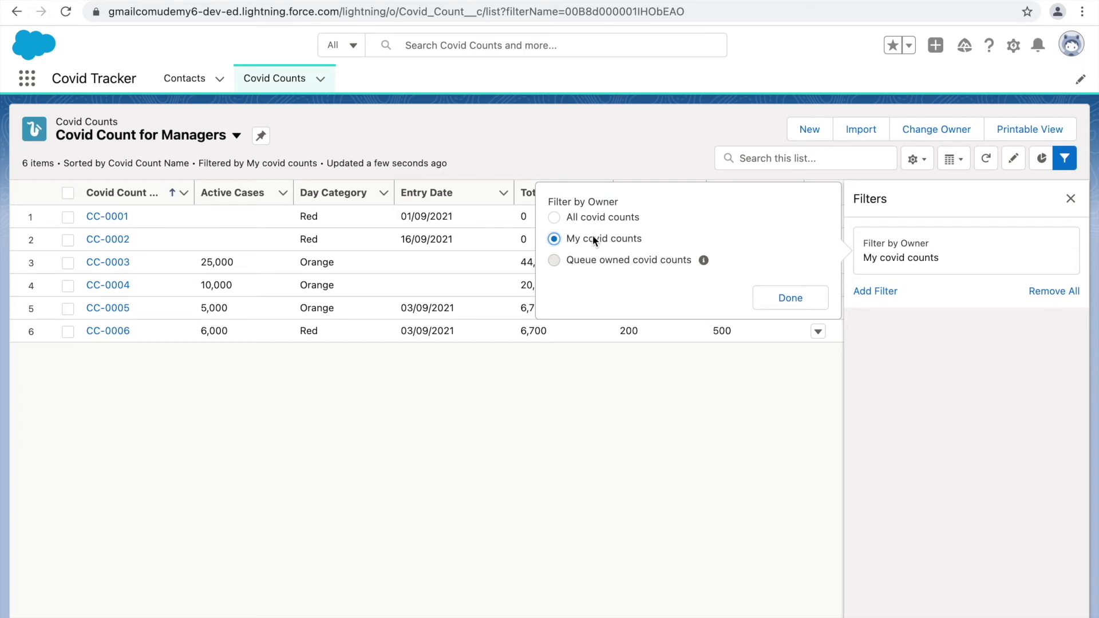
pyautogui.click(770, 298)
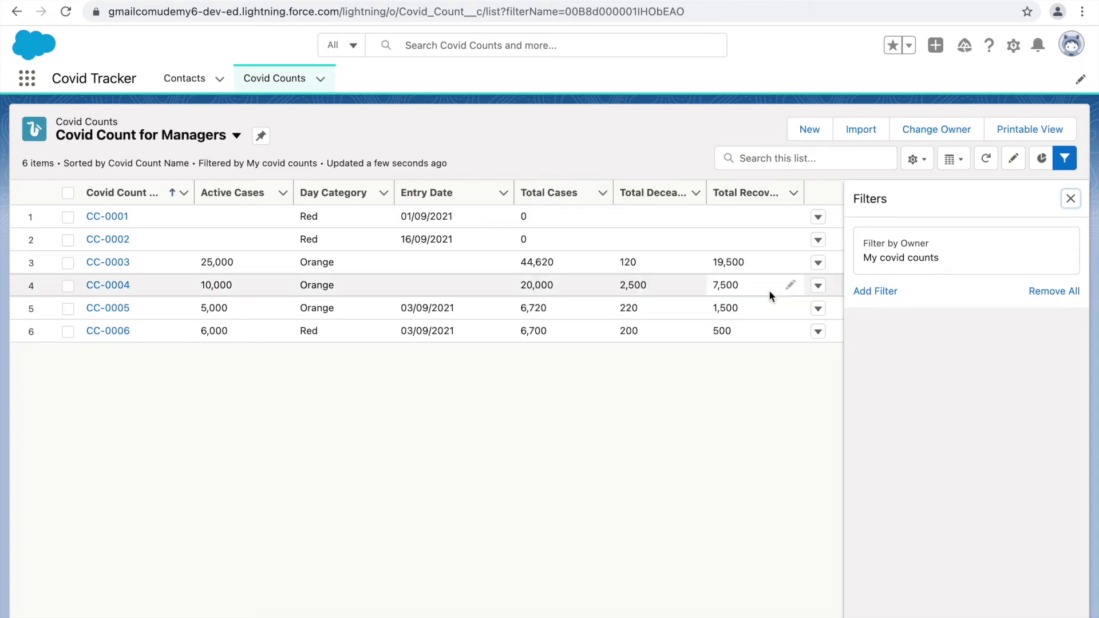
pyautogui.click(912, 256)
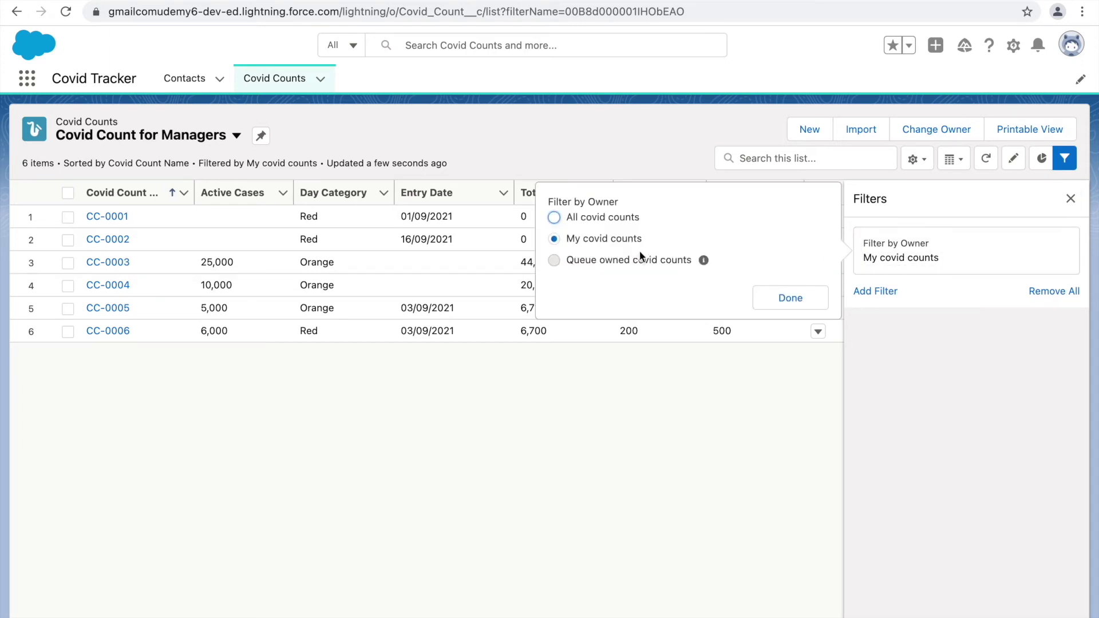
pyautogui.click(595, 239)
pyautogui.click(788, 296)
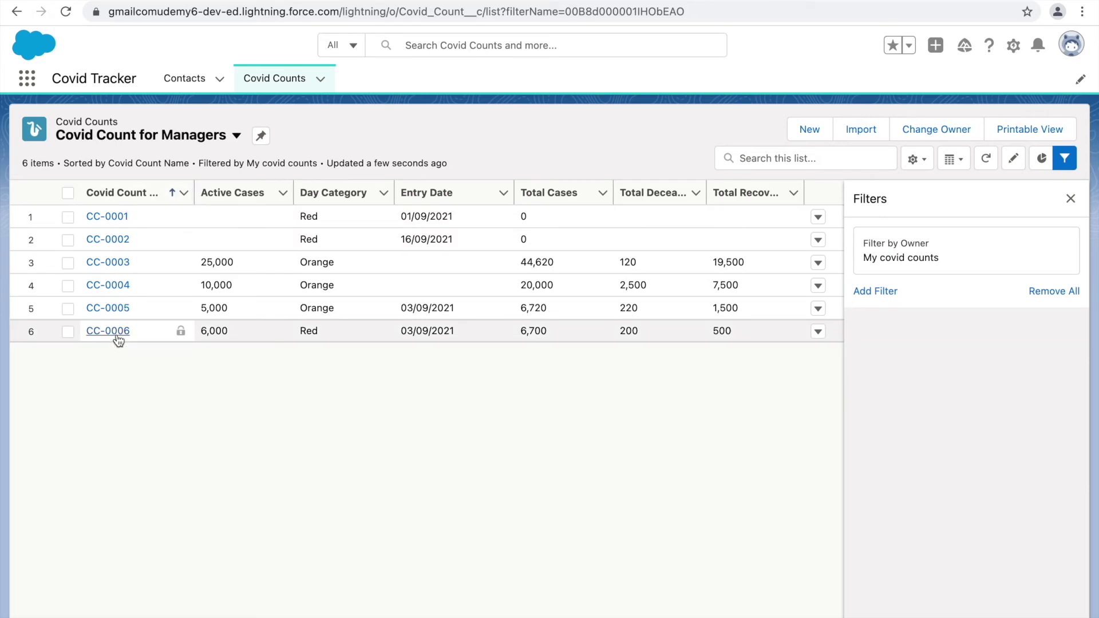
pyautogui.click(1070, 199)
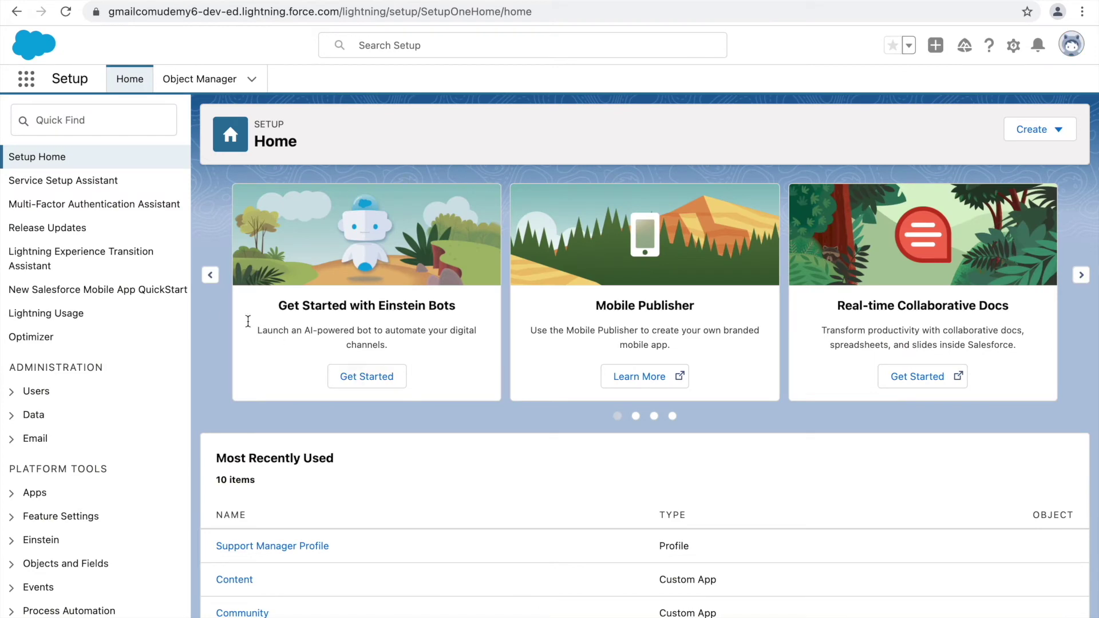
# Step: Open the Support Manager user from the users assigned to Support Manager Profile and log in as that user
pyautogui.click(266, 549)
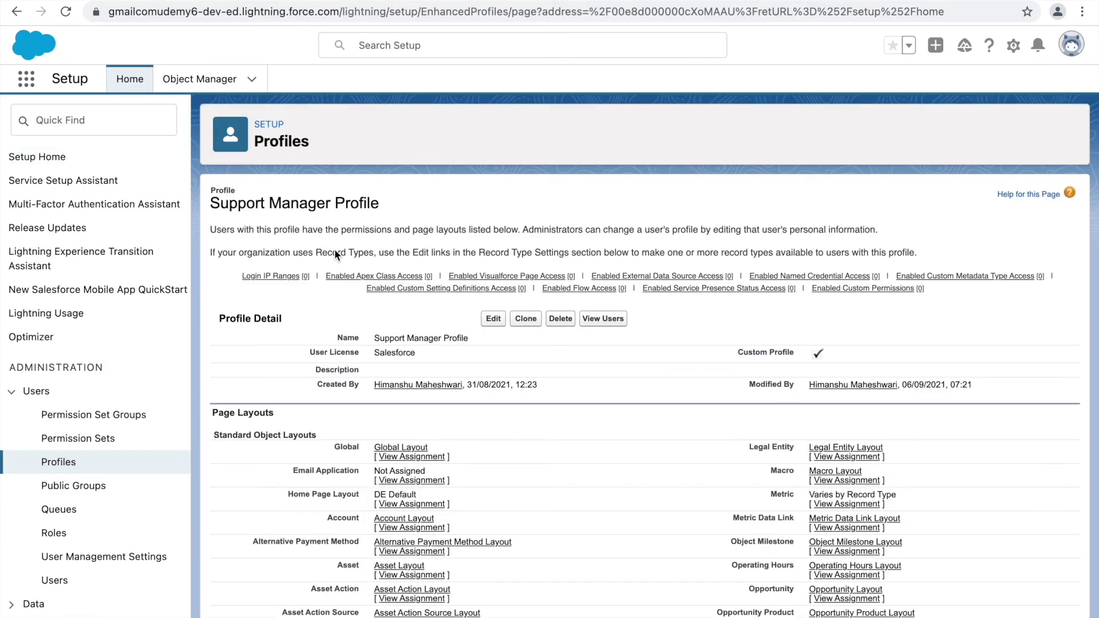
pyautogui.click(601, 321)
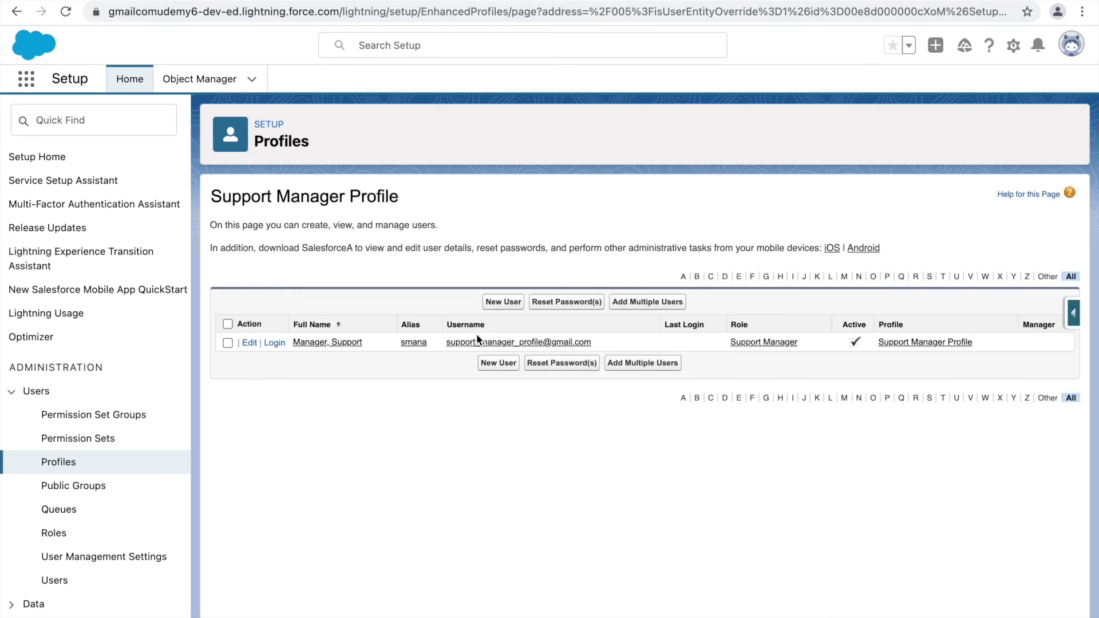
pyautogui.click(313, 342)
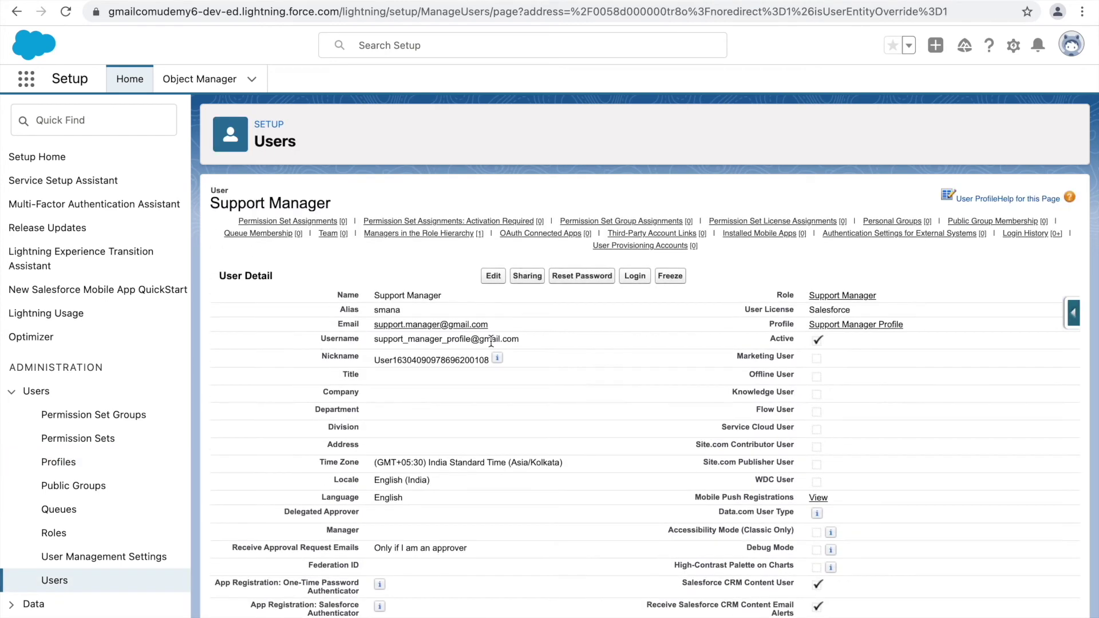
pyautogui.click(635, 276)
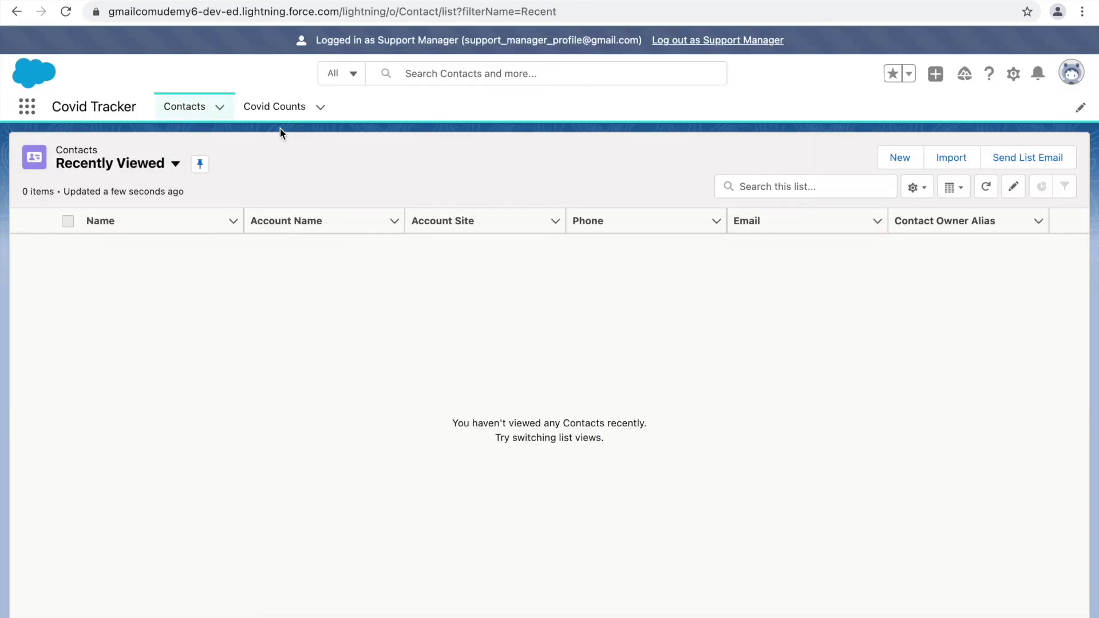
# Step: Switch Covid Counts to the Covid Count for Managers list view and pin it as the default
pyautogui.click(268, 112)
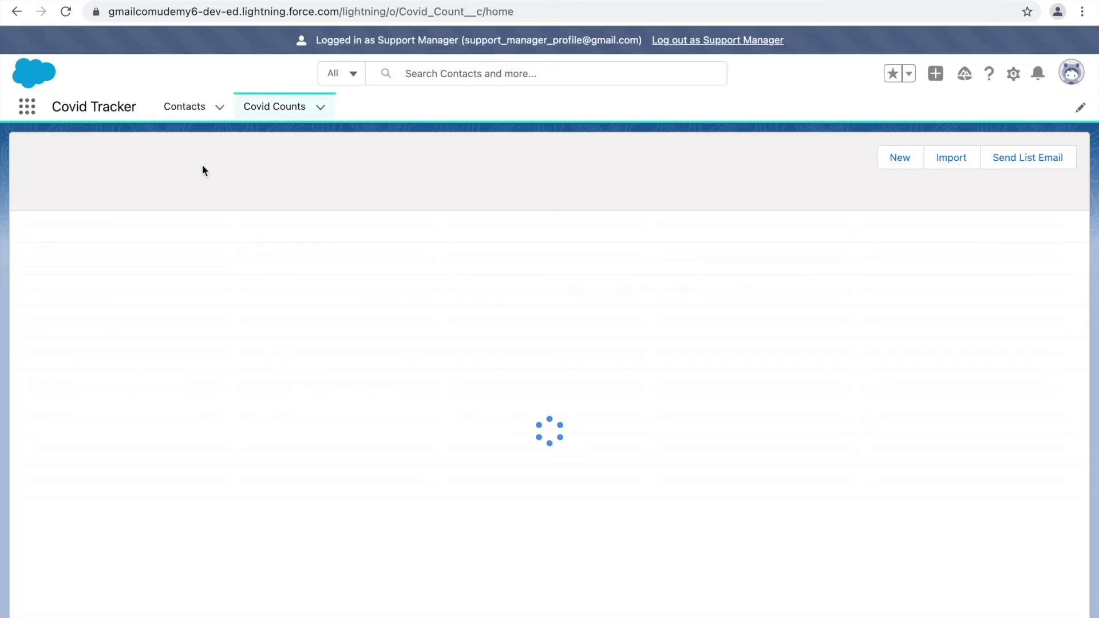
pyautogui.click(129, 167)
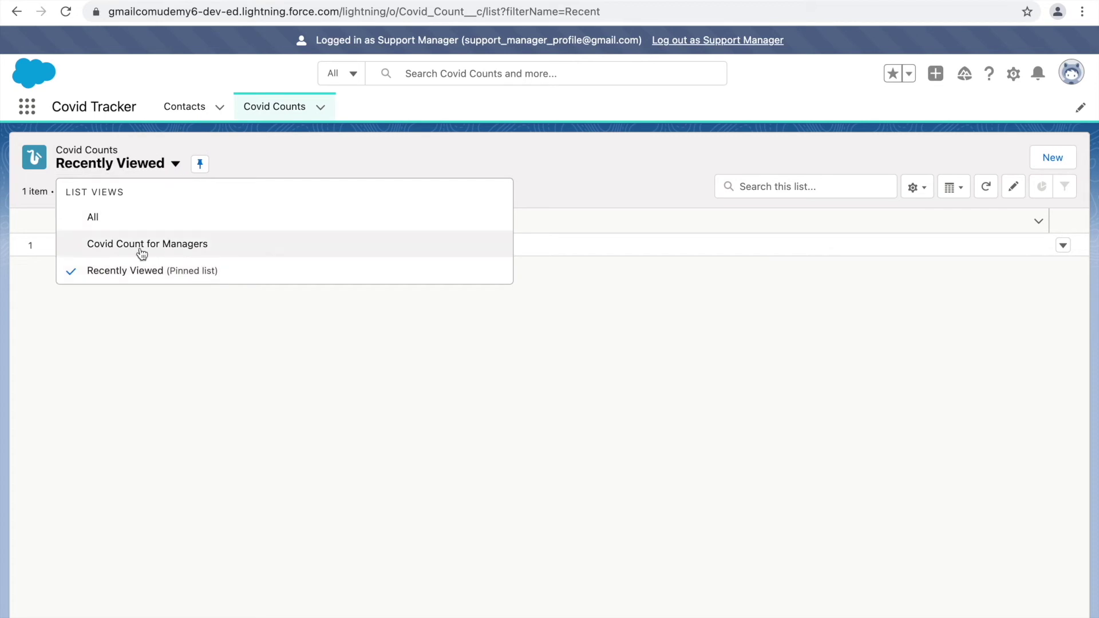
pyautogui.click(186, 244)
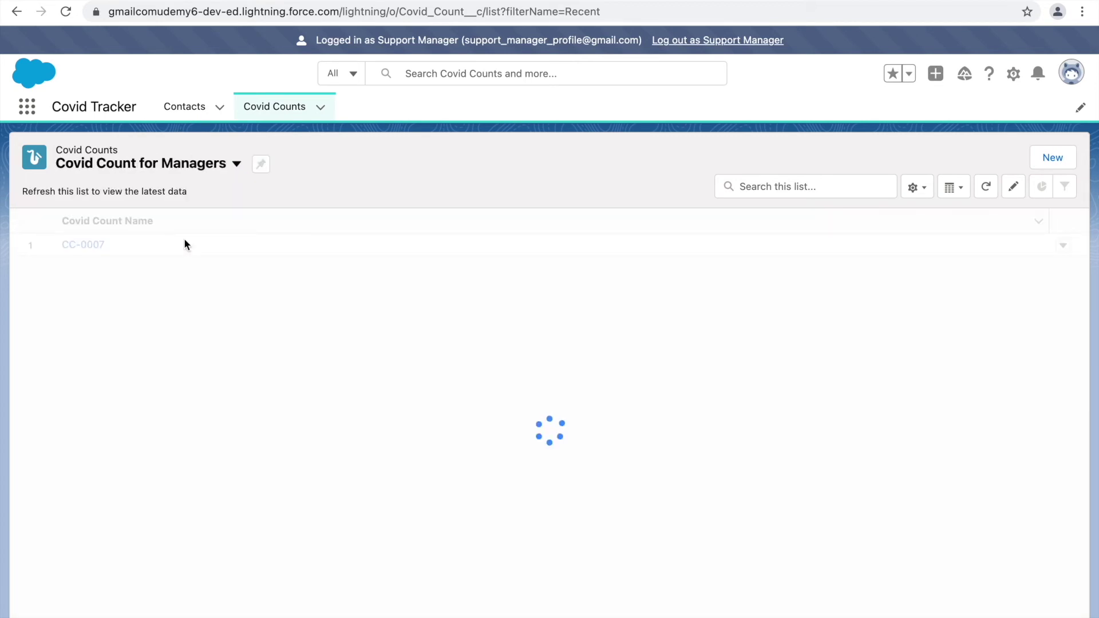
pyautogui.click(260, 164)
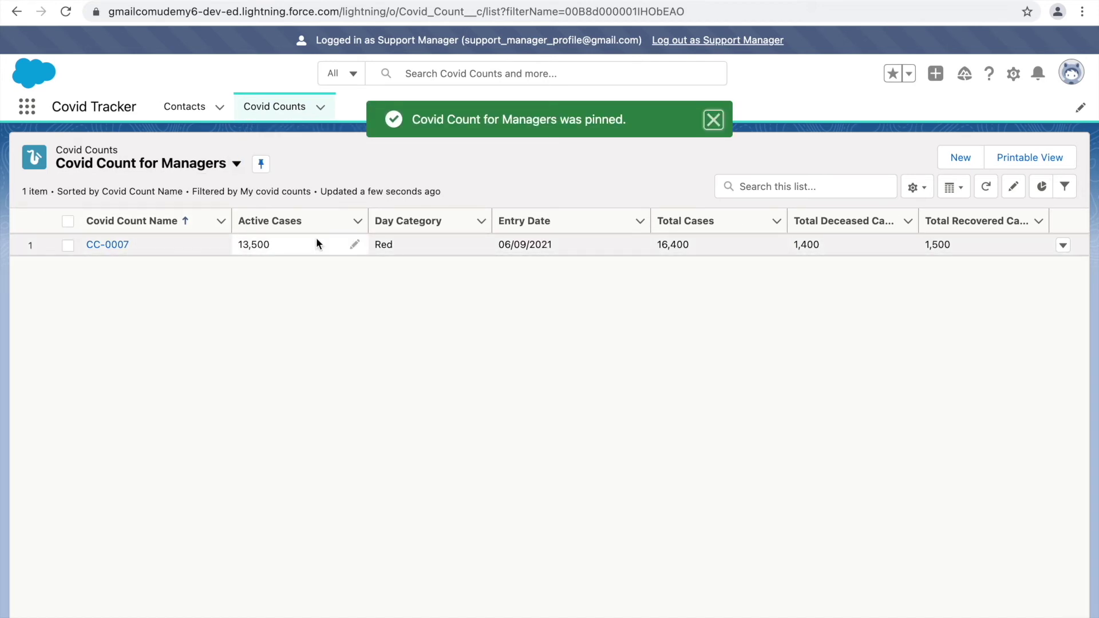
# Step: Check the owner of record CC-0007 and review the filters of the Covid Count for Managers list view
pyautogui.click(104, 245)
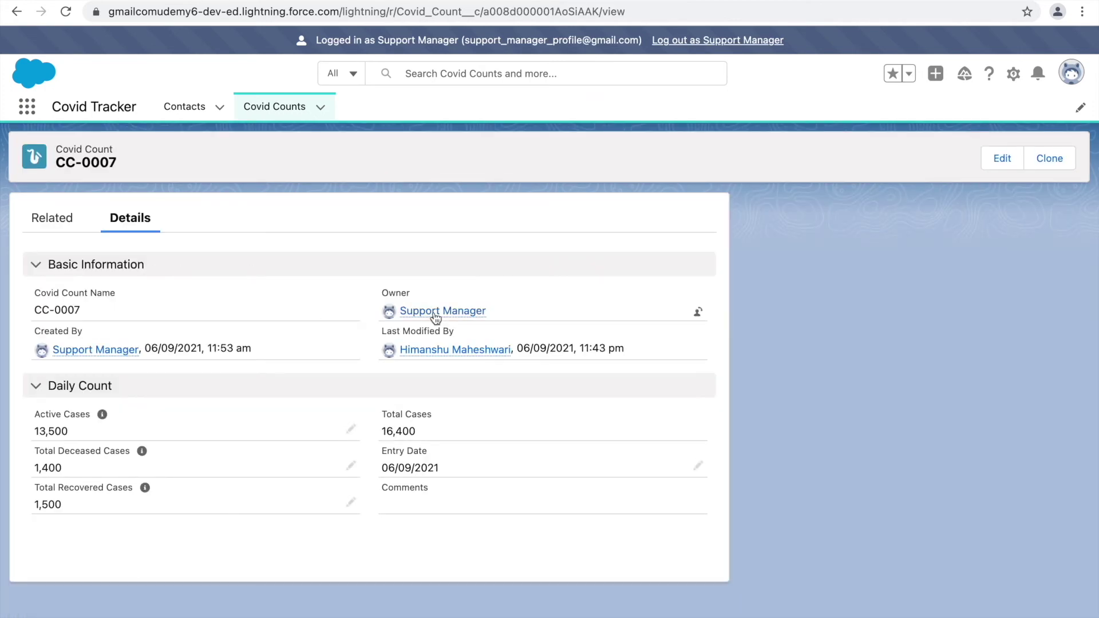
pyautogui.moveTo(453, 314)
pyautogui.click(268, 105)
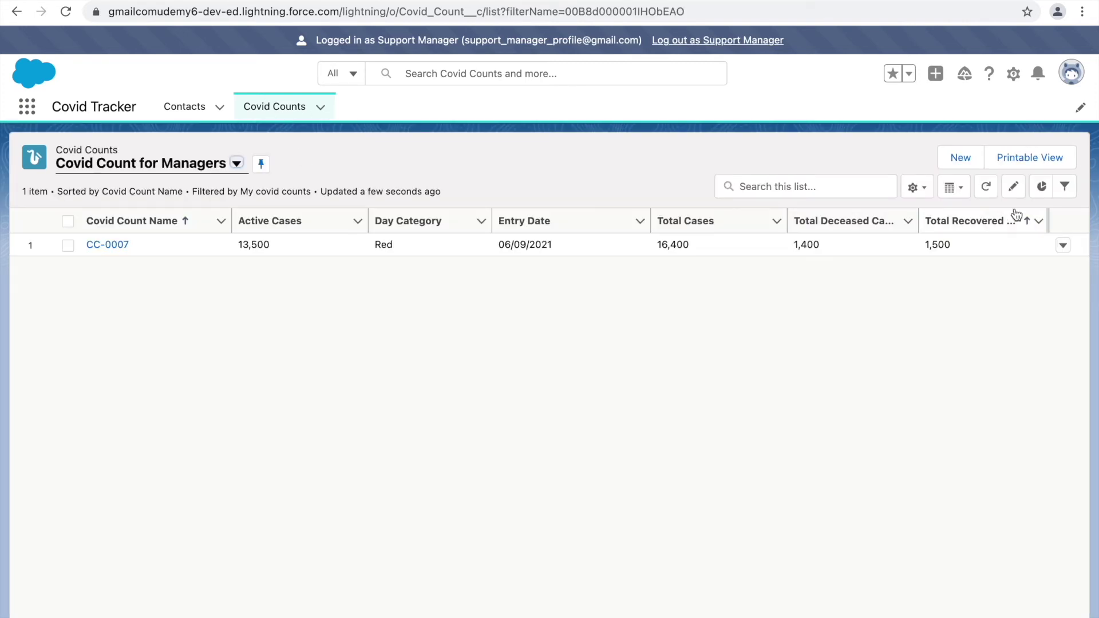
pyautogui.click(1064, 186)
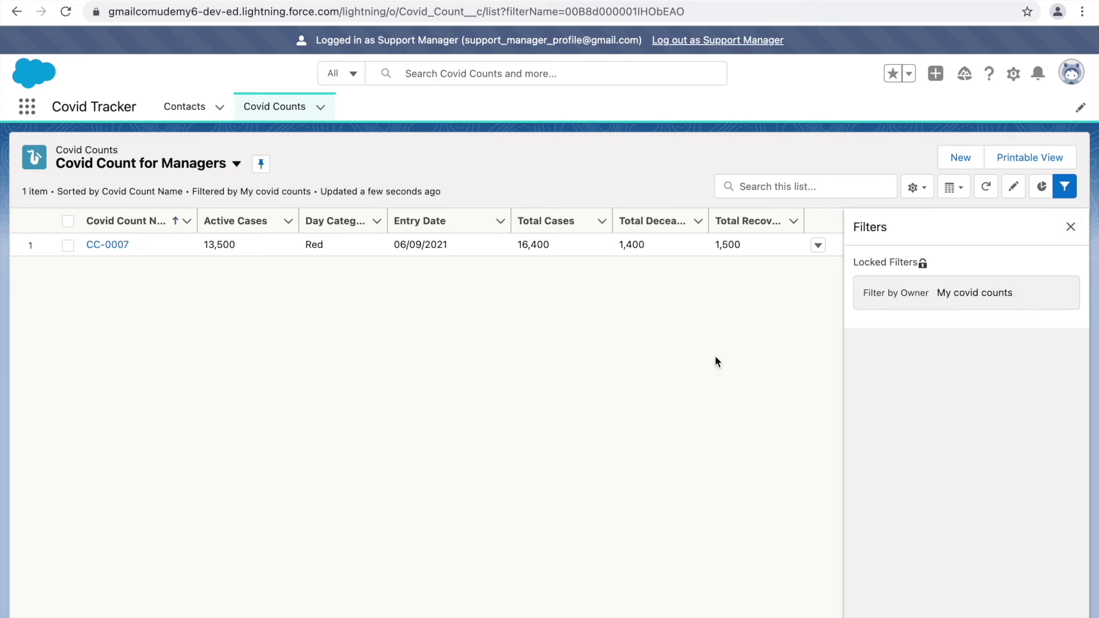
pyautogui.click(1072, 226)
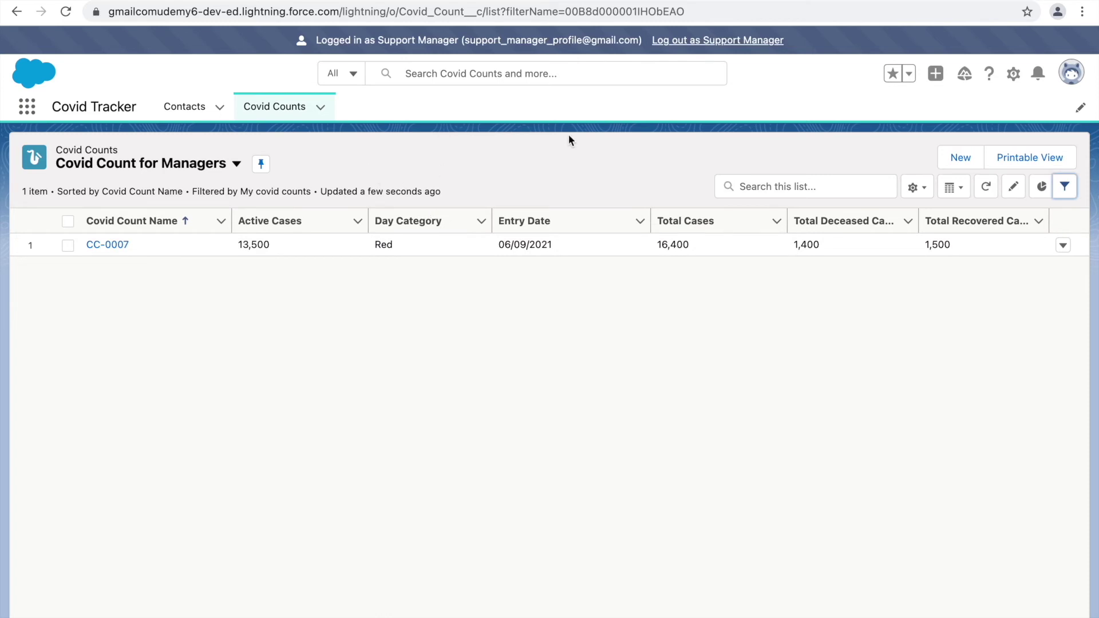
# Step: Log out as Support Manager and log back in with the saved administrator username and its stored password
pyautogui.click(694, 41)
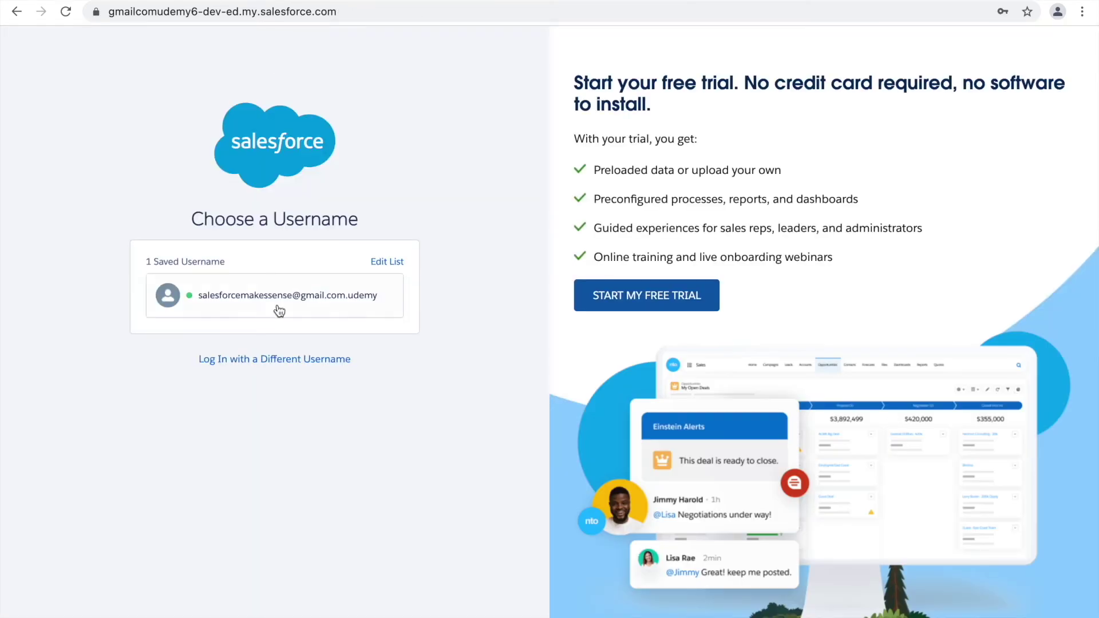
pyautogui.click(249, 310)
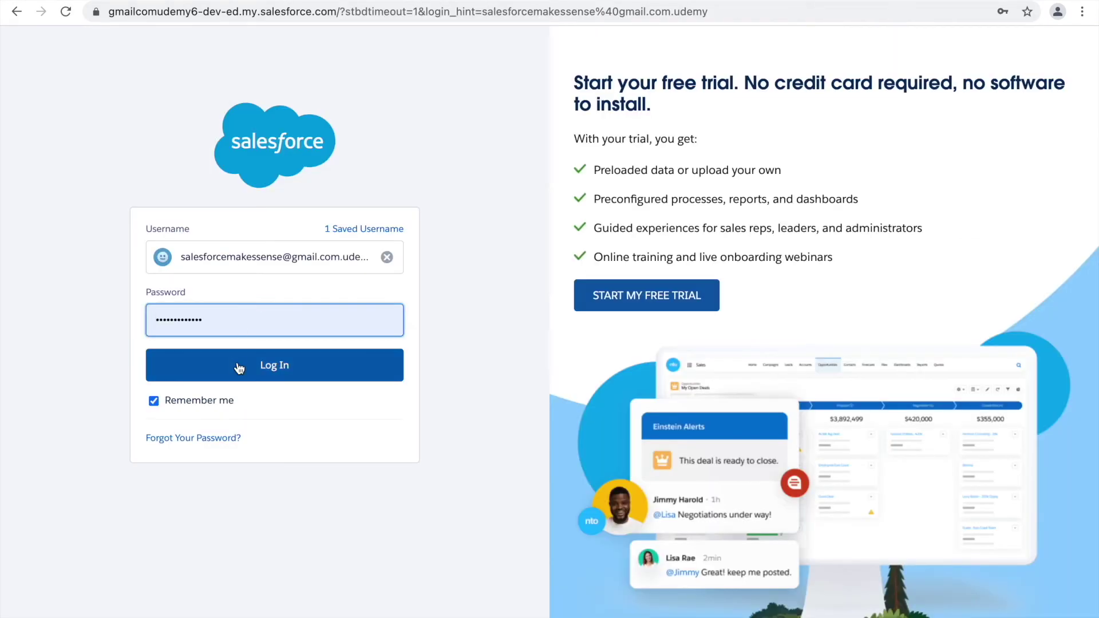
pyautogui.click(235, 368)
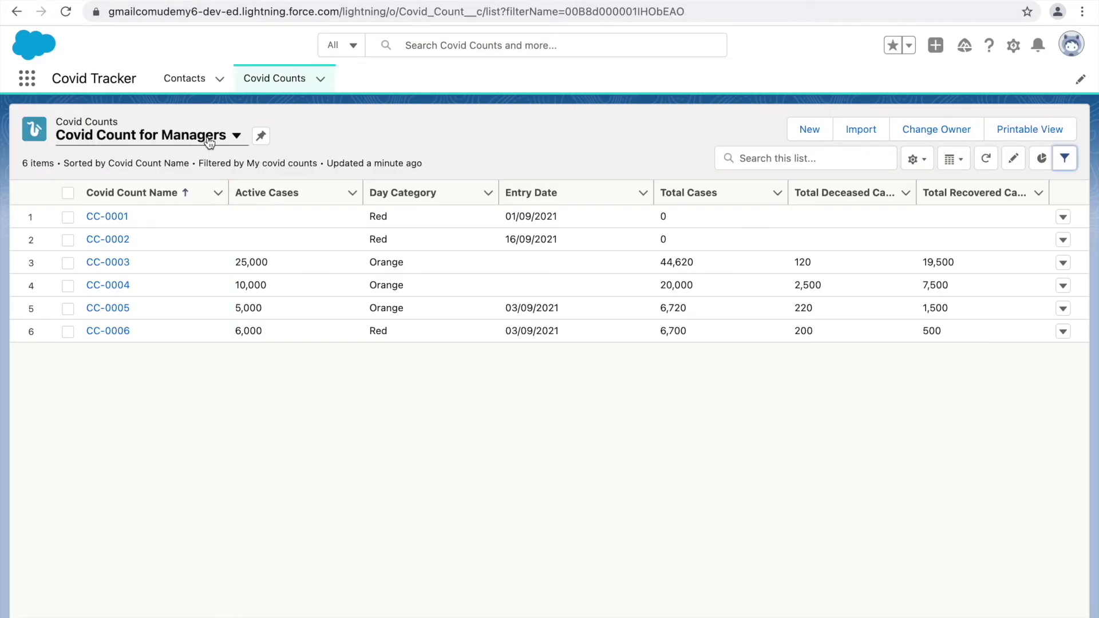
# Step: Review which group types the Covid Count for Managers list view can be shared with and close its sharing settings unsaved
pyautogui.click(210, 142)
pyautogui.click(140, 218)
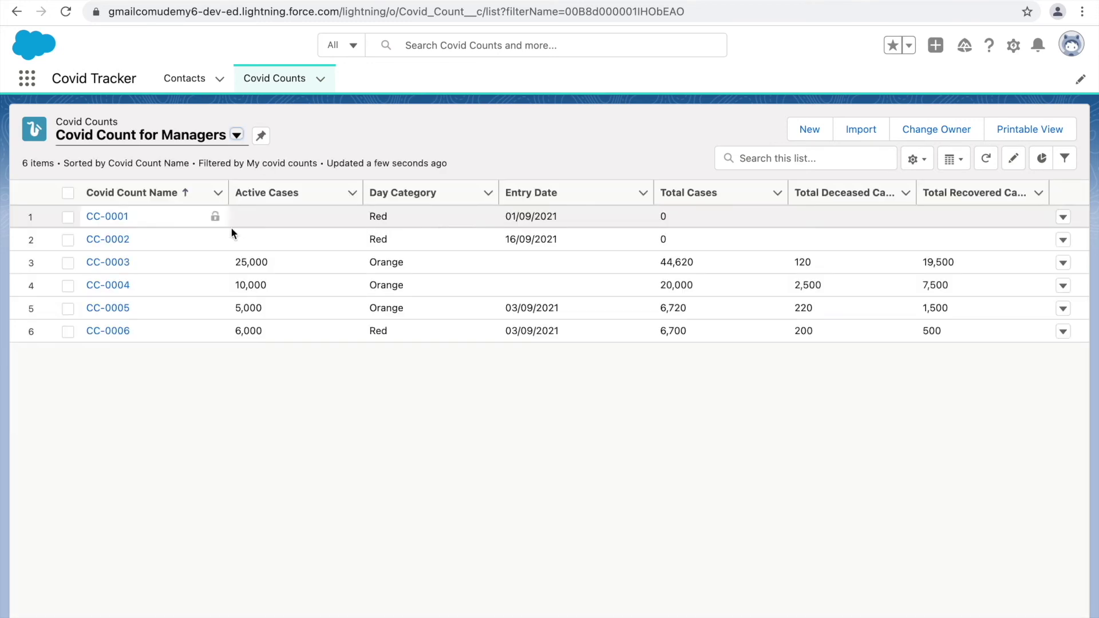
pyautogui.click(914, 159)
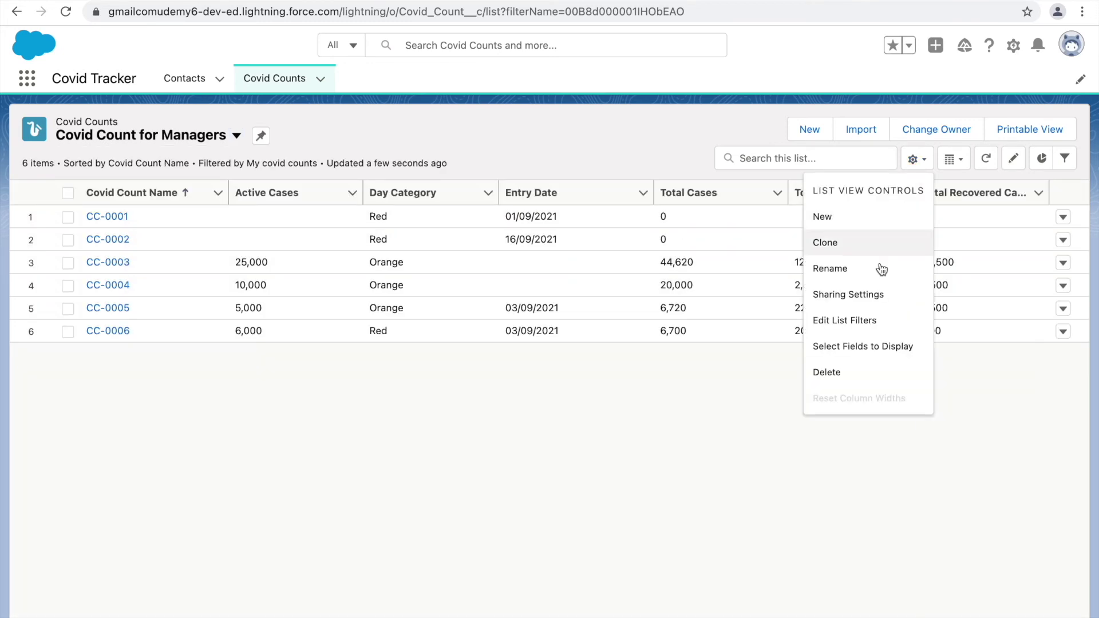
pyautogui.click(838, 307)
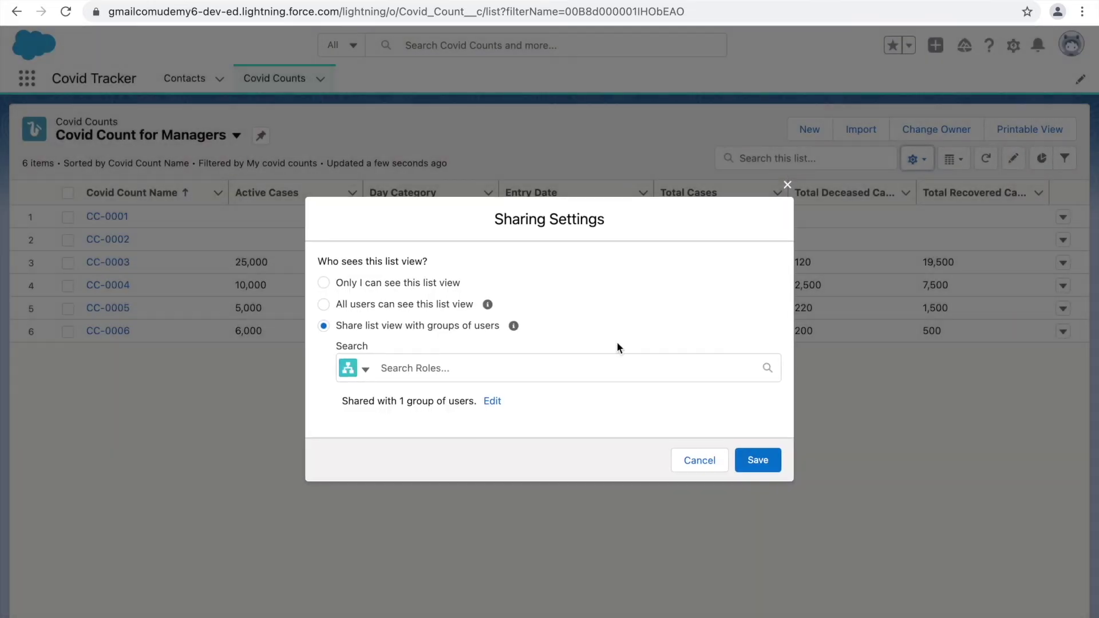
pyautogui.click(353, 373)
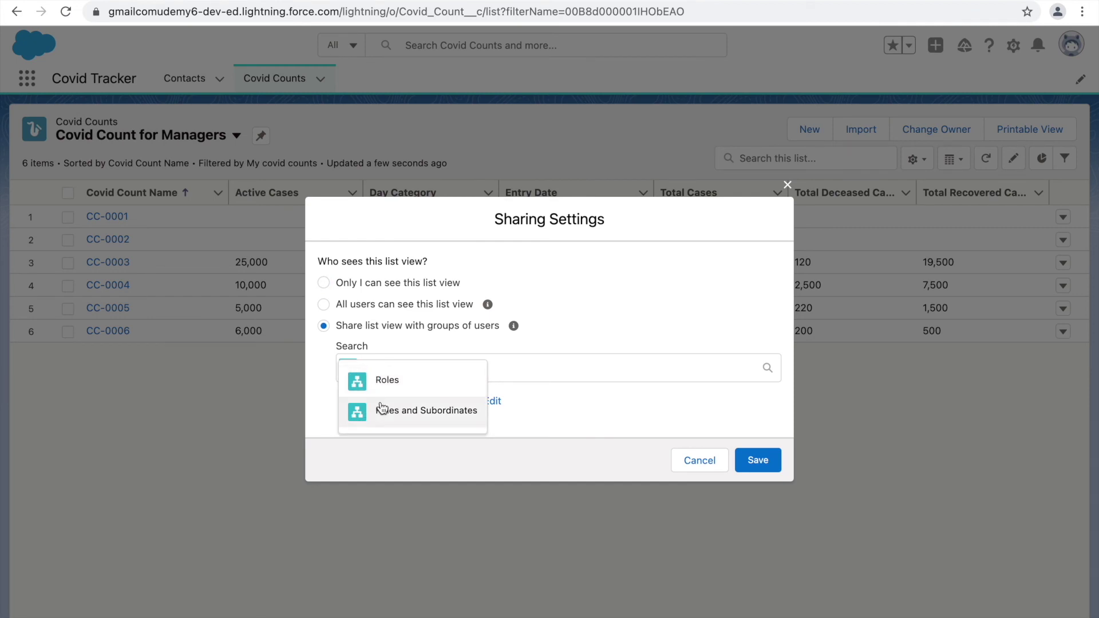
pyautogui.click(568, 414)
pyautogui.click(788, 185)
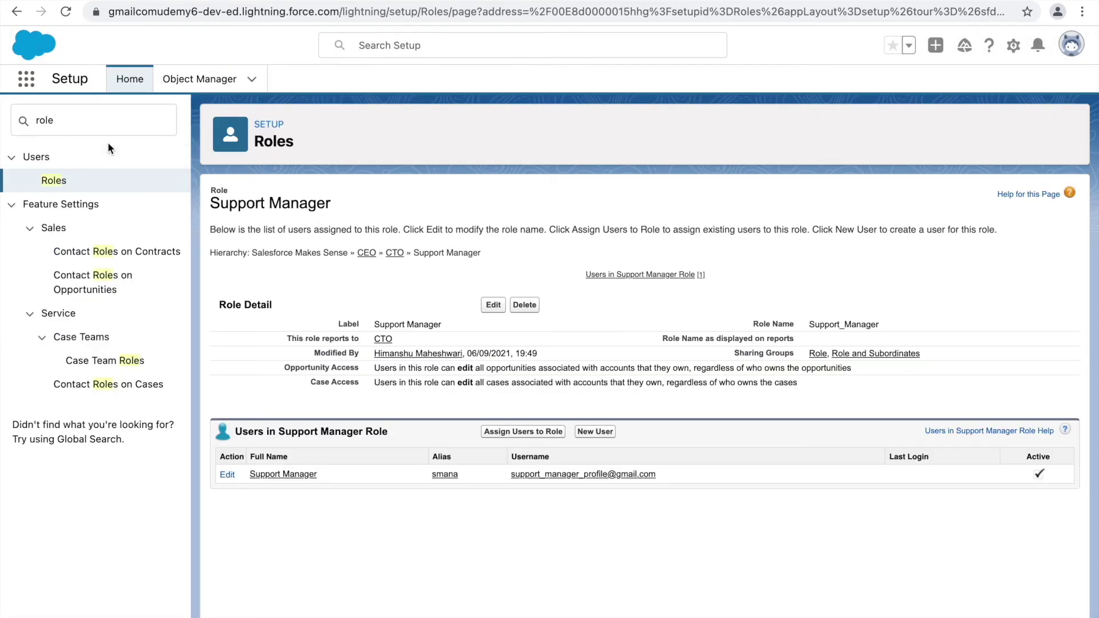
# Step: Search Setup for "group" and open the Public Groups page
pyautogui.doubleClick(80, 128)
pyautogui.write('group')
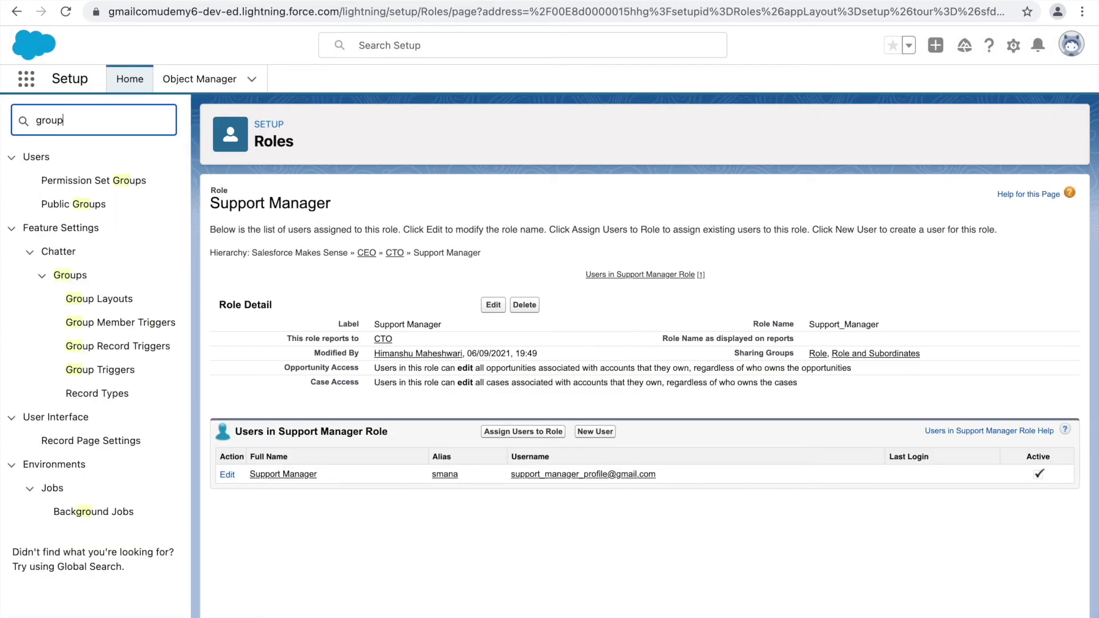
pyautogui.click(81, 202)
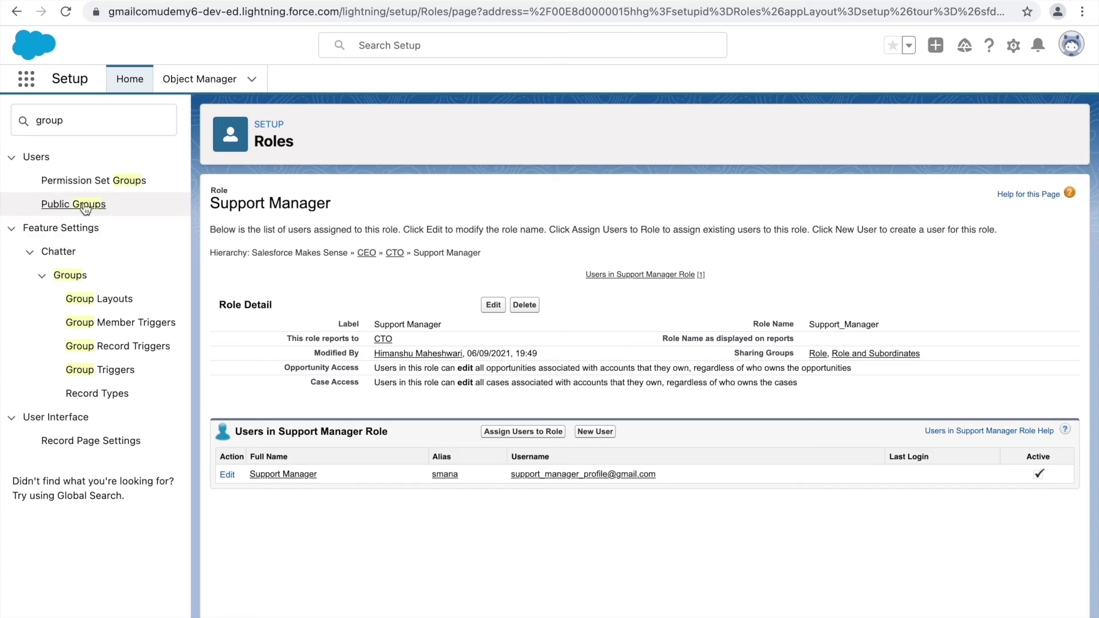
pyautogui.click(85, 208)
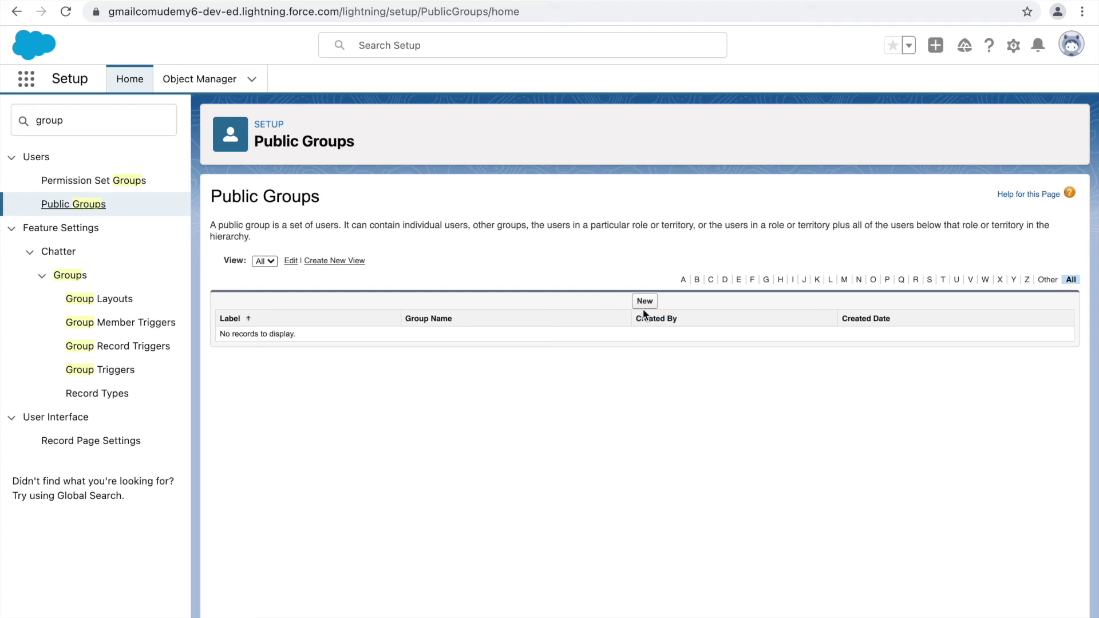
# Step: Read the Public Groups description to learn what kinds of members a public group can contain
pyautogui.moveTo(255, 225); pyautogui.dragTo(332, 226)
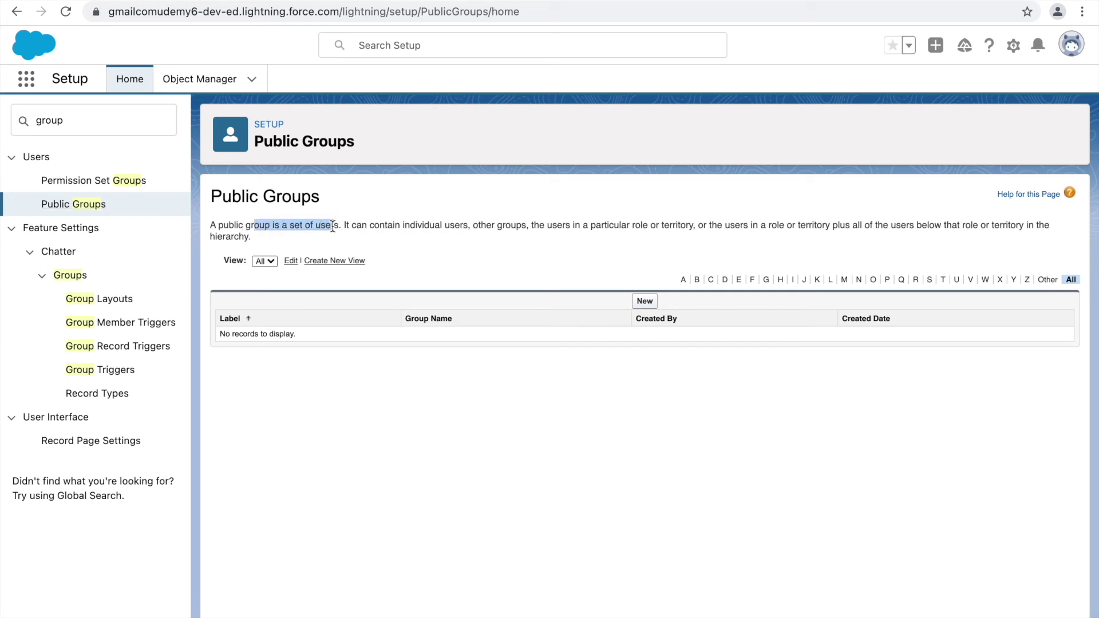
pyautogui.click(401, 225)
pyautogui.click(292, 226)
pyautogui.moveTo(292, 226); pyautogui.dragTo(340, 225)
pyautogui.moveTo(270, 226); pyautogui.dragTo(218, 226)
pyautogui.moveTo(352, 225); pyautogui.dragTo(584, 225)
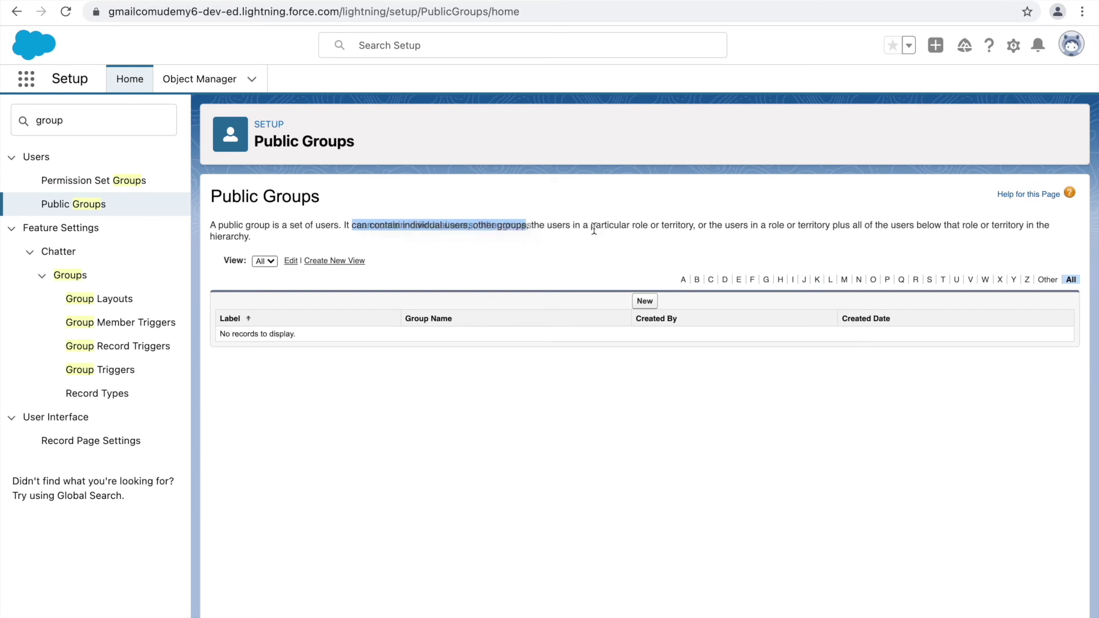
pyautogui.click(613, 224)
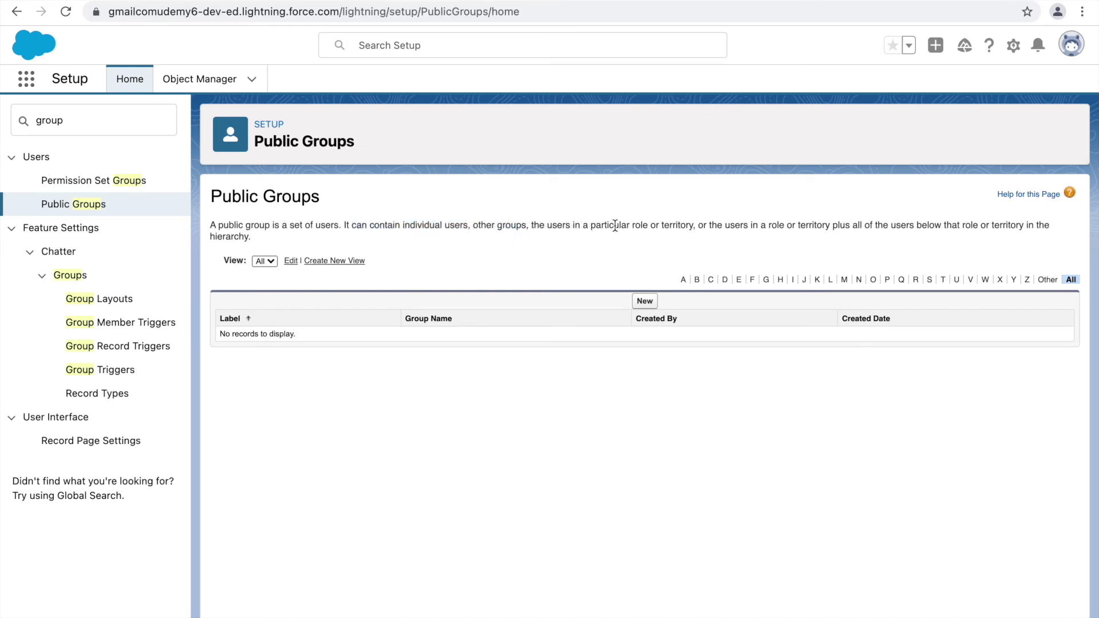
# Step: Start a new public group labelled "Covi Support Warriors" and let the group name fill in from the label
pyautogui.click(646, 301)
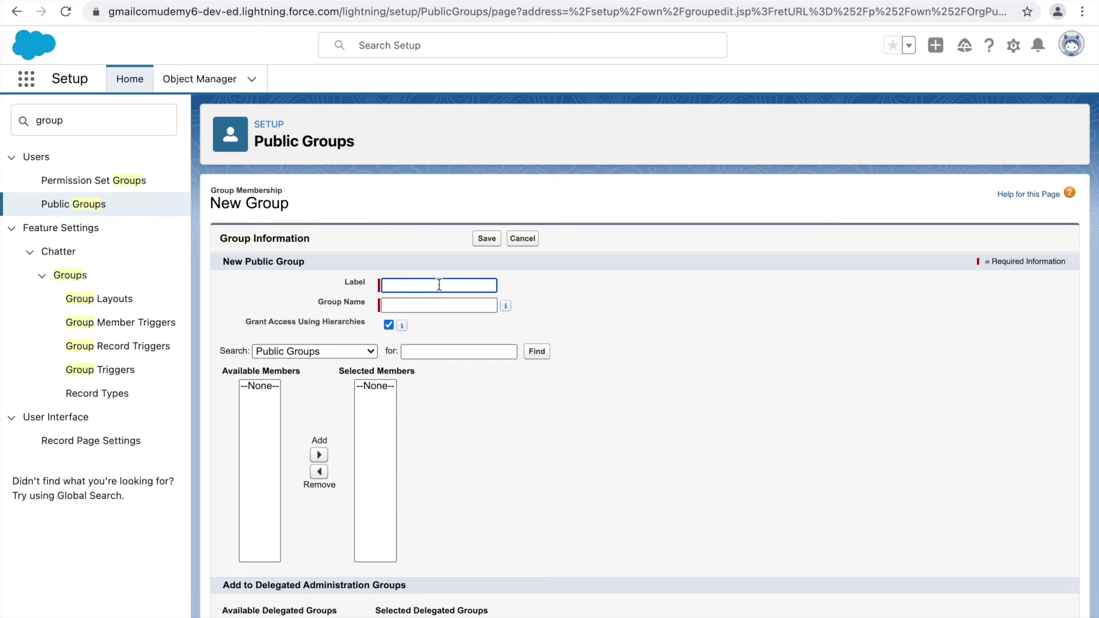
pyautogui.write('Covi Support Warrio')
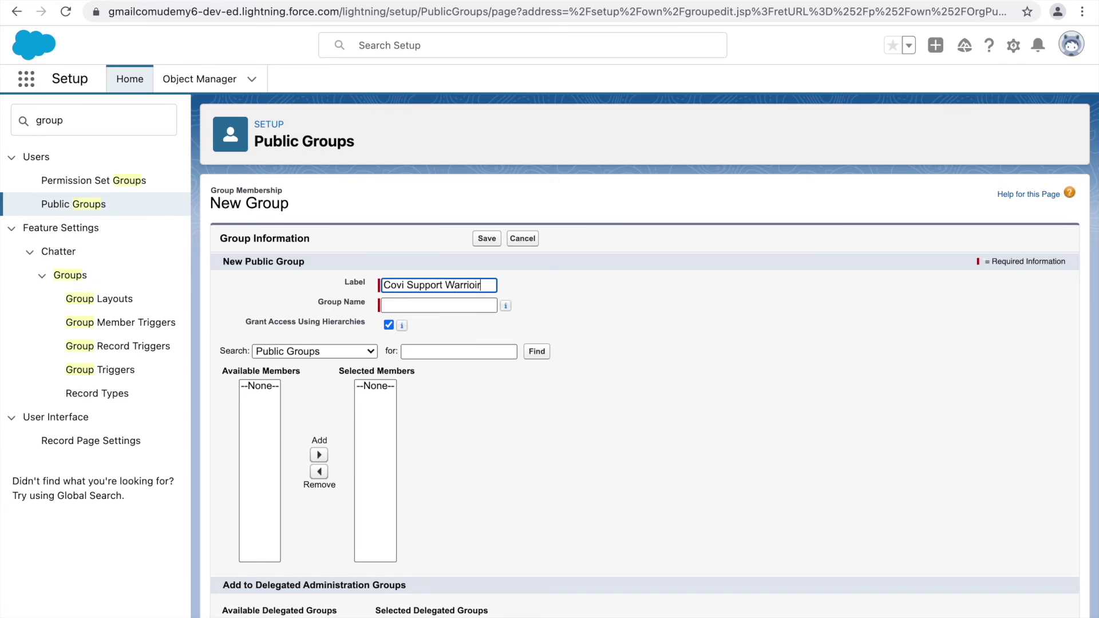
pyautogui.write('rs')
pyautogui.press('Tab')
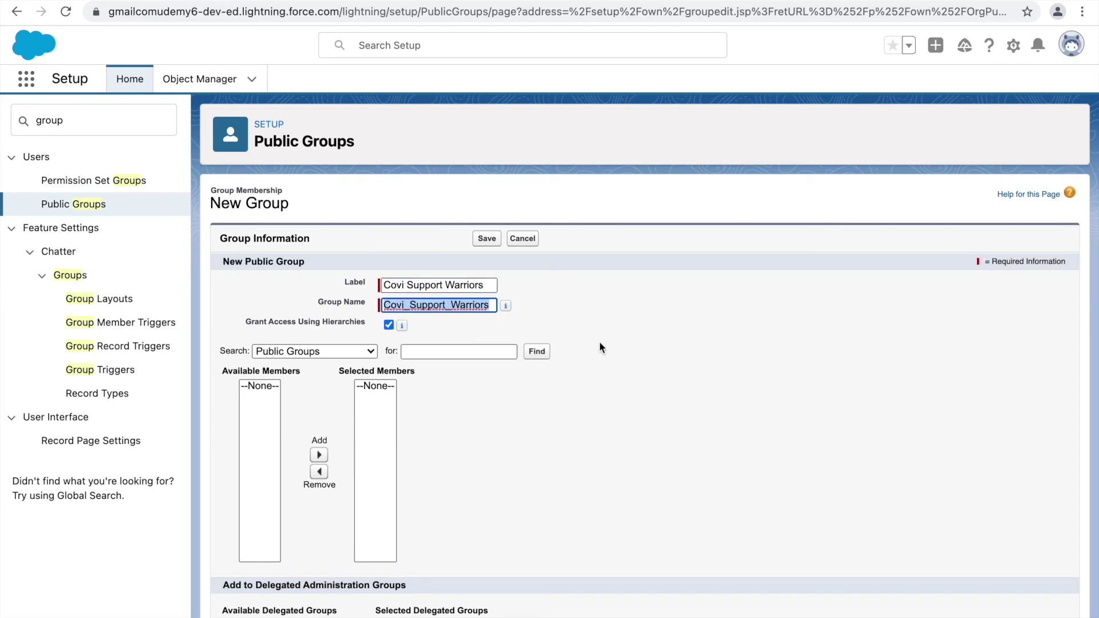
pyautogui.click(560, 347)
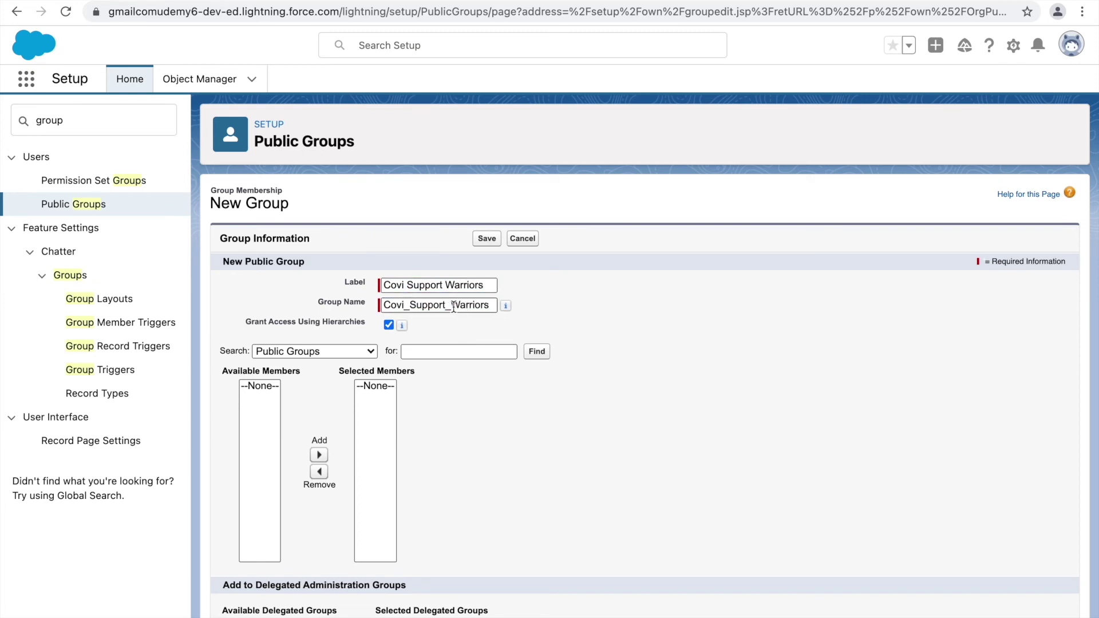
# Step: Correct the label to "Covid Support Warriors" and the group name to "Covid_Support_Warriors"
pyautogui.moveTo(451, 305); pyautogui.dragTo(537, 312)
pyautogui.click(500, 328)
pyautogui.click(404, 285)
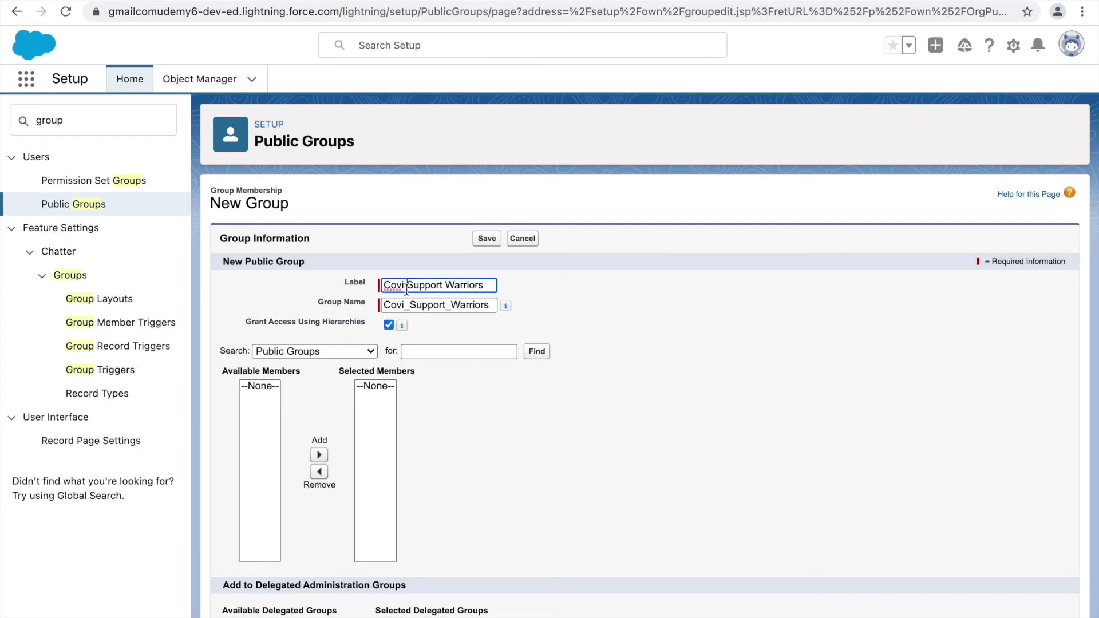
pyautogui.write('d')
pyautogui.click(467, 305)
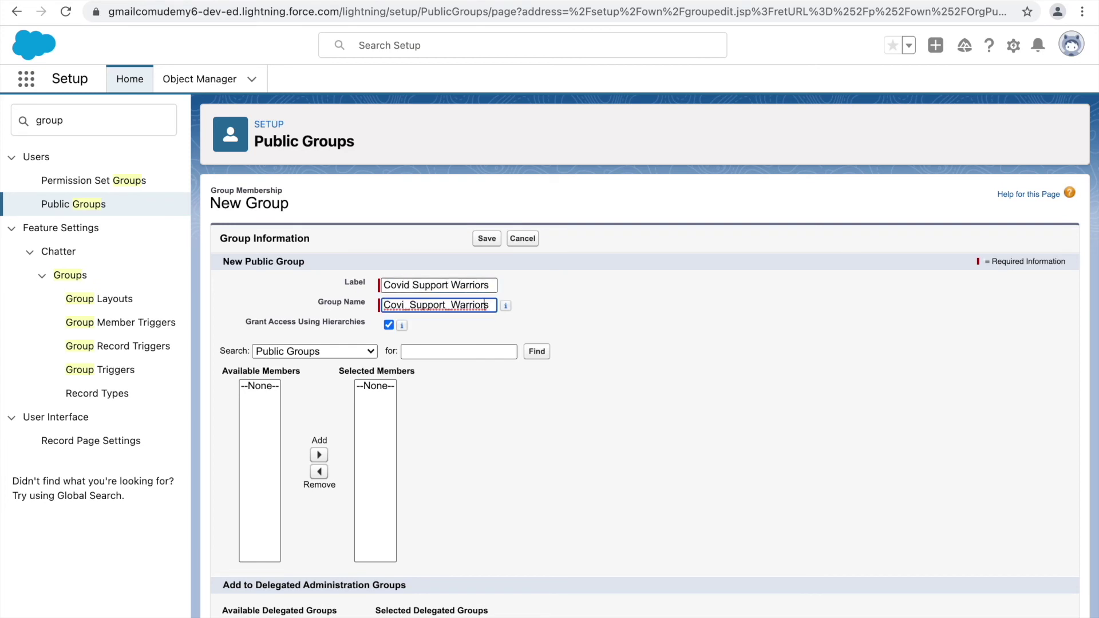
pyautogui.write('d')
pyautogui.click(603, 297)
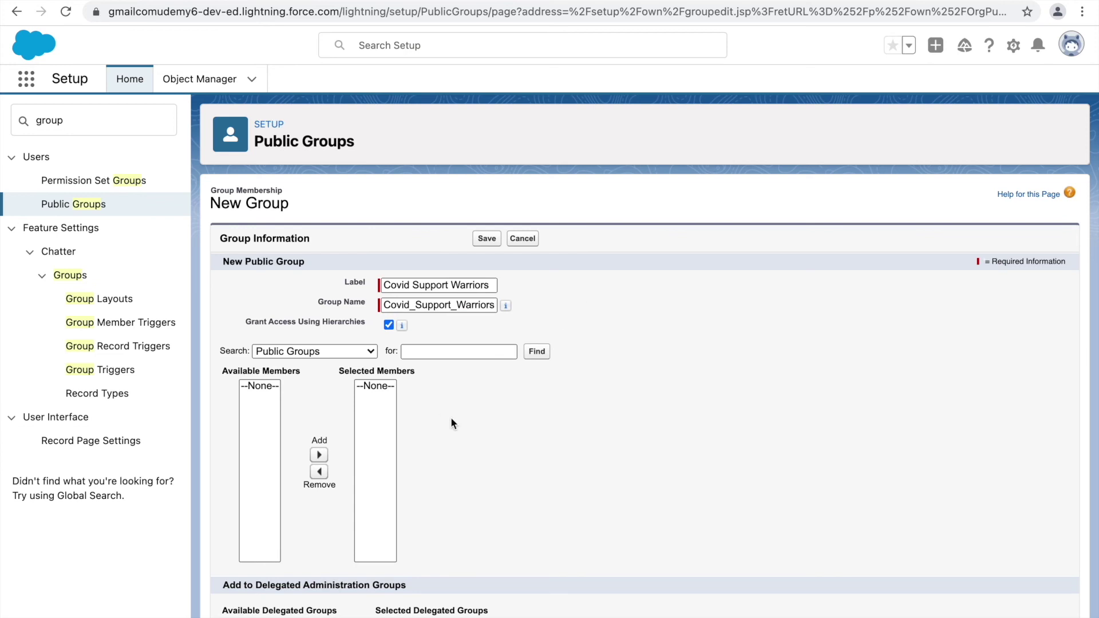
# Step: Review which users and roles are available as members for the new public group, including the CTO, Support Manager and CEO roles
pyautogui.click(300, 352)
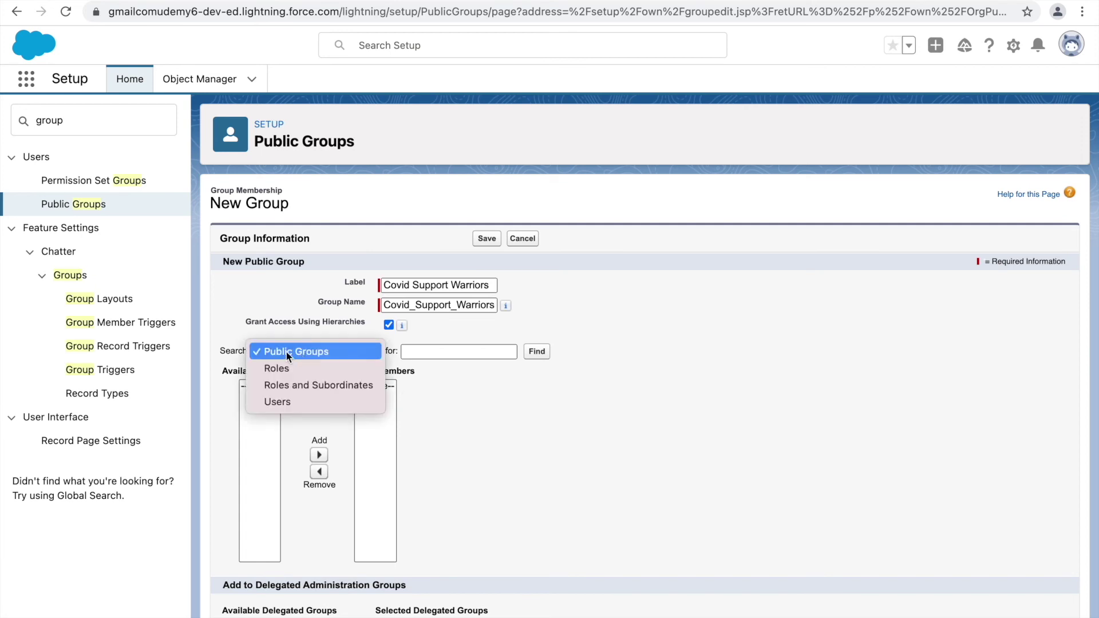
pyautogui.click(279, 403)
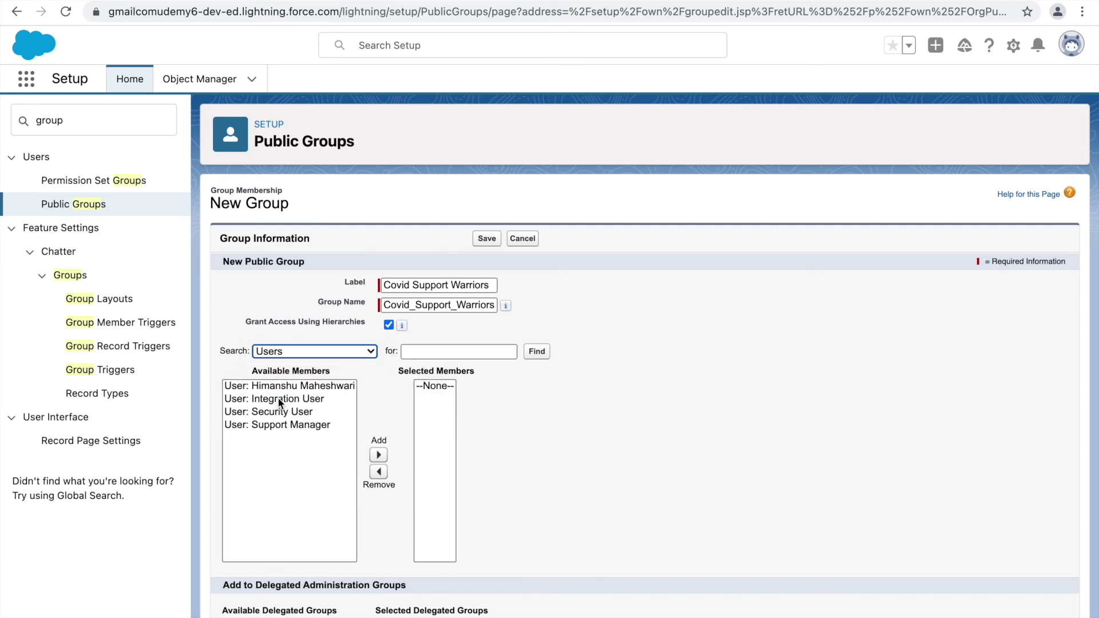
pyautogui.click(285, 353)
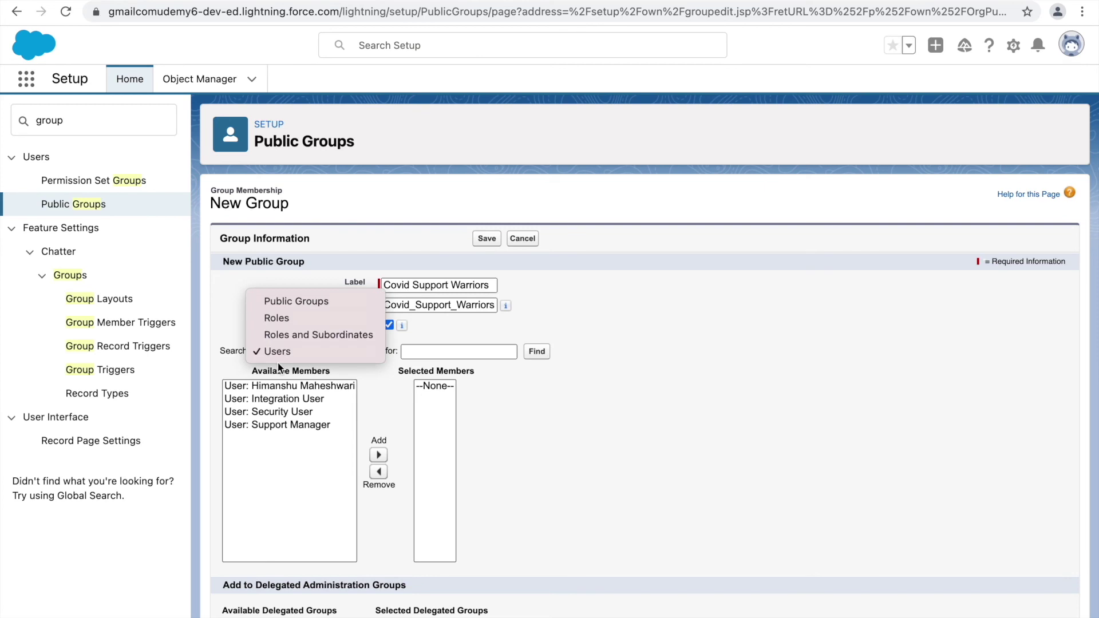
pyautogui.click(267, 318)
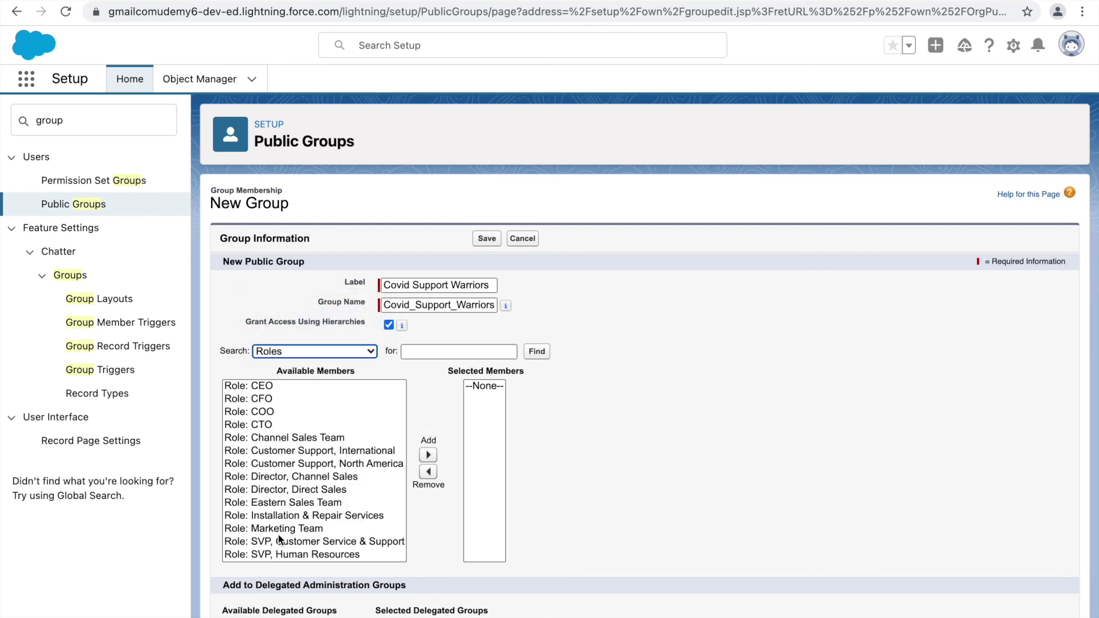
pyautogui.scroll(-3, 298, 511)
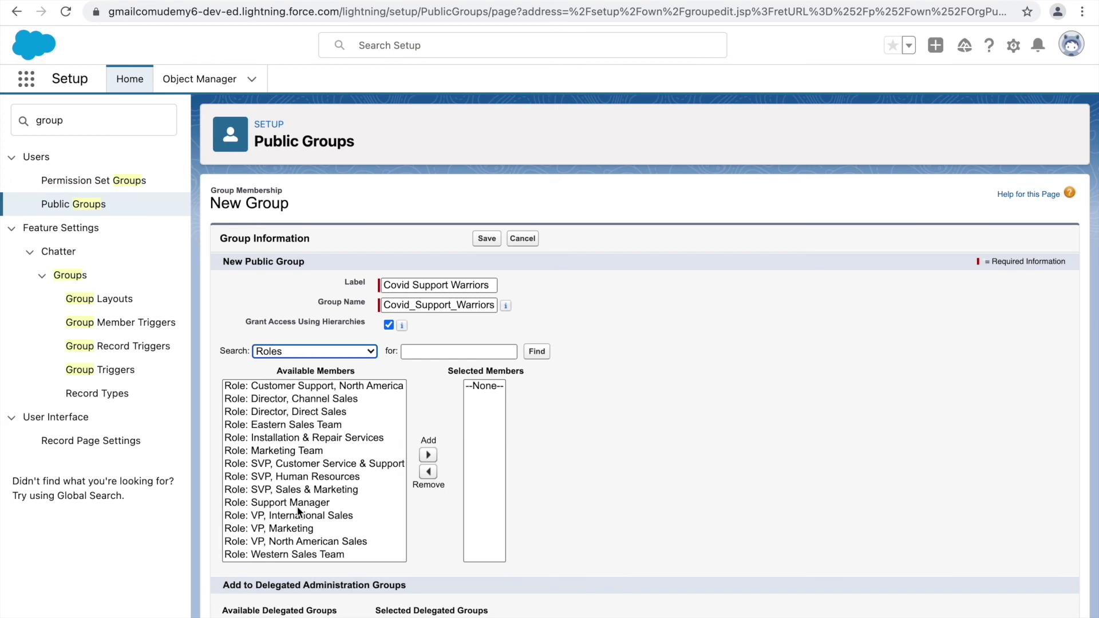
pyautogui.scroll(3, 297, 511)
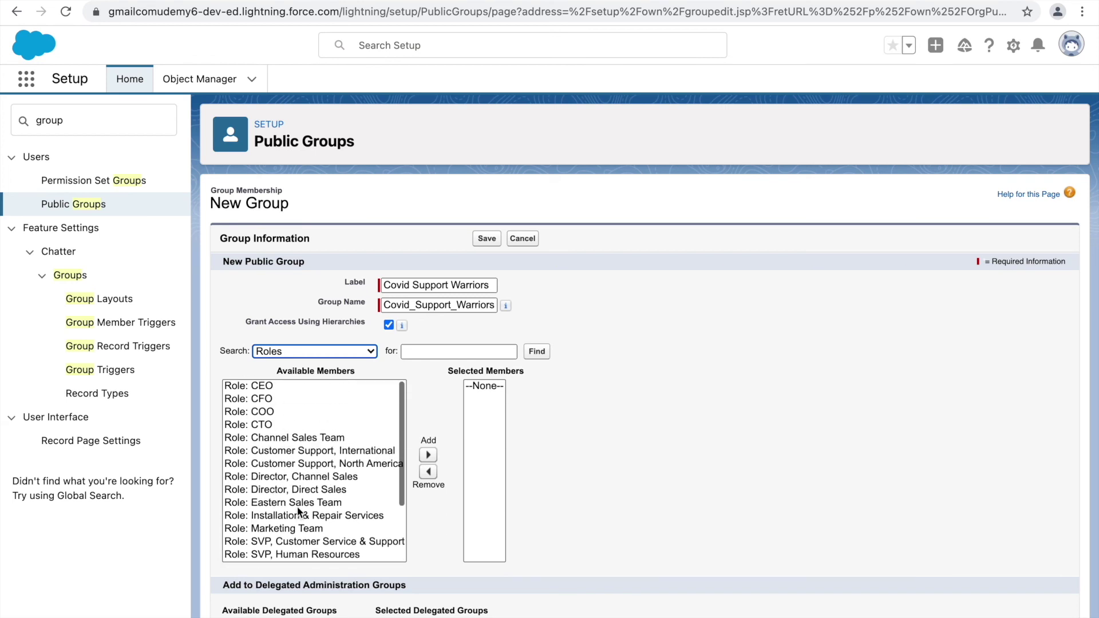
pyautogui.click(271, 426)
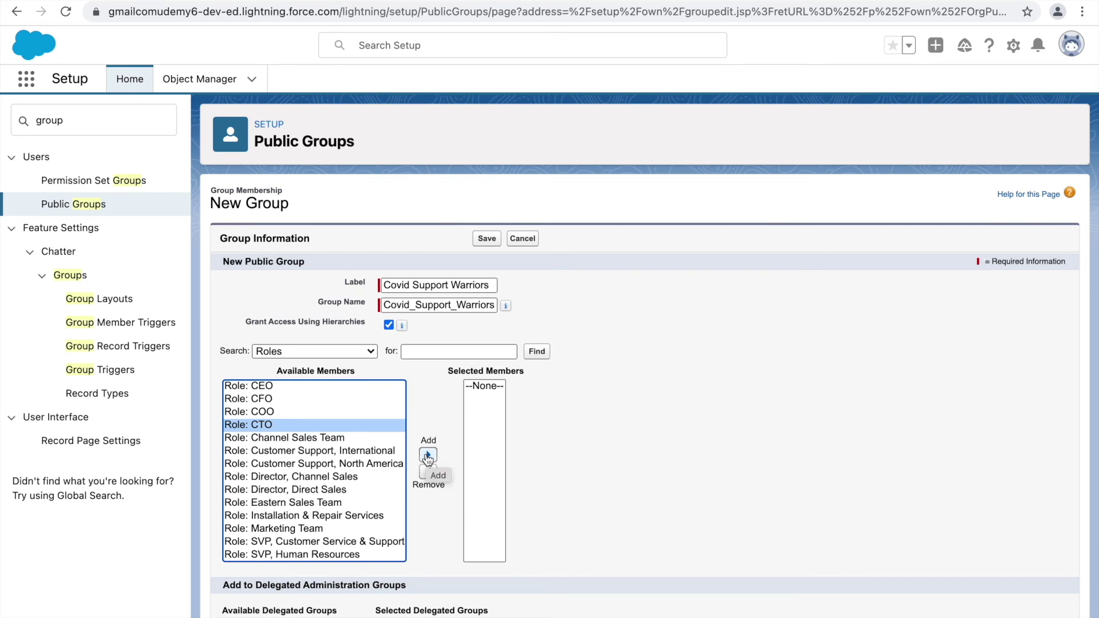
pyautogui.scroll(-3, 339, 473)
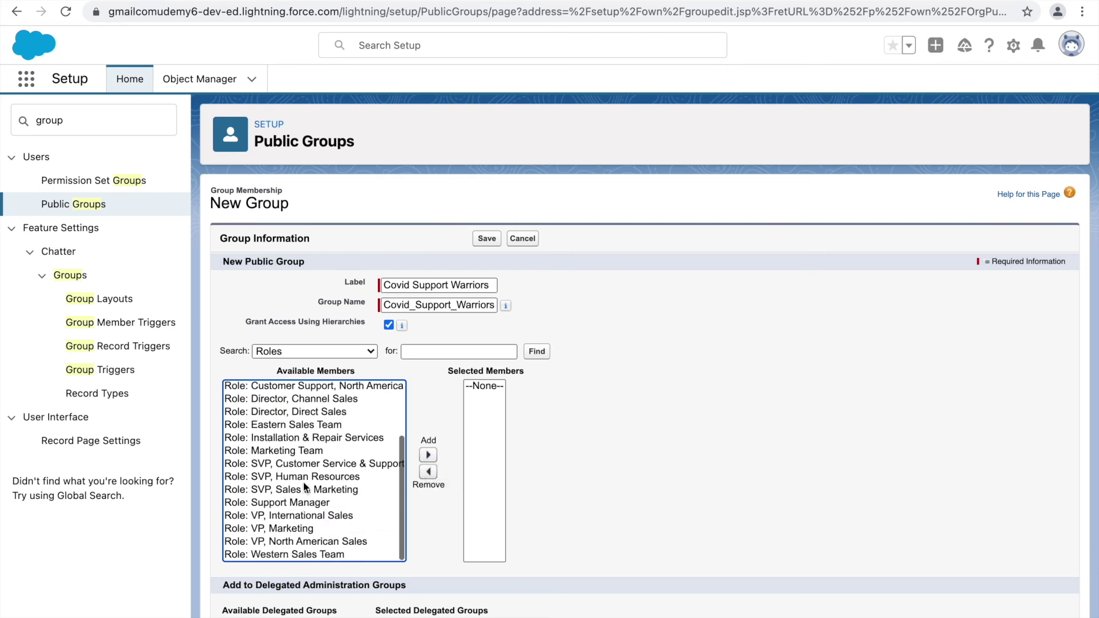
pyautogui.click(290, 506)
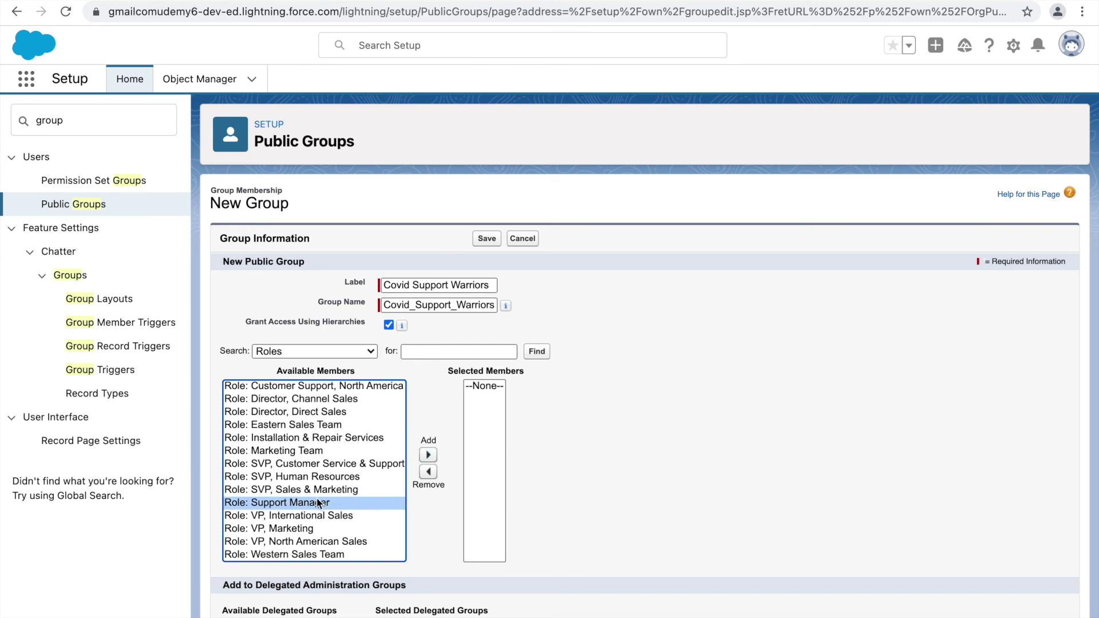
pyautogui.scroll(3, 319, 460)
pyautogui.click(262, 389)
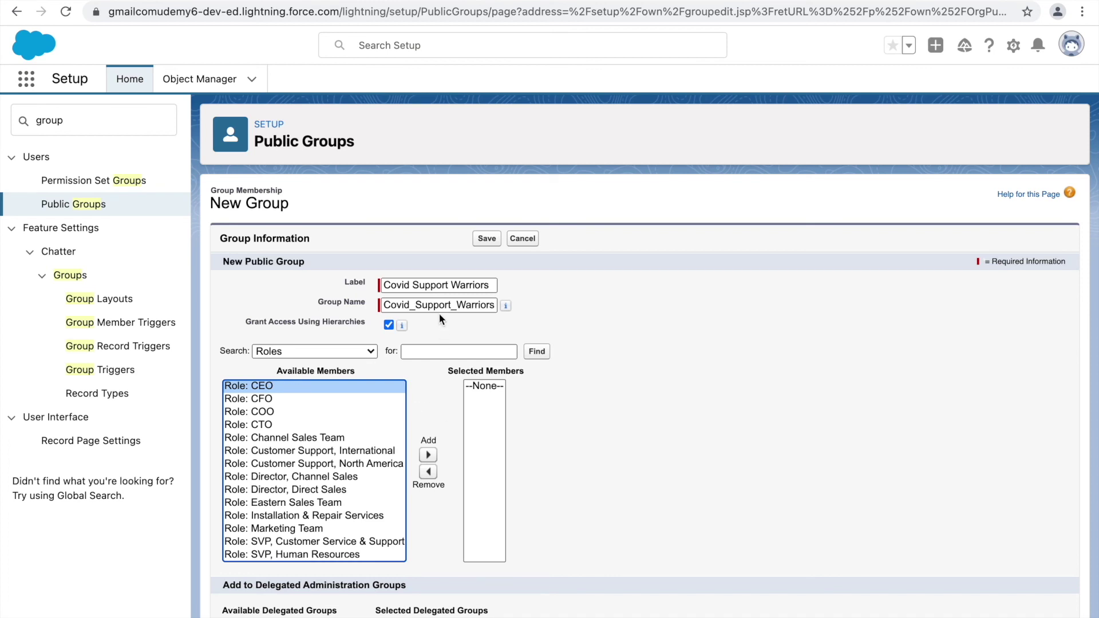
# Step: Check which existing public groups are available as members for the new group
pyautogui.click(320, 349)
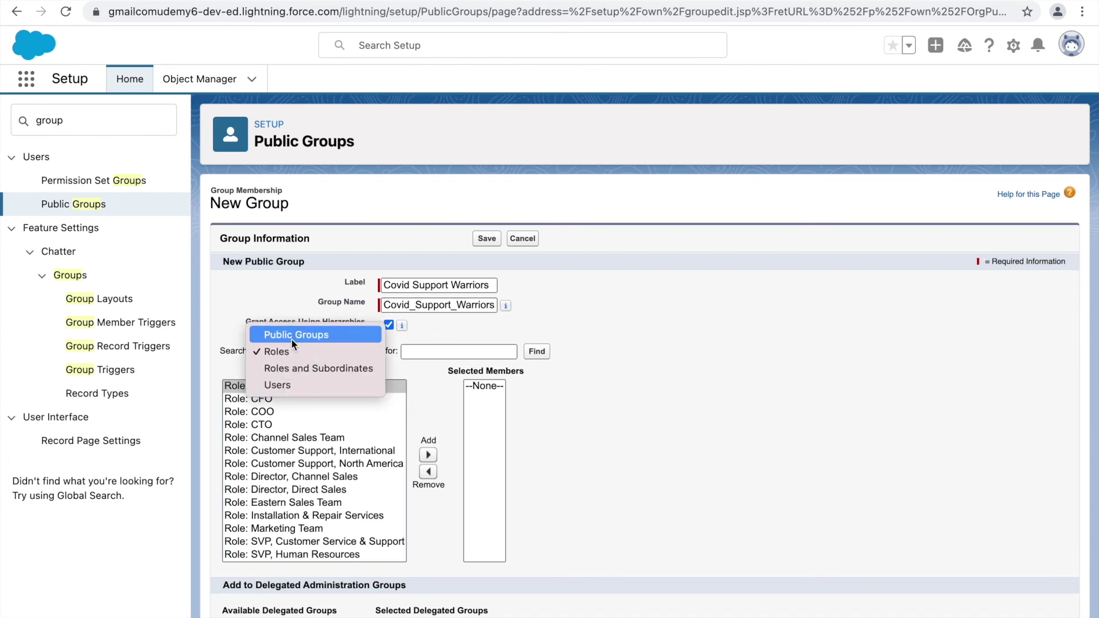
pyautogui.click(293, 336)
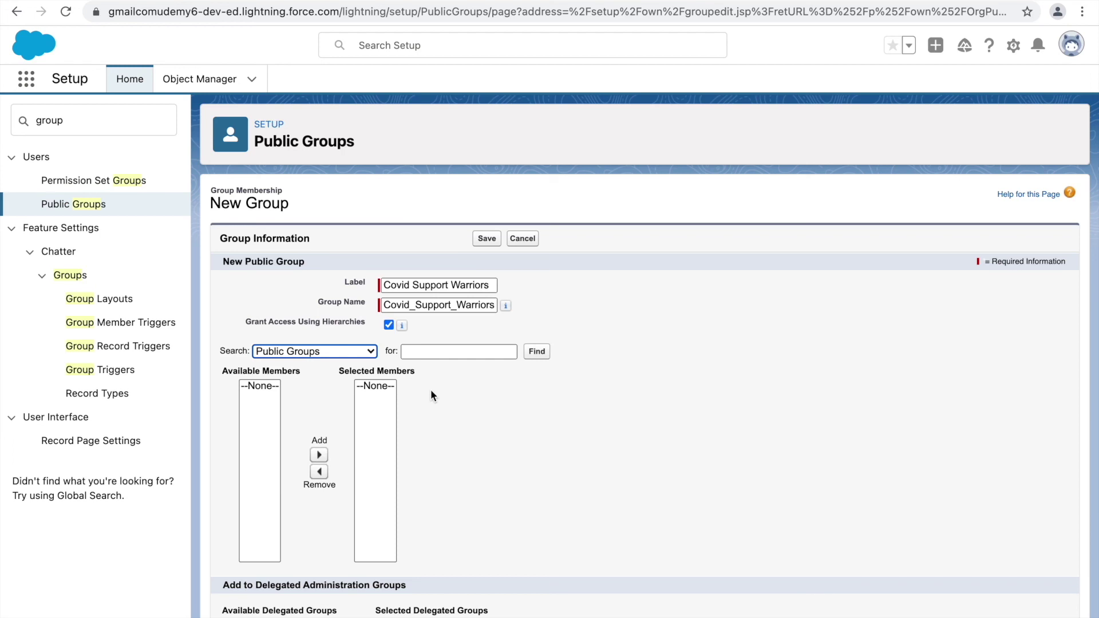
pyautogui.click(455, 392)
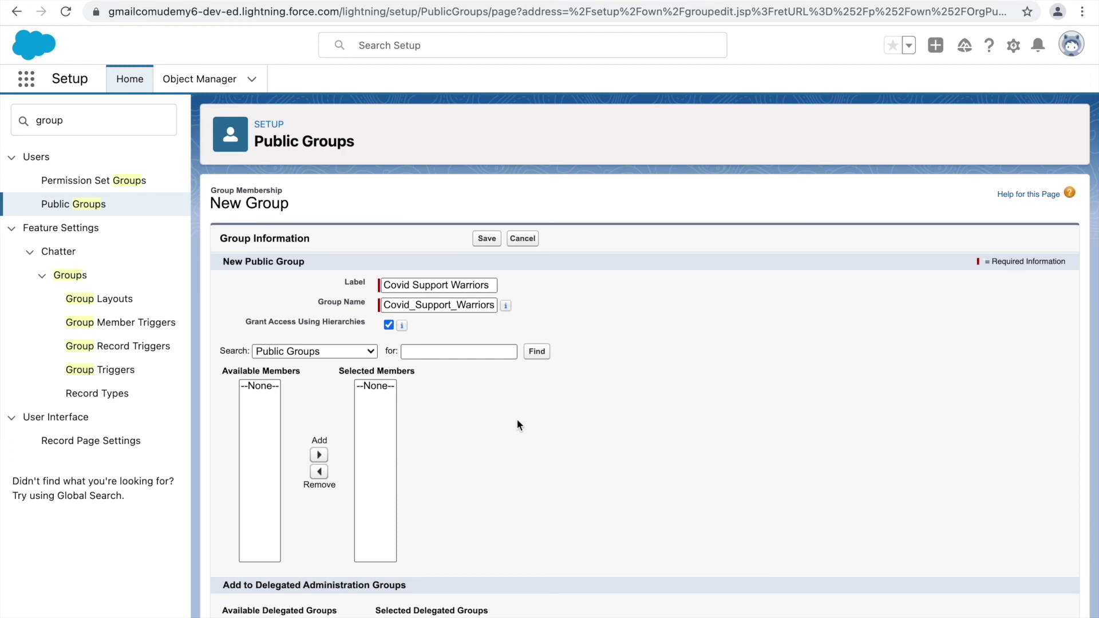
pyautogui.doubleClick(470, 285)
pyautogui.click(588, 311)
pyautogui.click(243, 406)
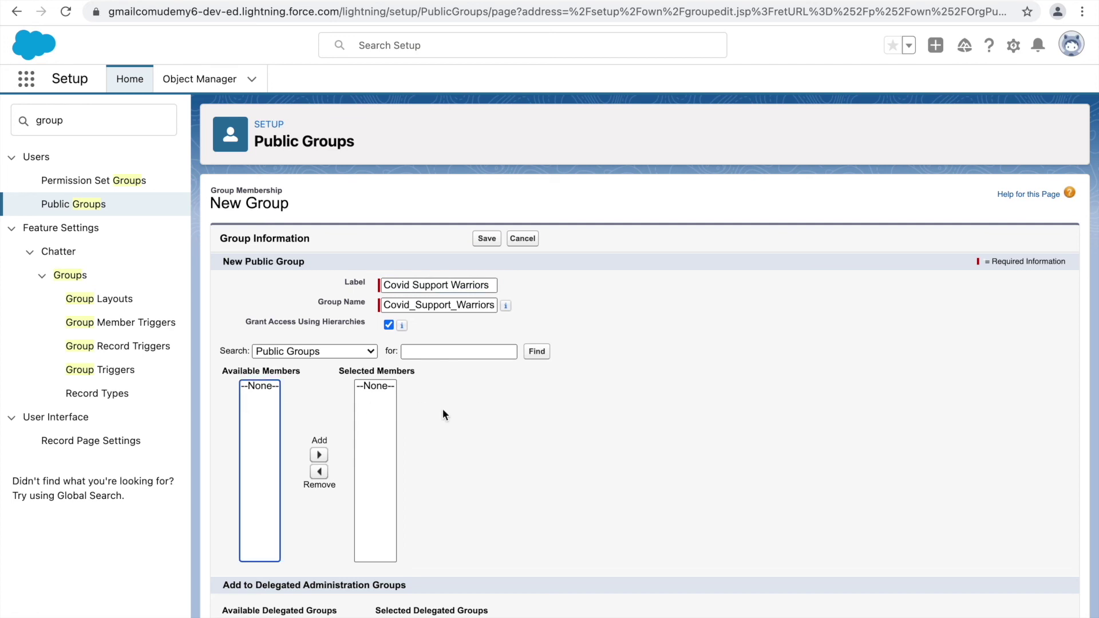
# Step: Add the Support Manager user and the administrator's own user to the group's selected members
pyautogui.click(321, 353)
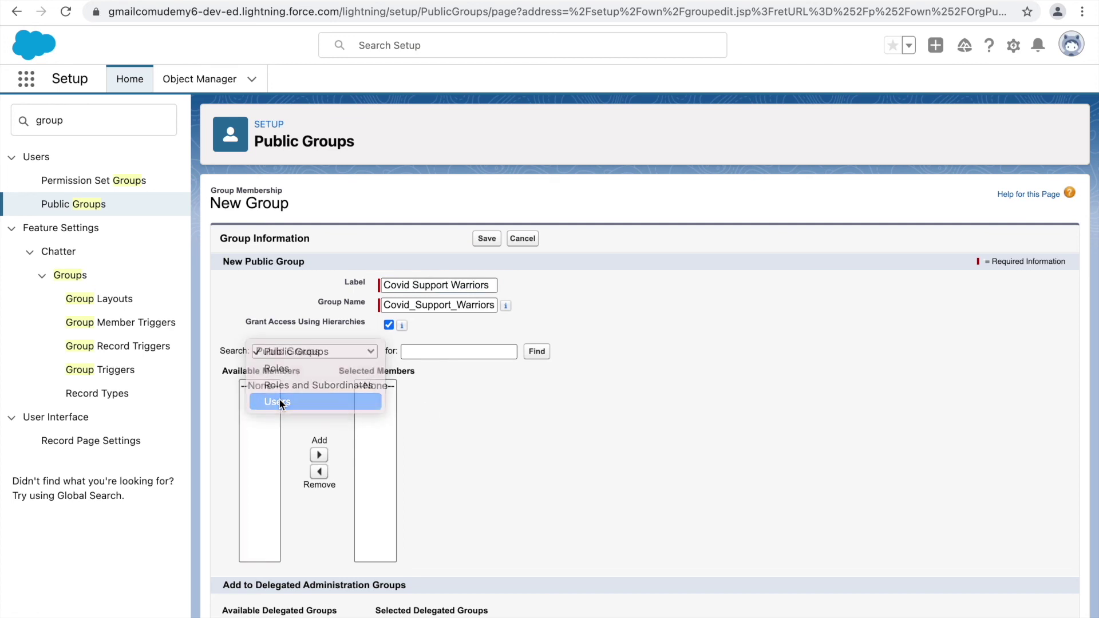
pyautogui.click(275, 402)
pyautogui.click(263, 426)
pyautogui.click(379, 455)
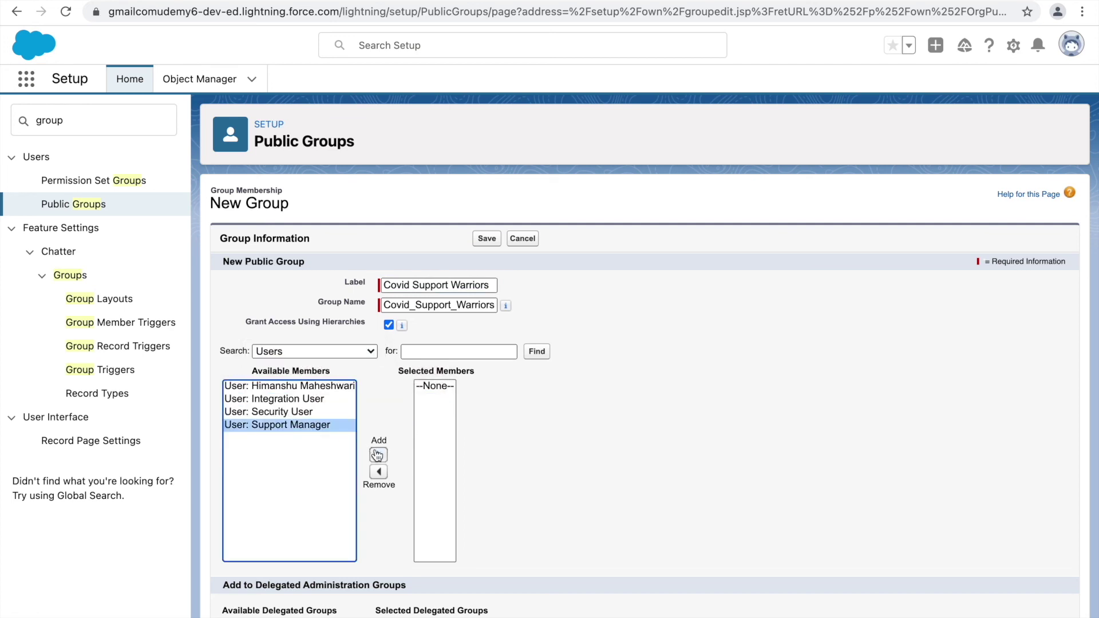
pyautogui.click(297, 399)
pyautogui.click(270, 387)
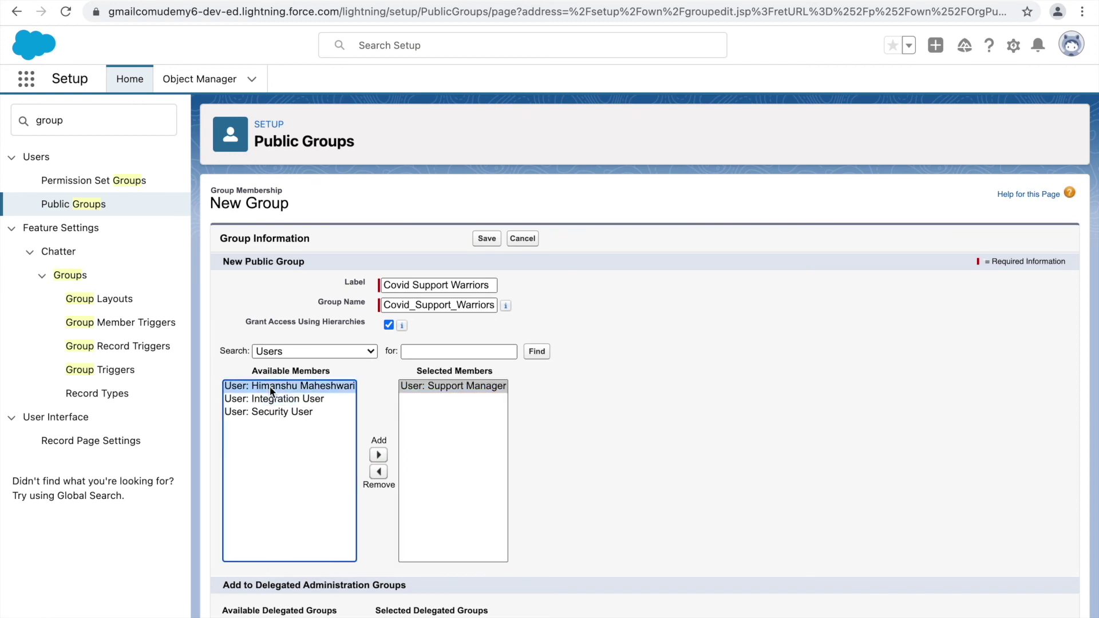
pyautogui.click(378, 455)
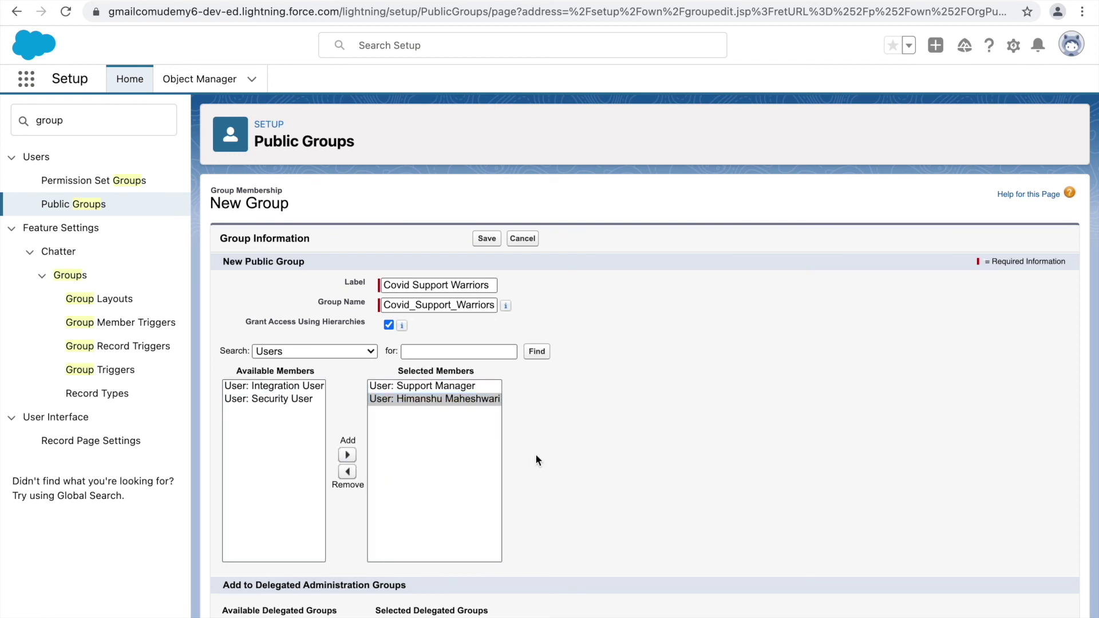
# Step: Check the selected members and save the Covid Support Warriors public group
pyautogui.click(442, 398)
pyautogui.click(416, 389)
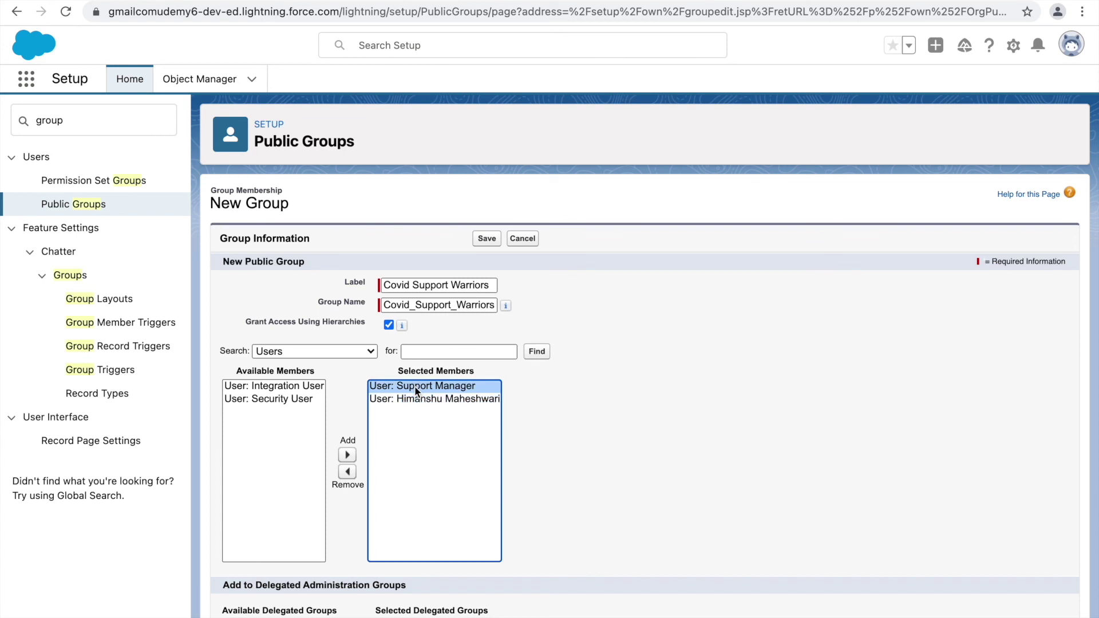
pyautogui.press('Down')
pyautogui.click(638, 417)
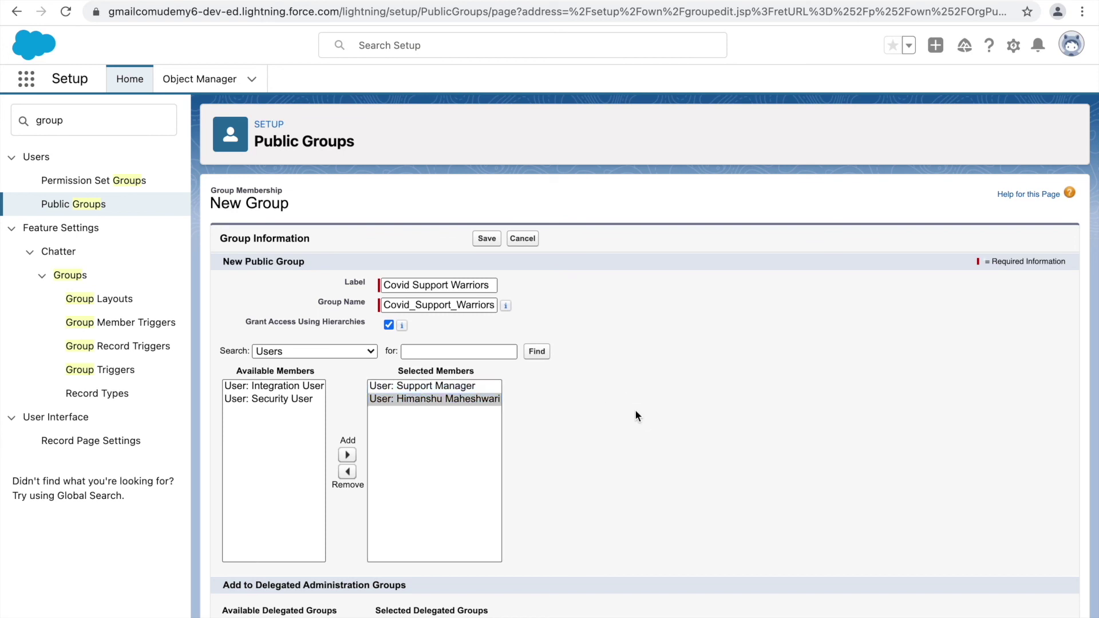
pyautogui.click(486, 240)
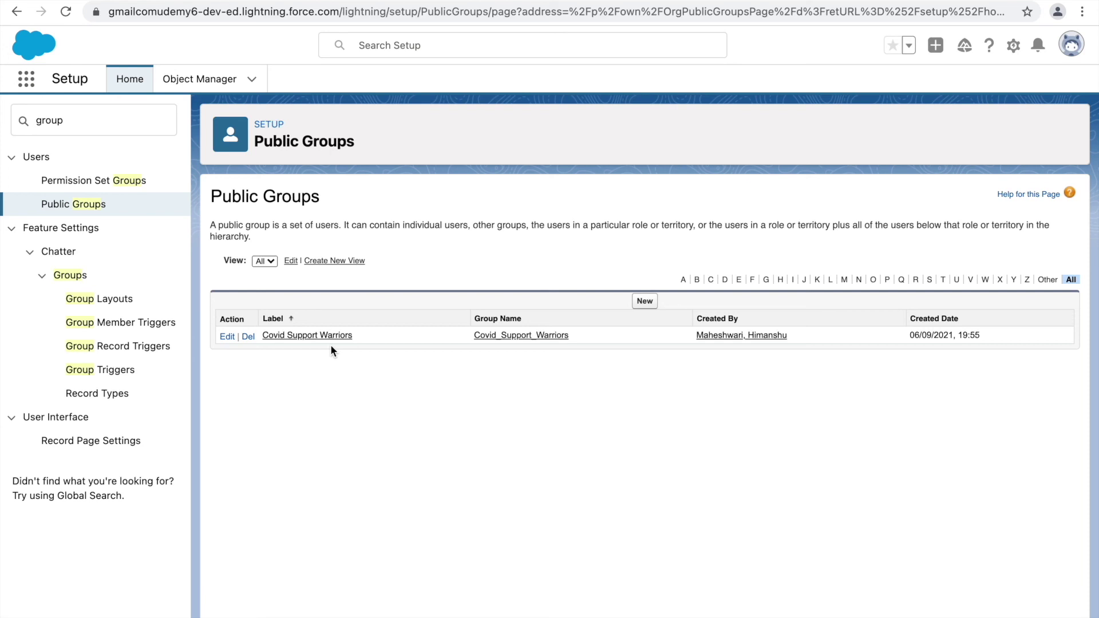
# Step: Switch to the Covid Tracker page and open the sharing settings of the Covid Count for Managers list view
pyautogui.click(114, 2)
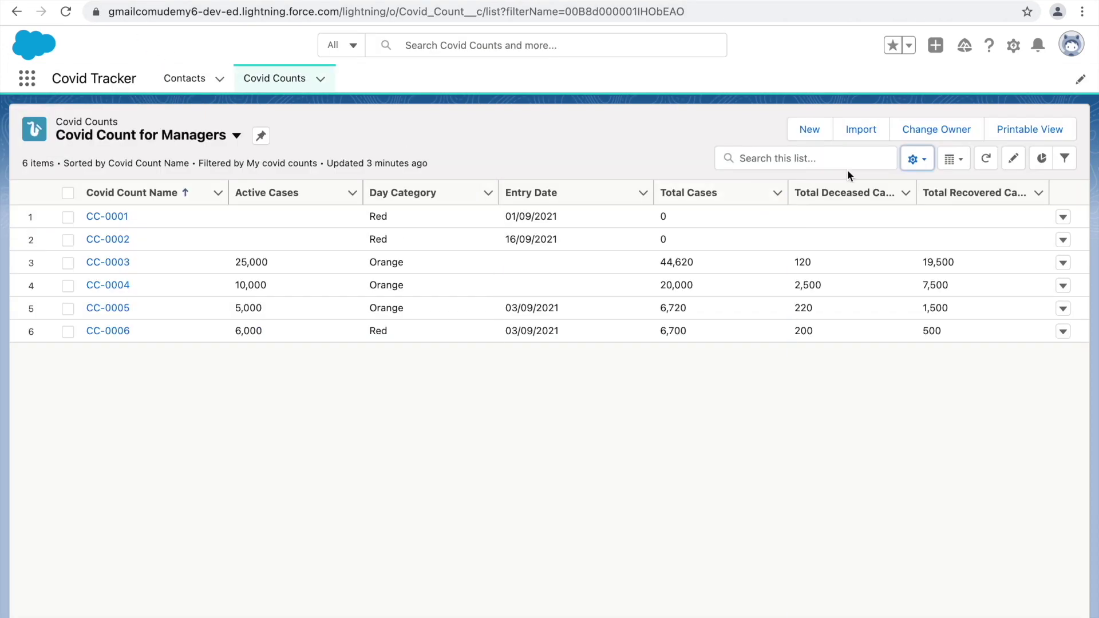
pyautogui.click(916, 159)
pyautogui.click(848, 294)
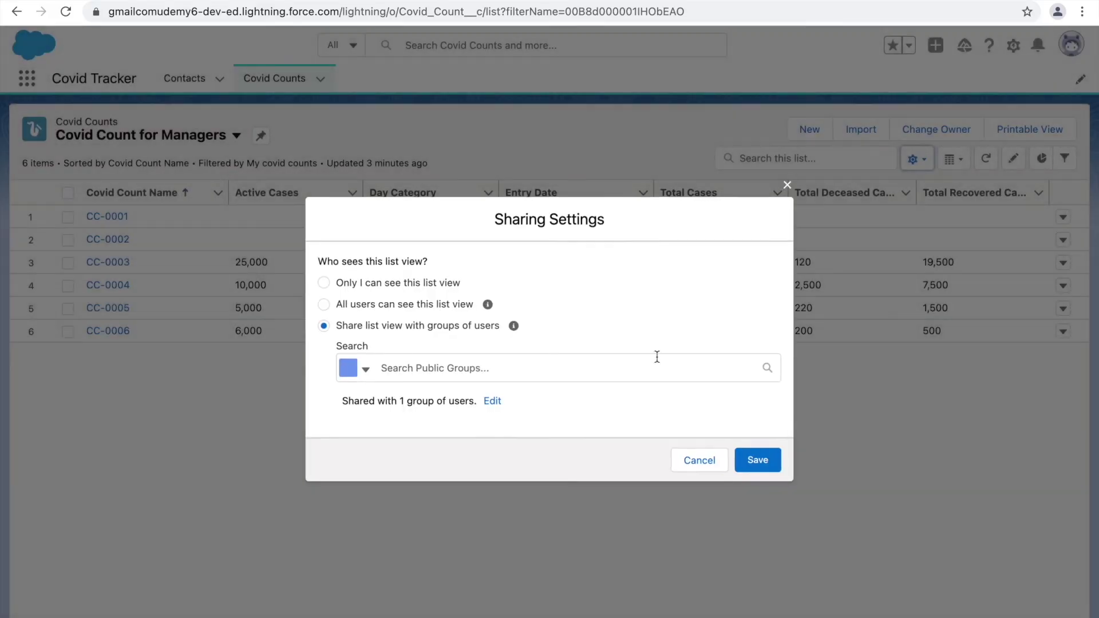
pyautogui.click(392, 372)
pyautogui.write('cto')
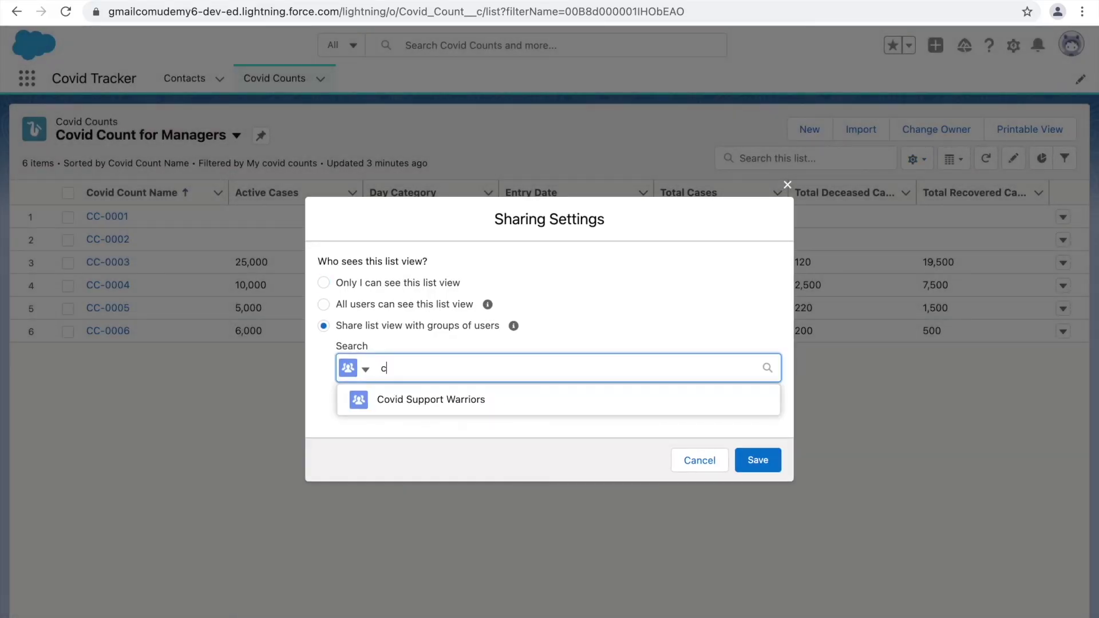
pyautogui.press('BackSpace')
pyautogui.press('BackSpace')
pyautogui.press('BackSpace')
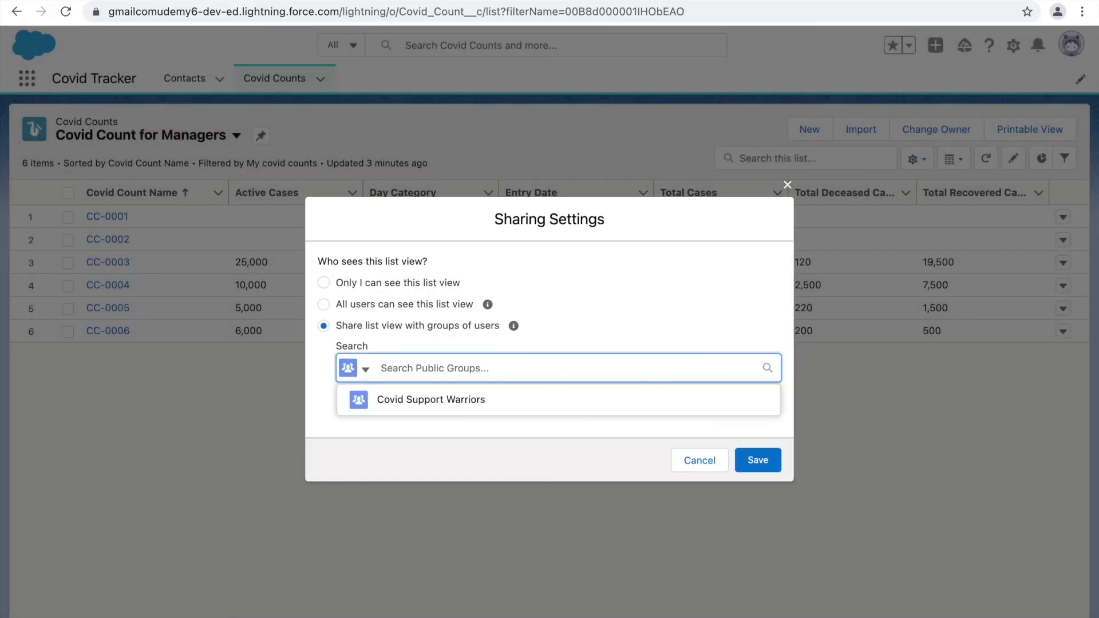
pyautogui.write('warr')
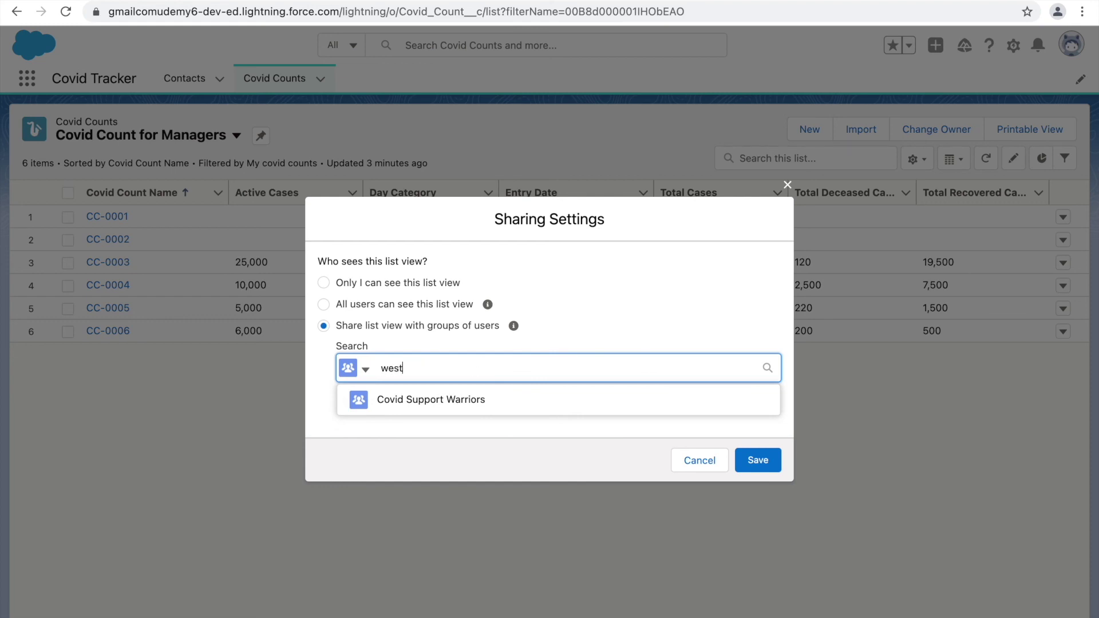
pyautogui.press('BackSpace')
pyautogui.press('BackSpace')
pyautogui.press('BackSpace')
pyautogui.press('BackSpace')
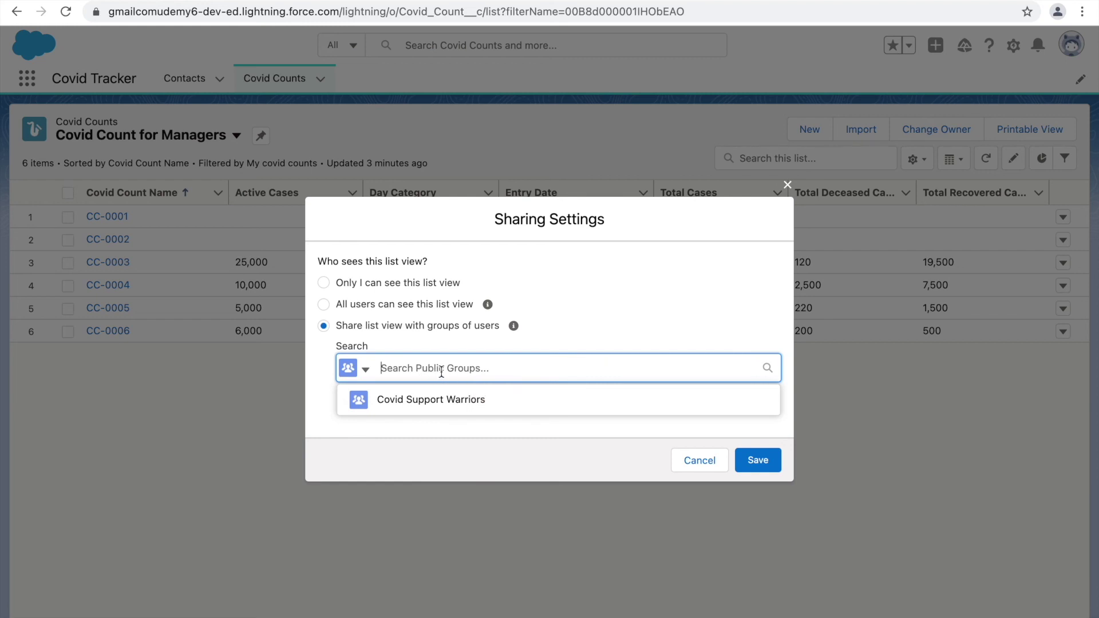
# Step: Share the Covid Count for Managers list view with the Covid Support Warriors public group and save the sharing settings
pyautogui.click(358, 369)
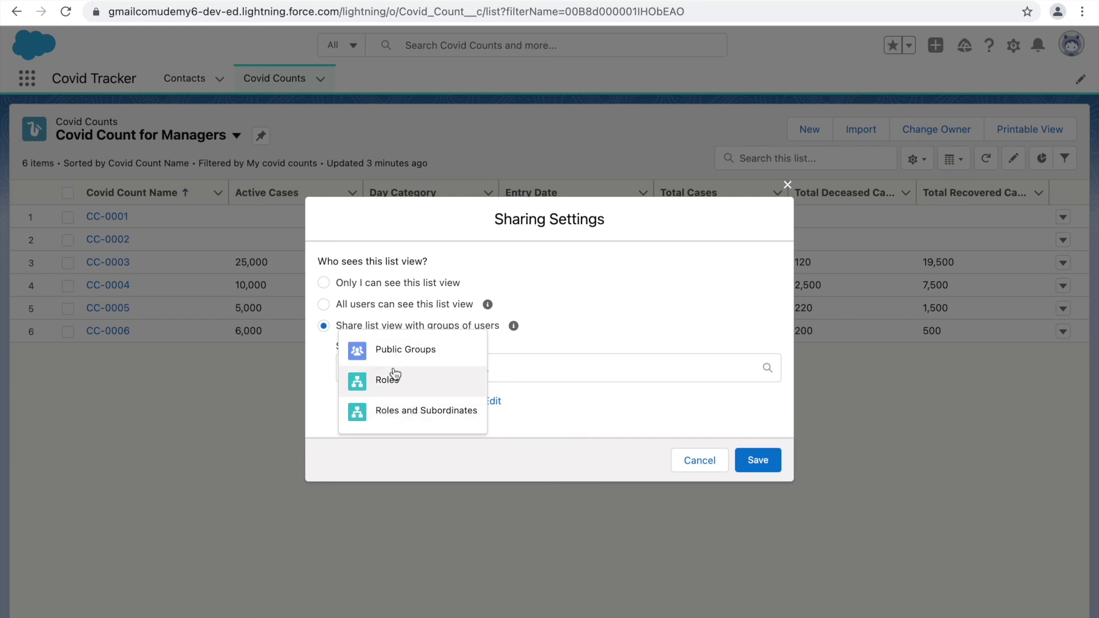
pyautogui.click(387, 350)
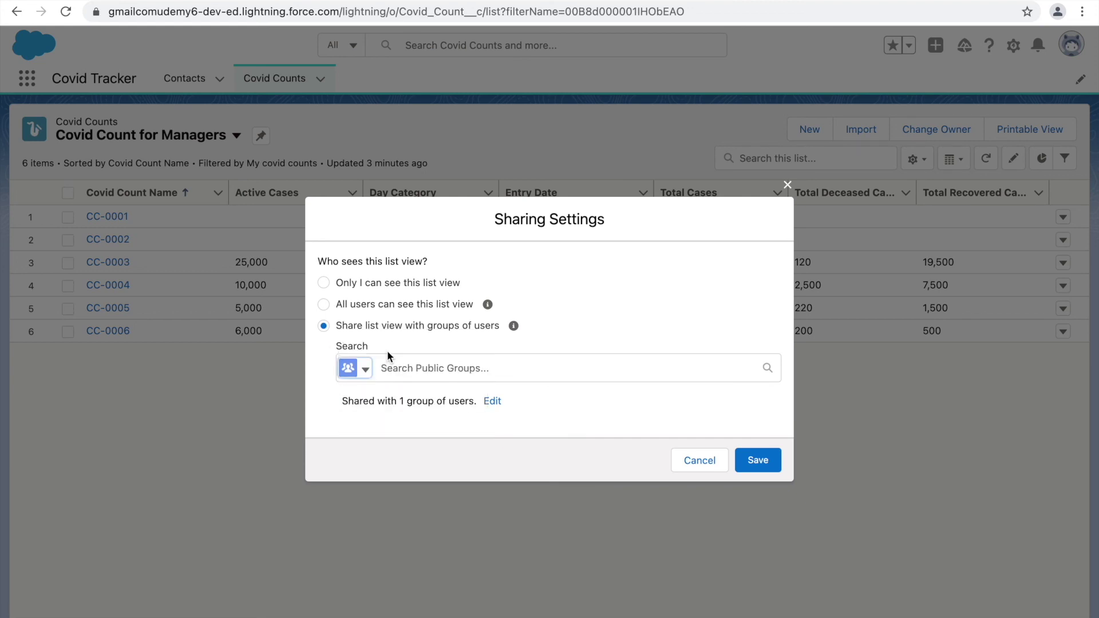
pyautogui.click(415, 367)
pyautogui.click(430, 405)
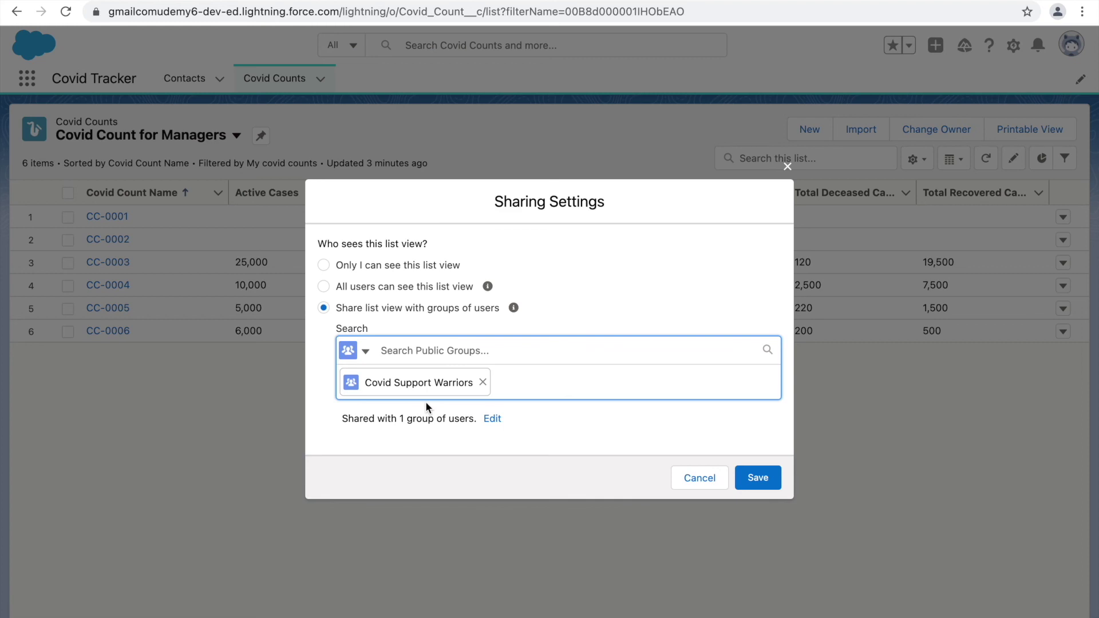
pyautogui.click(763, 483)
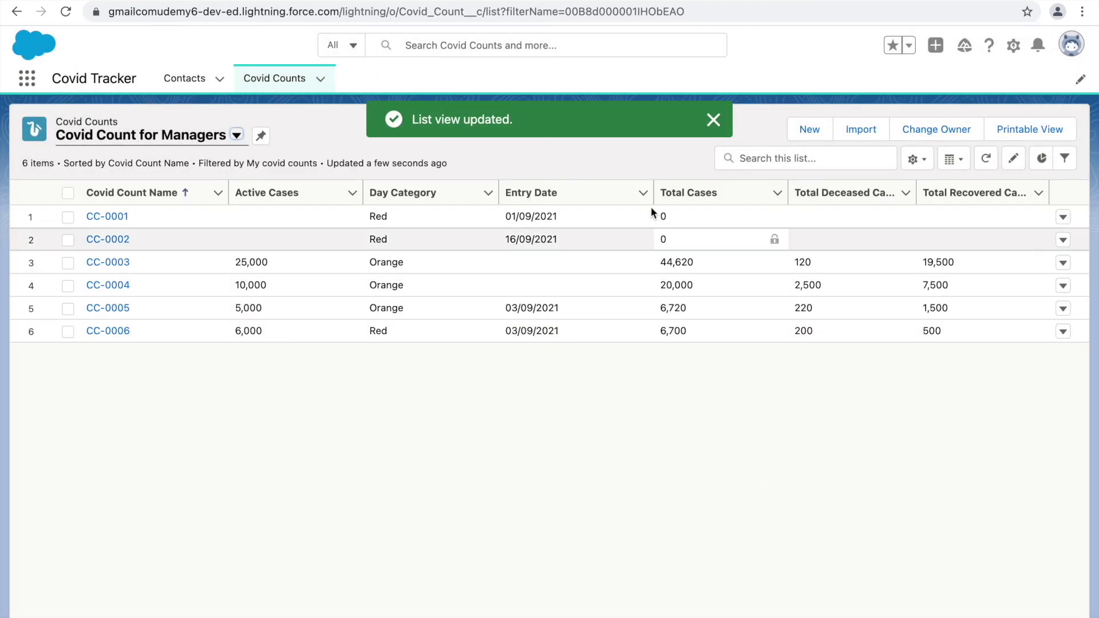
pyautogui.click(714, 119)
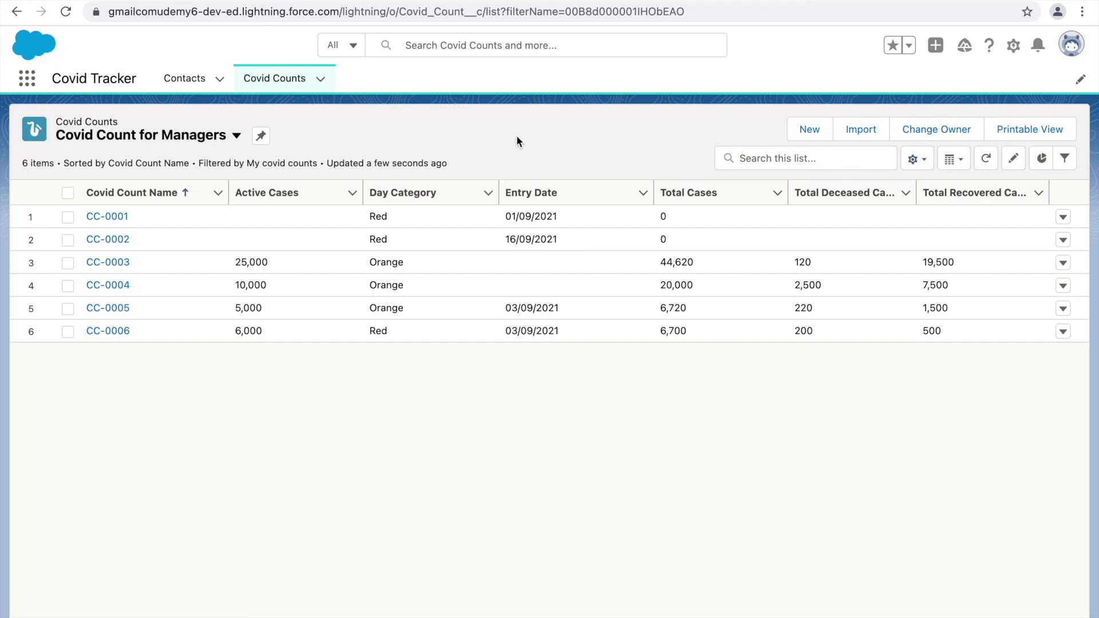